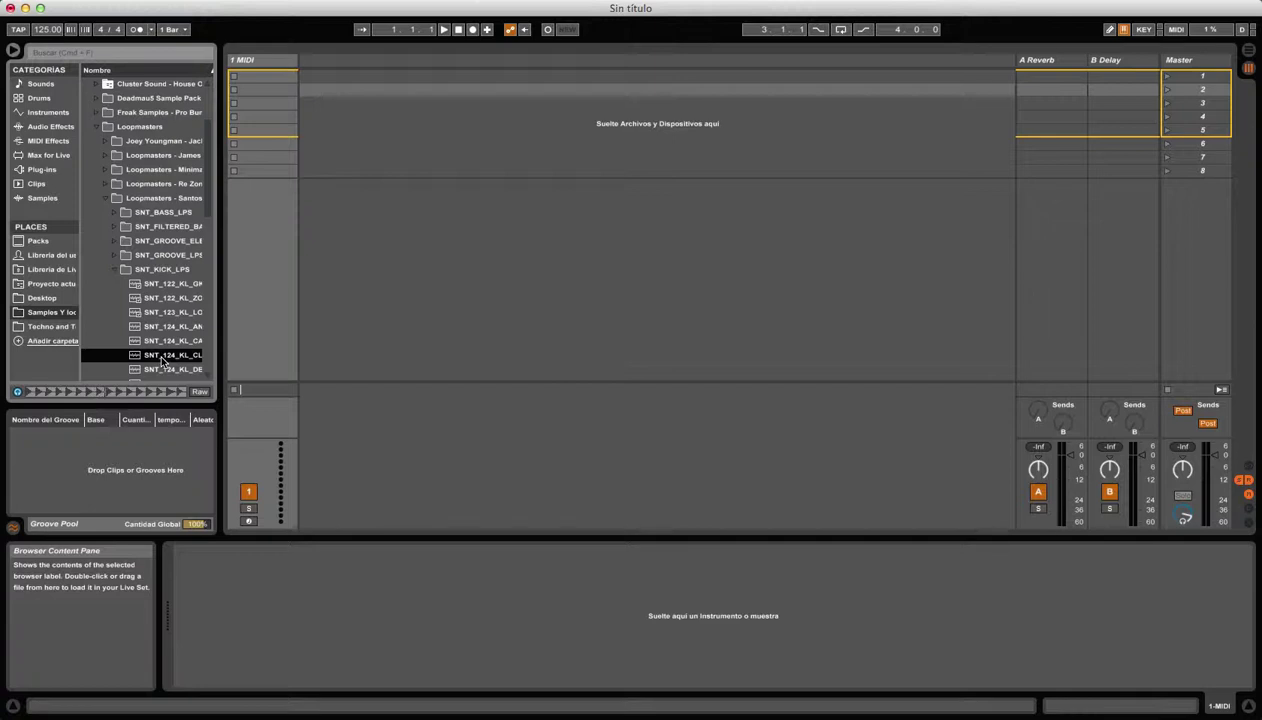
Audition the kick loops in the SNT_KICK_LPS folder and load SNT_125_KL_FAR as an instrument on the MIDI track.
scroll(212, 200, down, 10)
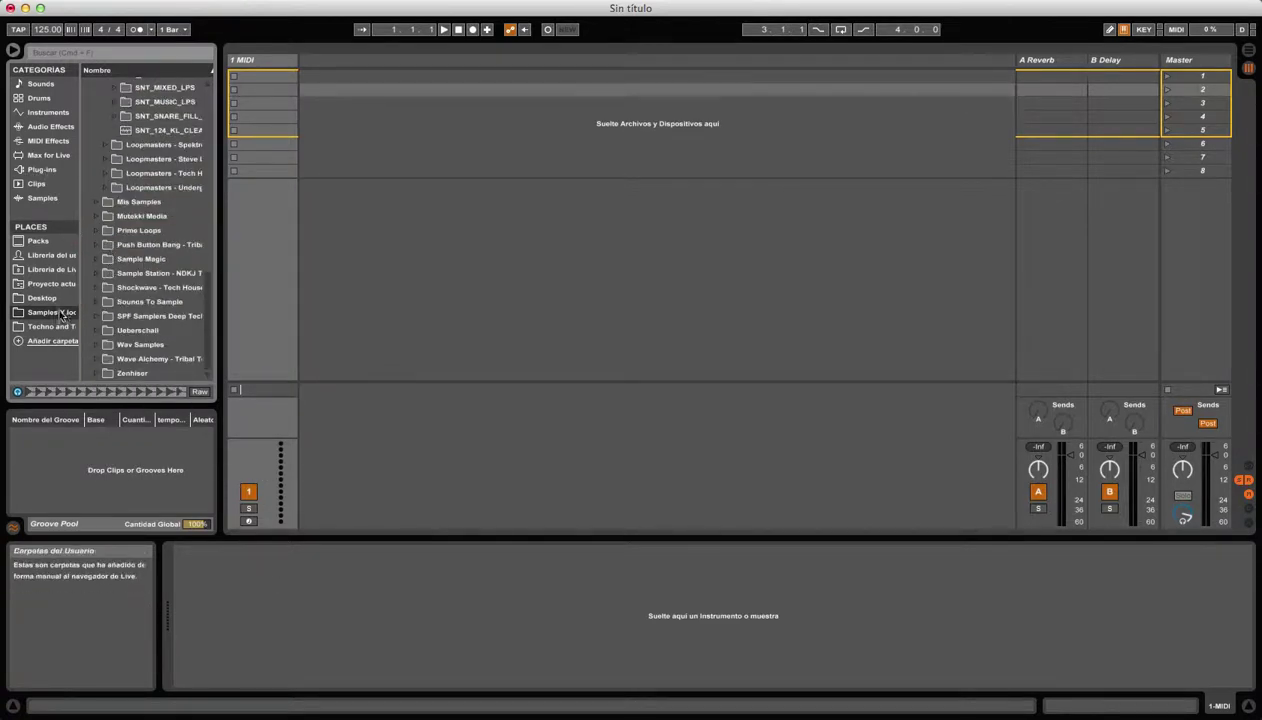
scroll(125, 189, up, 5)
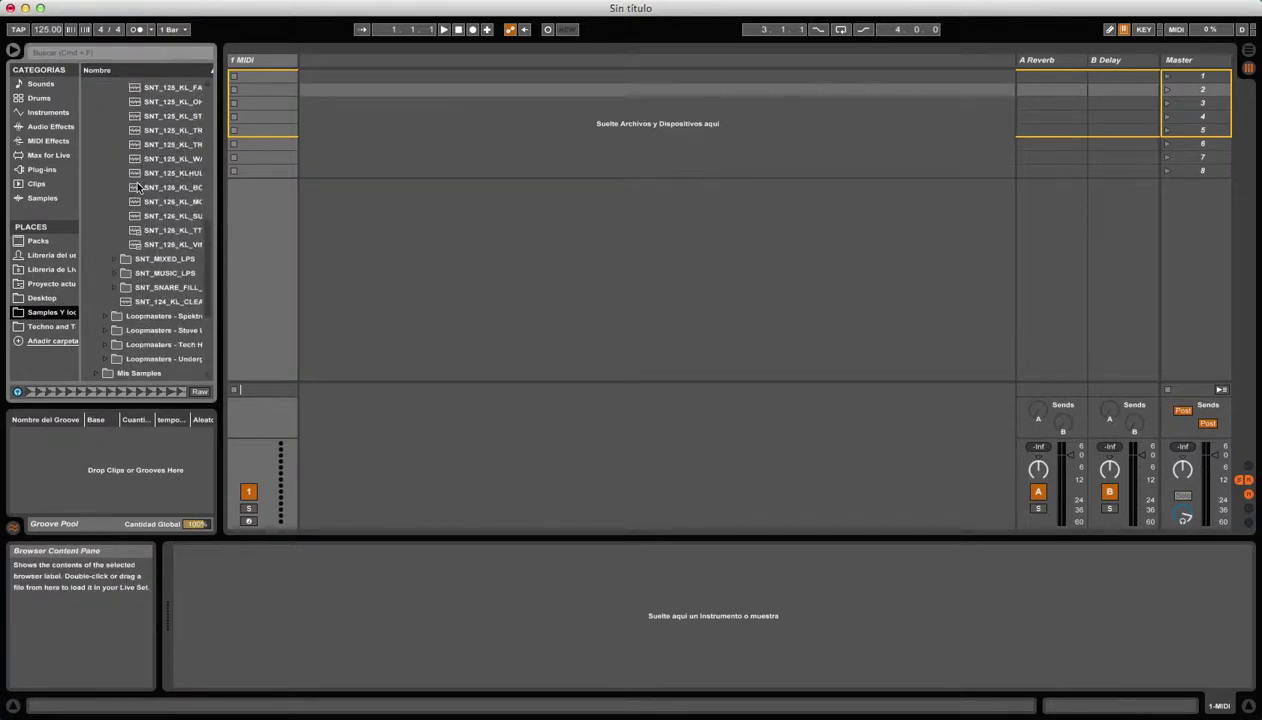
scroll(147, 190, up, 5)
scroll(147, 190, down, 3)
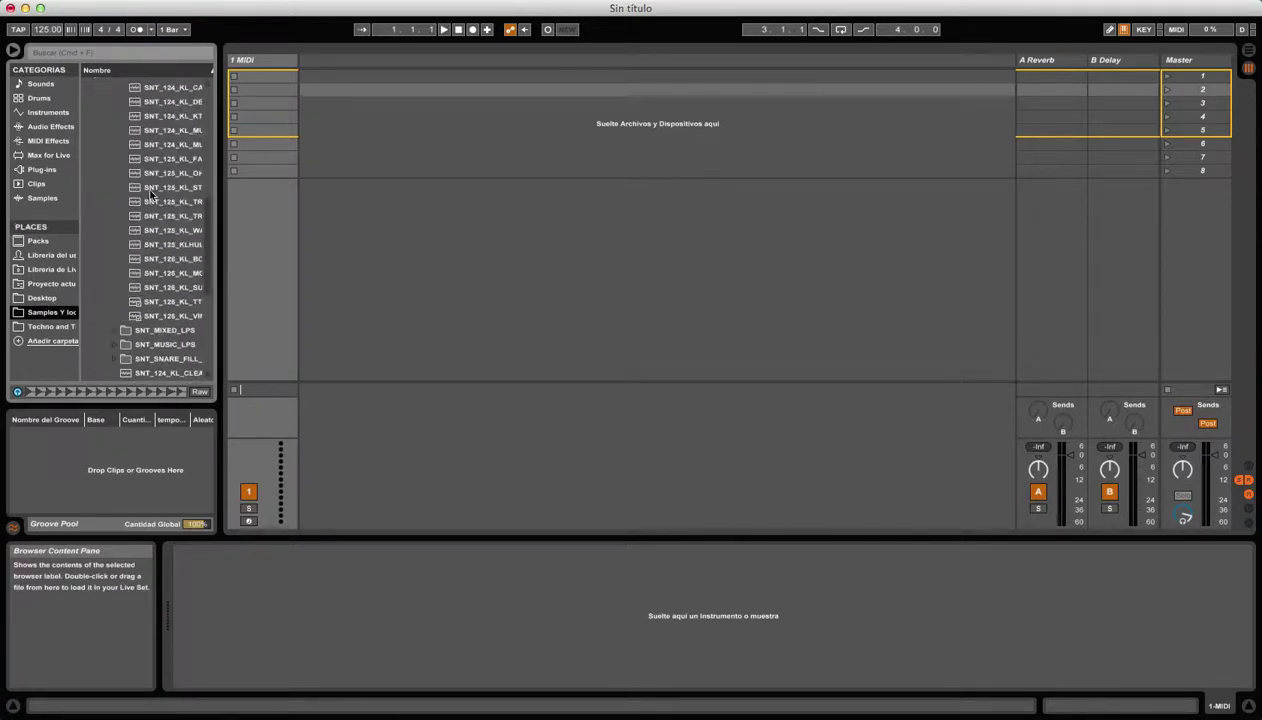
click(151, 189)
click(151, 199)
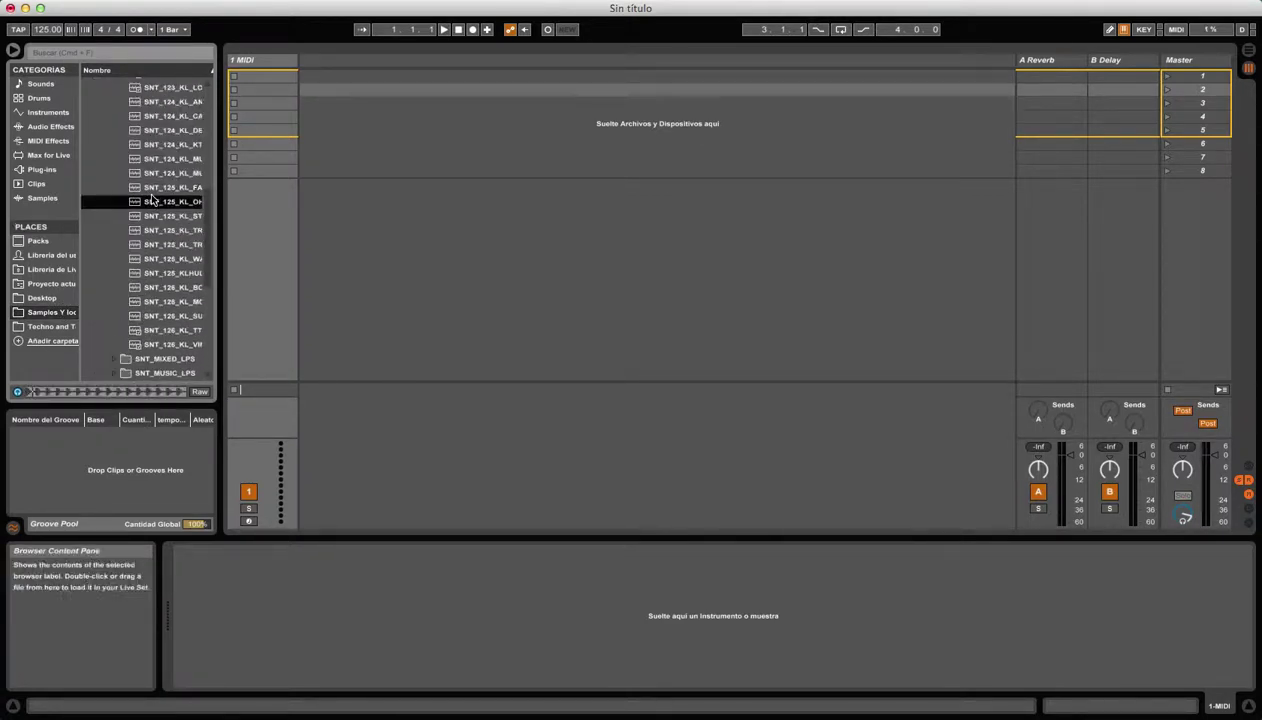
click(156, 189)
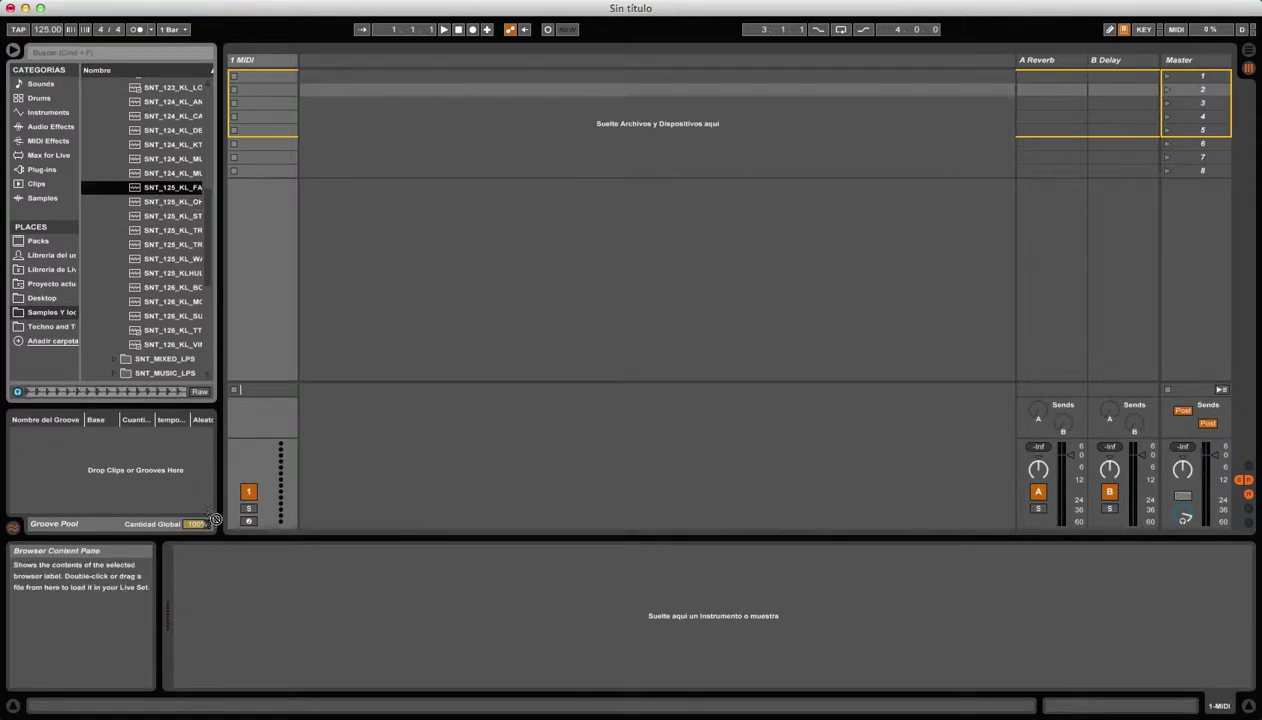
drag(218, 584, 222, 586)
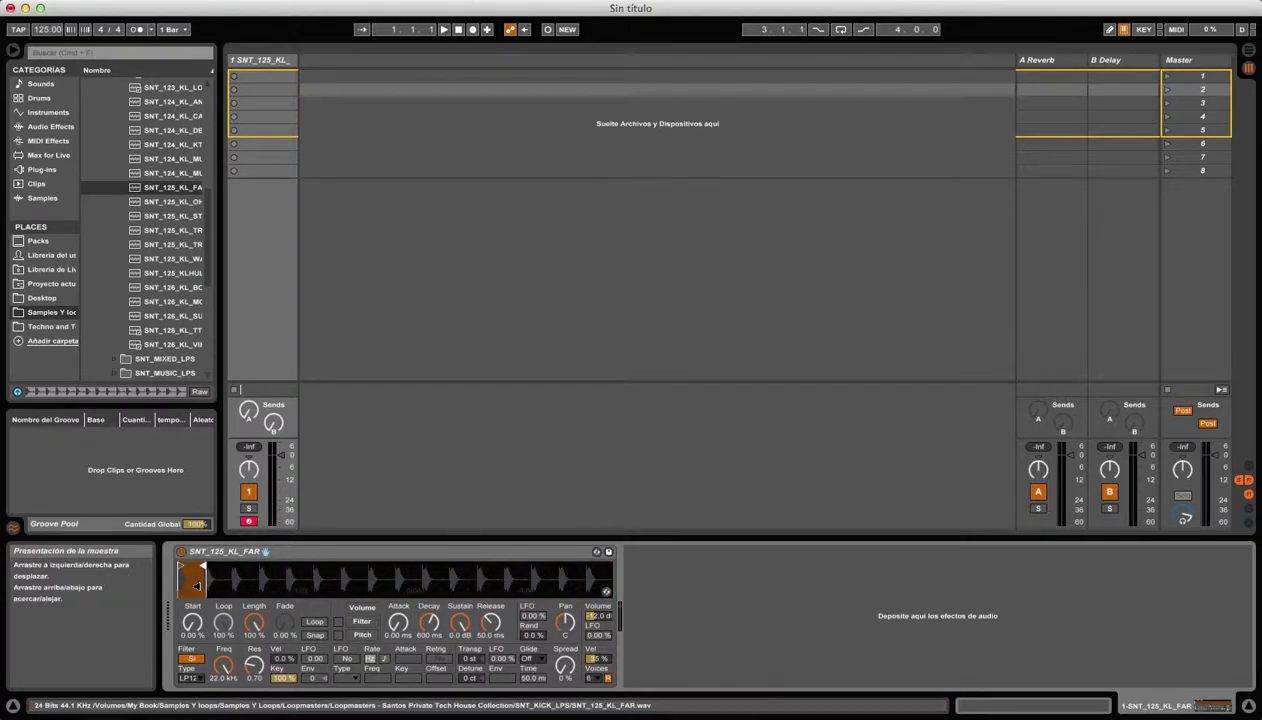
Create a MIDI clip in the kick track's first slot and add a one-beat C3 note at its start.
double_click(255, 78)
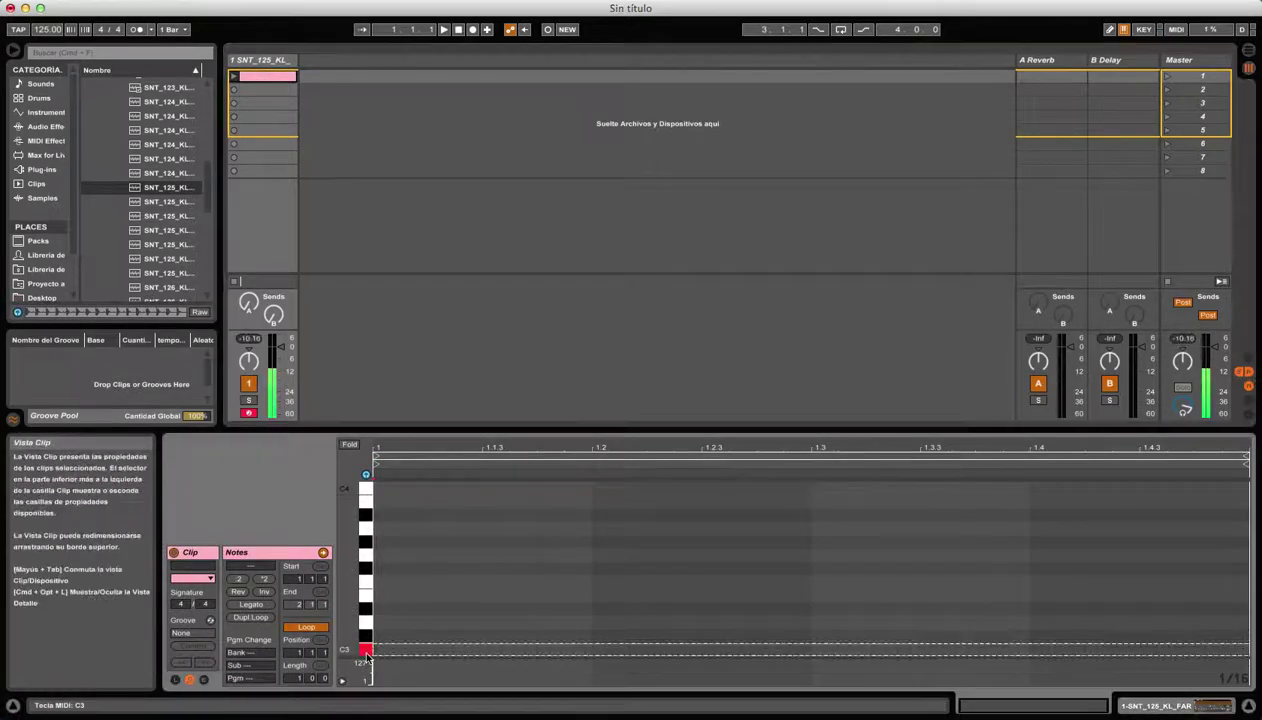
double_click(420, 651)
drag(425, 651, 597, 650)
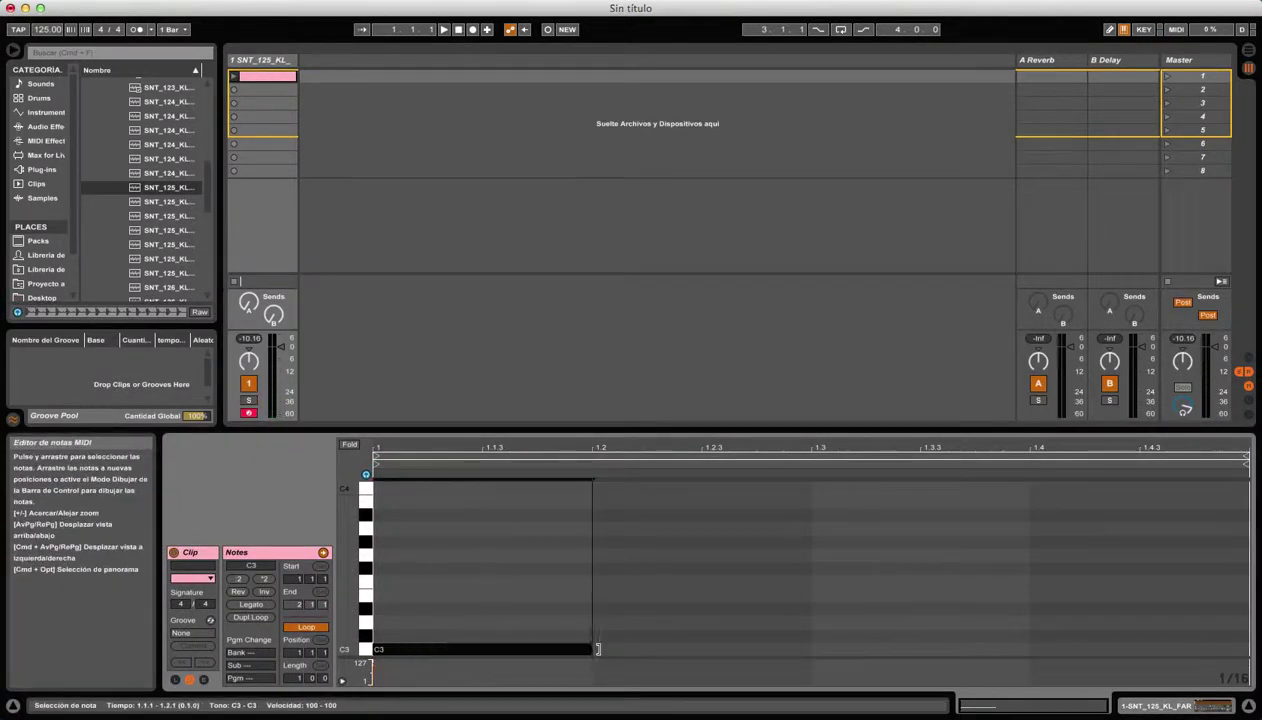
Duplicate the C3 note until all four beats of the bar are filled.
right_click(595, 649)
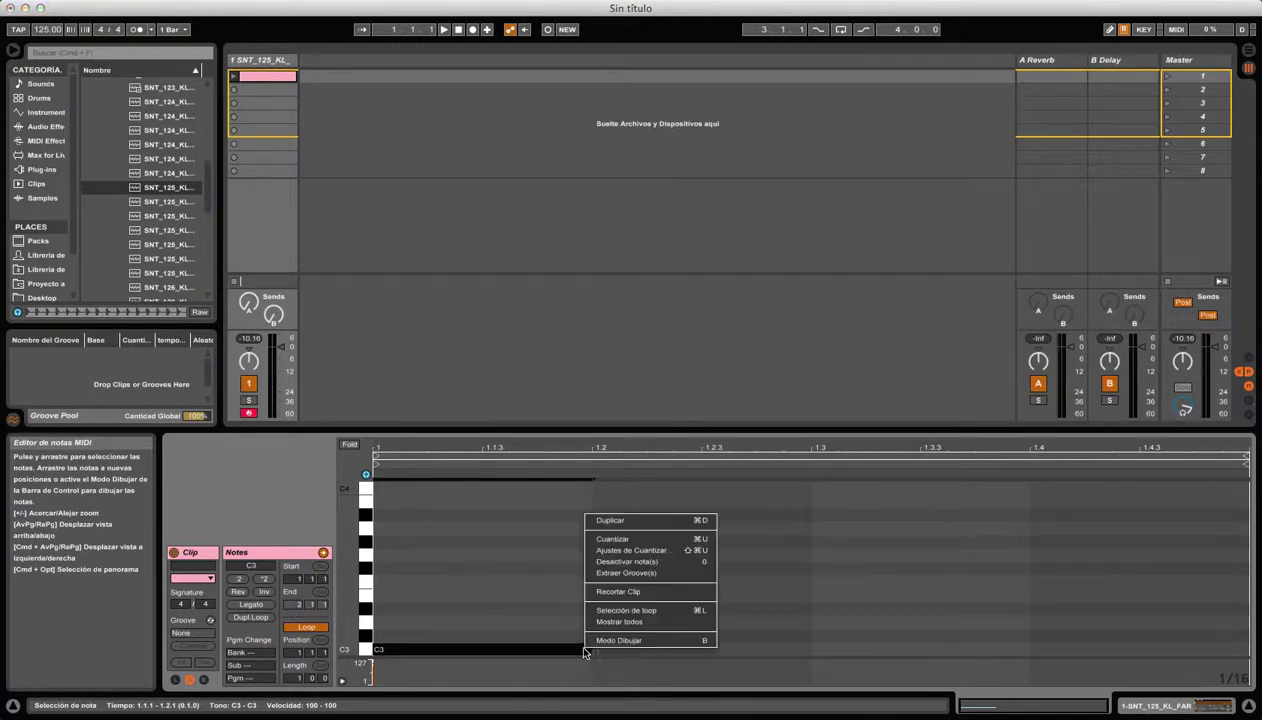
click(610, 517)
drag(577, 631, 631, 656)
right_click(631, 518)
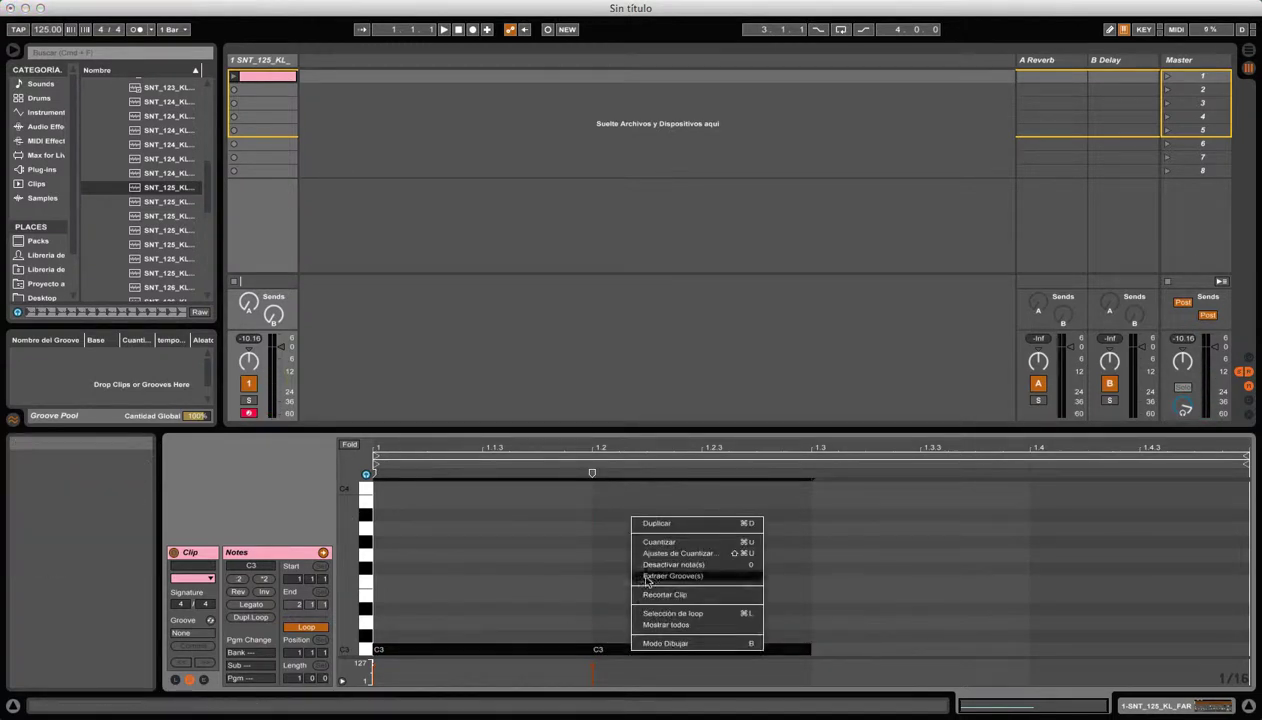
click(651, 526)
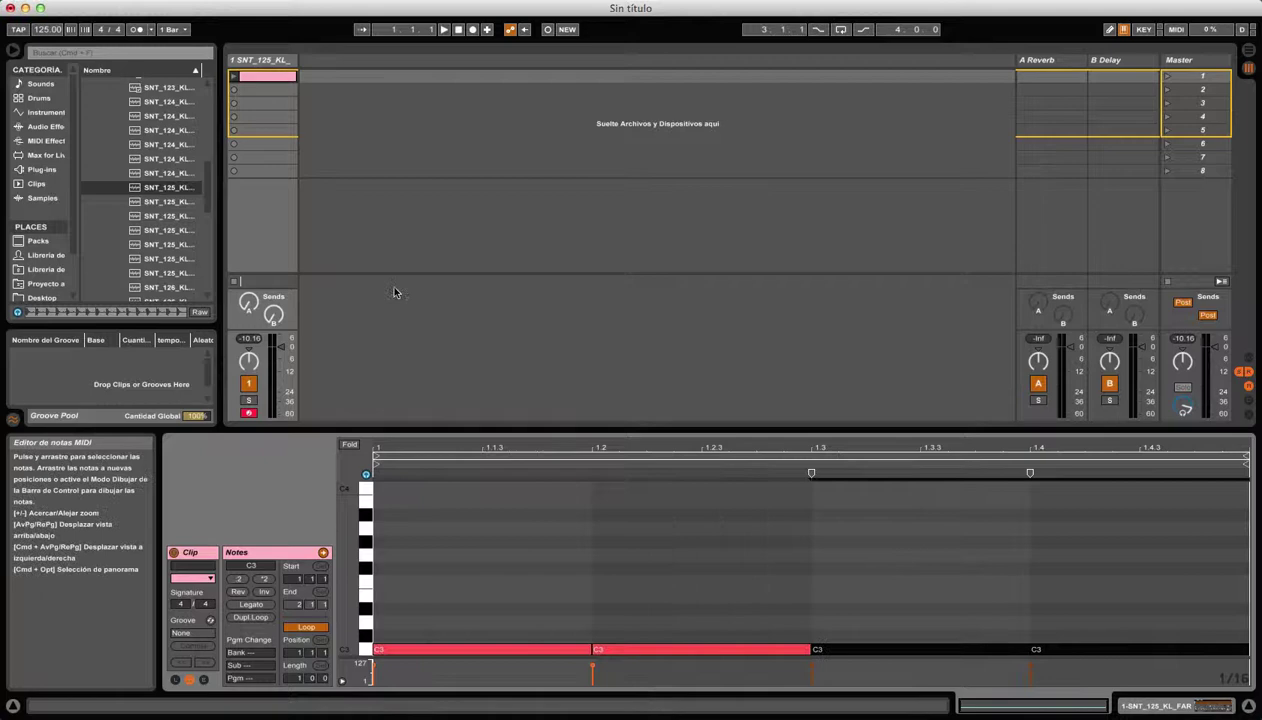
Launch the kick clip and shorten the SNT_125_KL_FAR sample region in Simpler to the first kick hit.
click(236, 79)
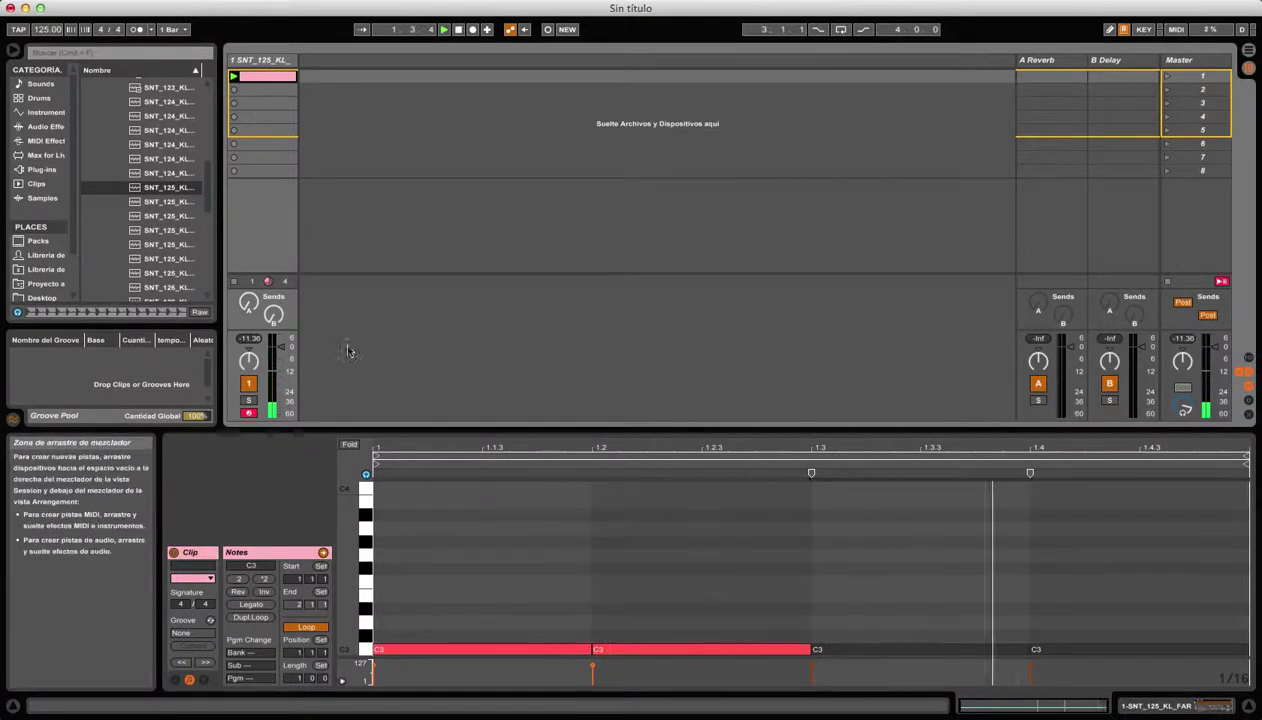
click(1148, 703)
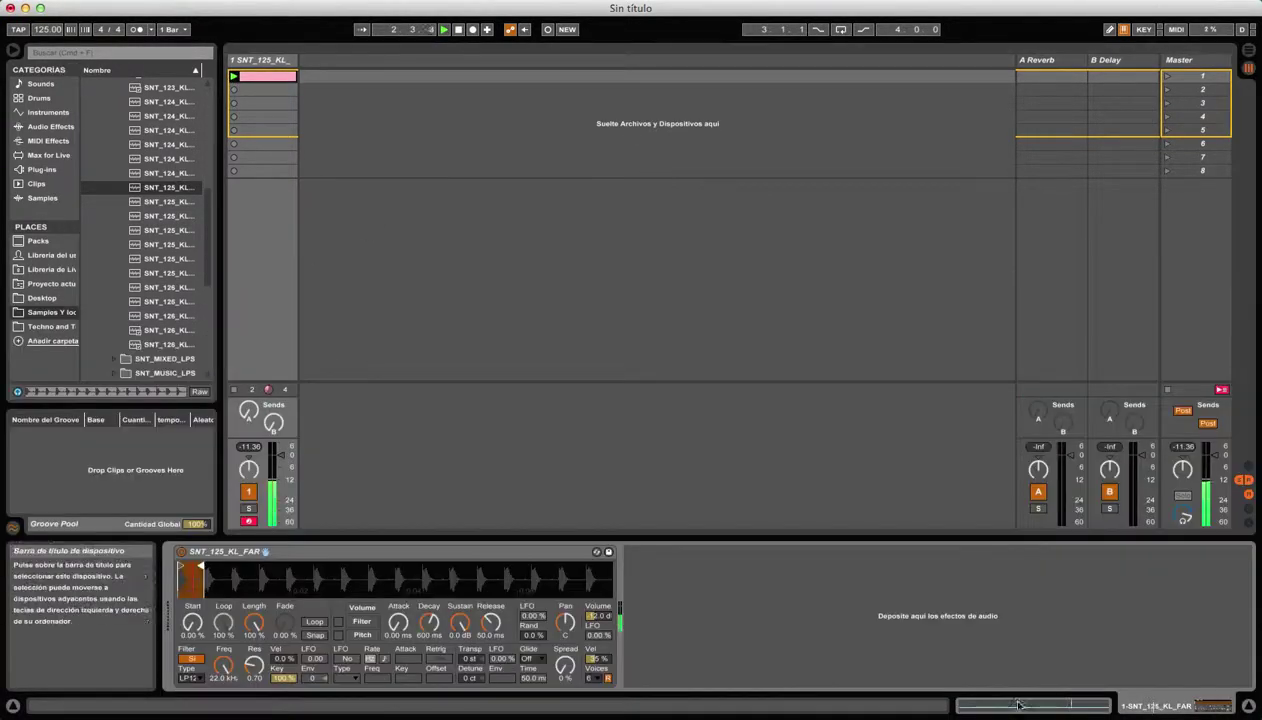
drag(190, 575, 183, 598)
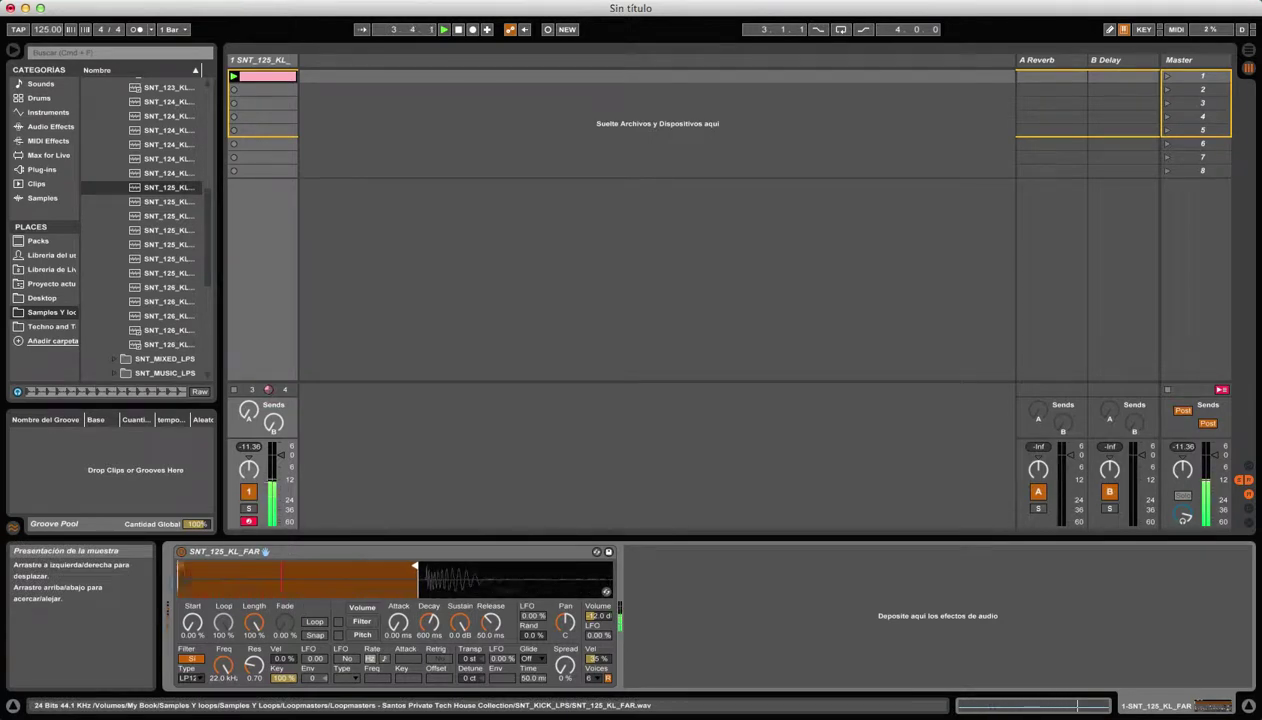
drag(414, 566, 343, 567)
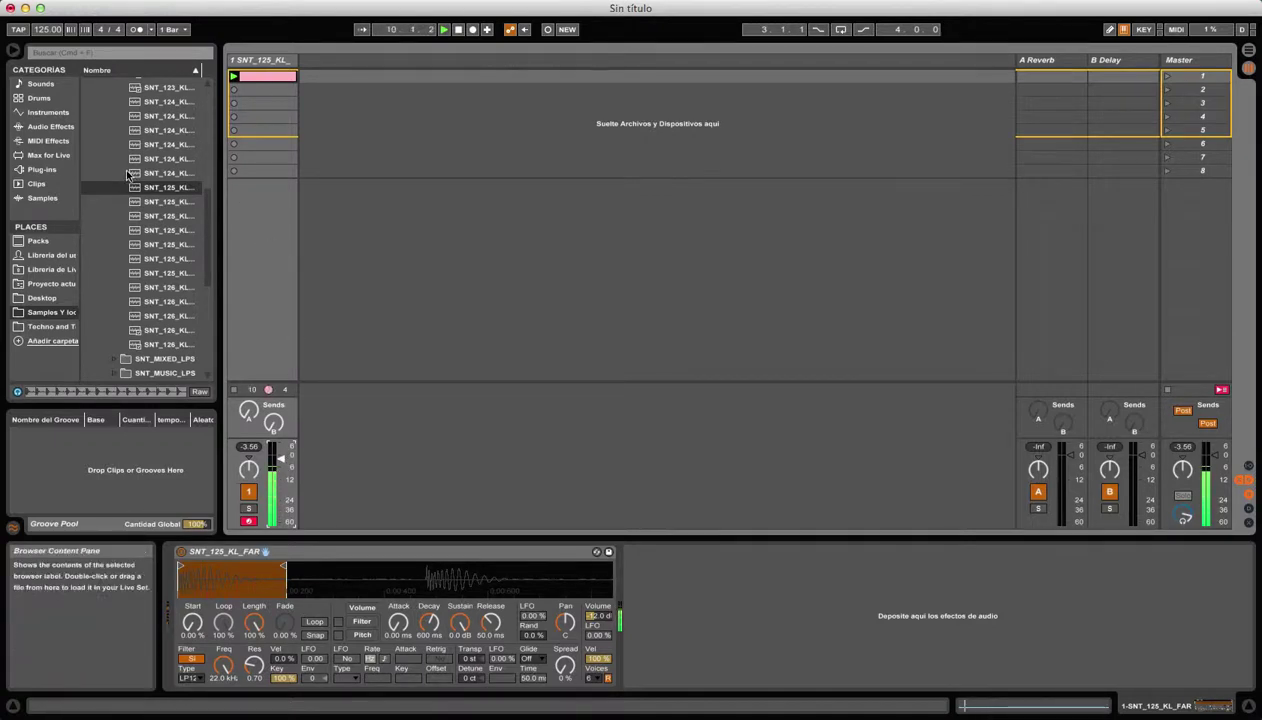
Audition the loops in the SNT_GROOVE_LPS folder and place SNT_119_GE_TERRACE_01 in the first slot of a new audio track.
scroll(137, 178, up, 10)
scroll(131, 280, down, 3)
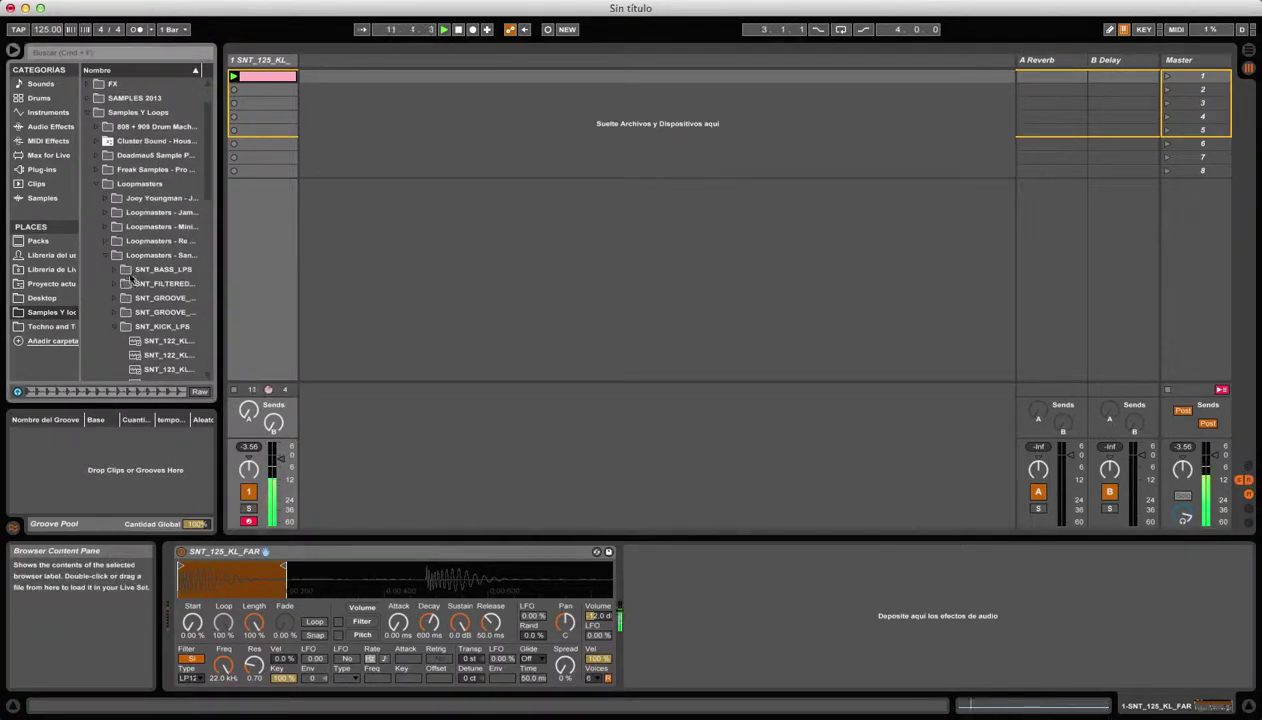
click(111, 325)
click(110, 311)
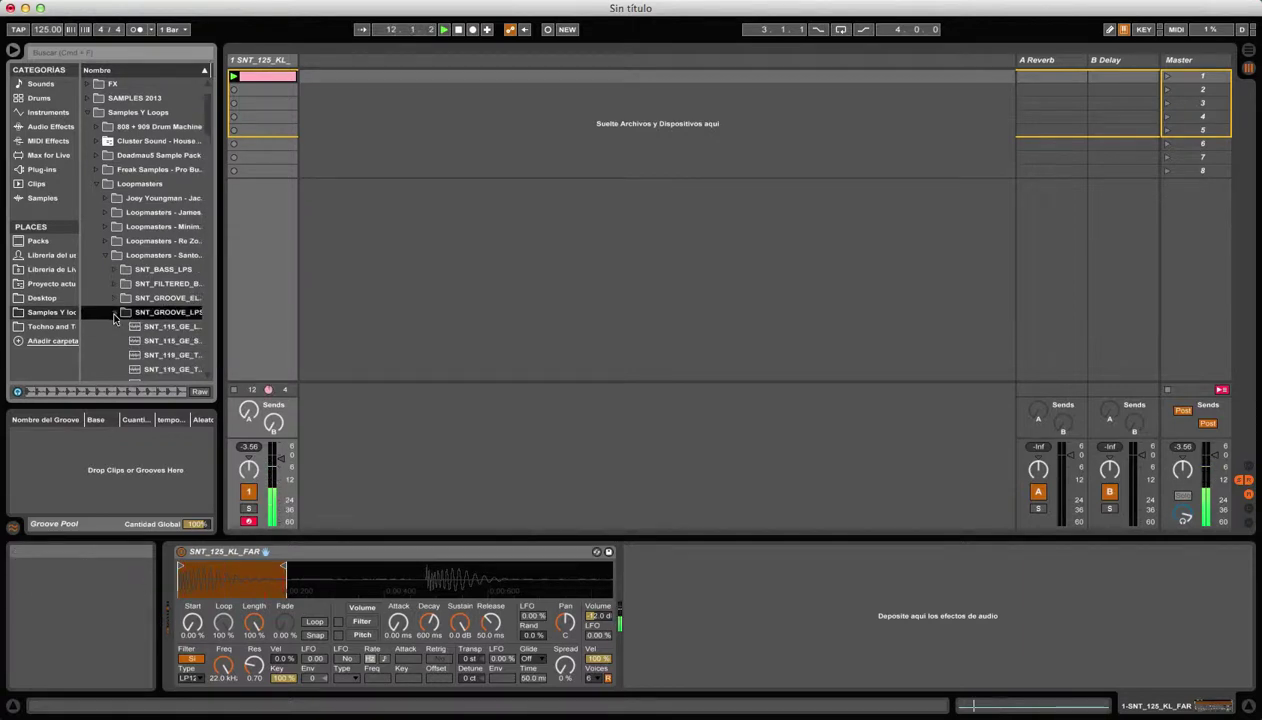
click(142, 328)
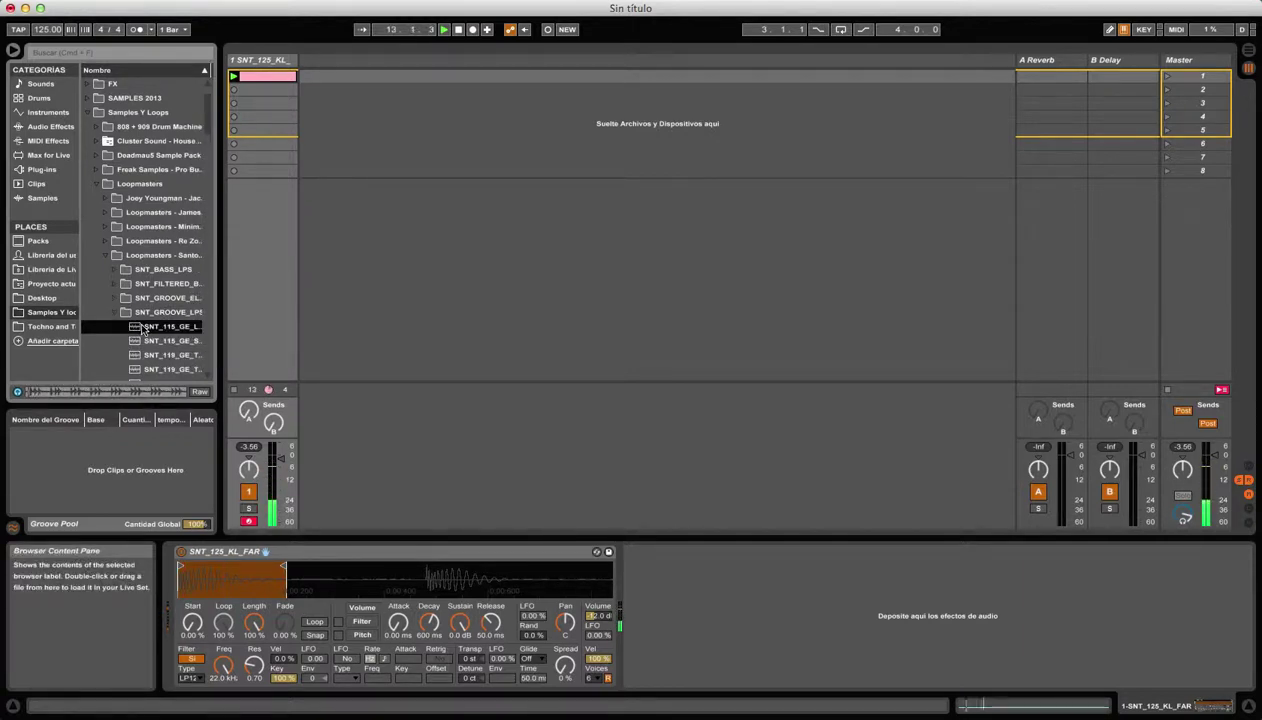
click(150, 343)
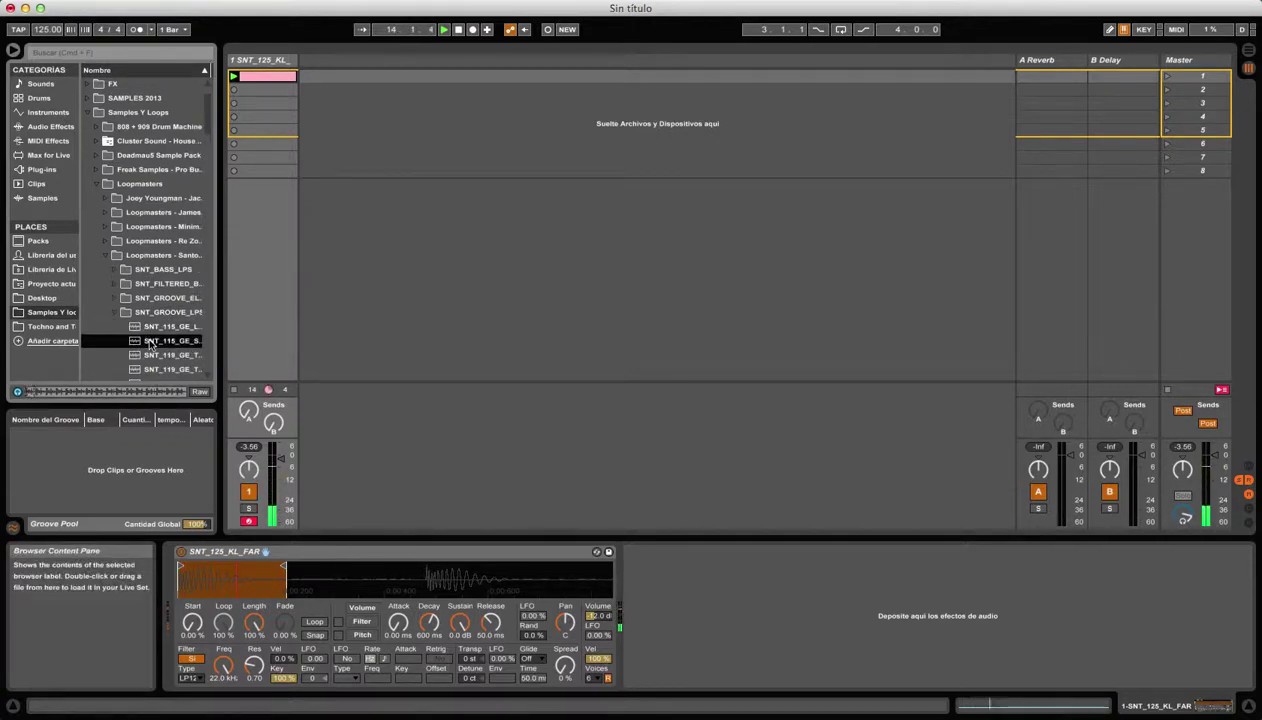
click(158, 358)
scroll(158, 362, down, 1)
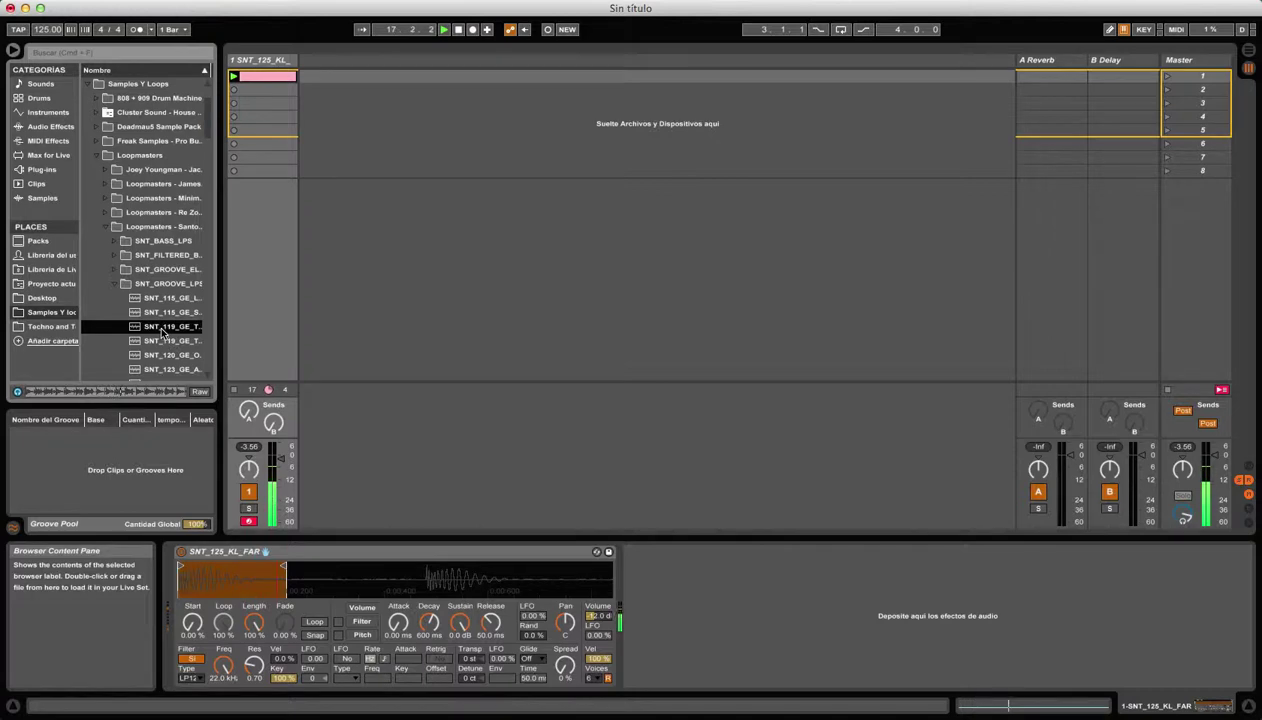
drag(333, 83, 332, 79)
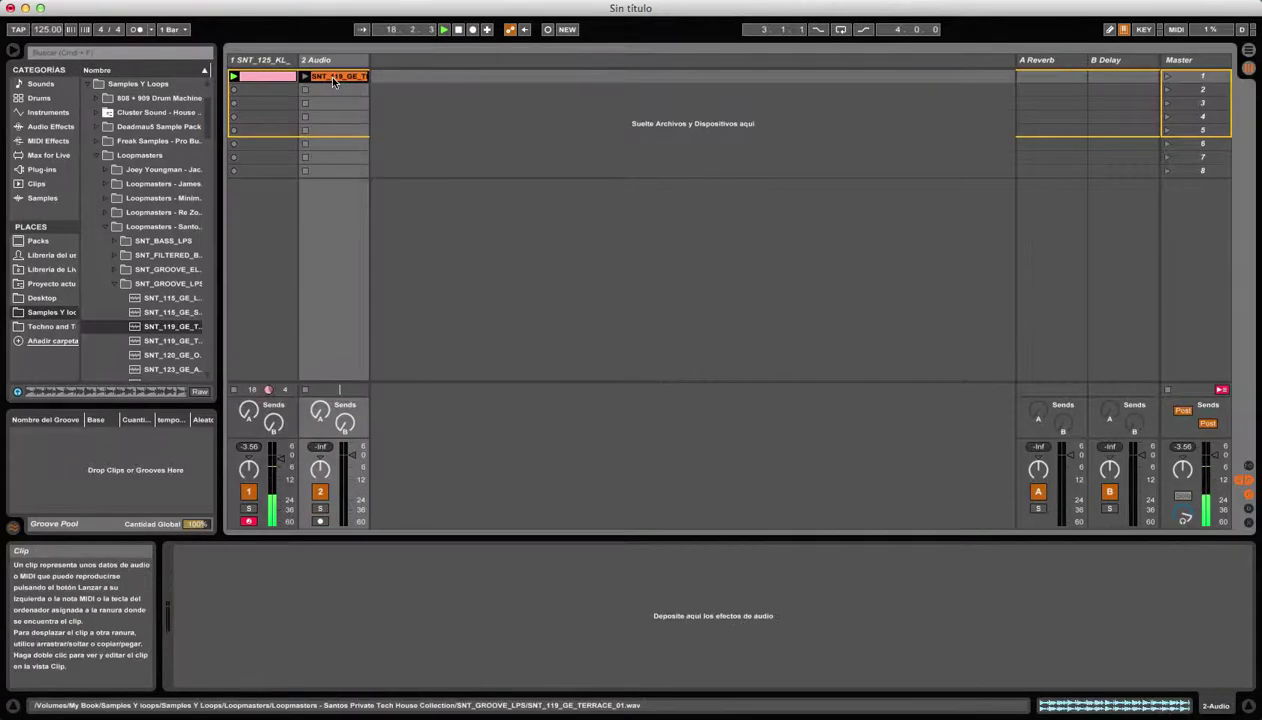
Shorten the groove clip's loop to about one beat, starting just after beat 1.2.
double_click(332, 78)
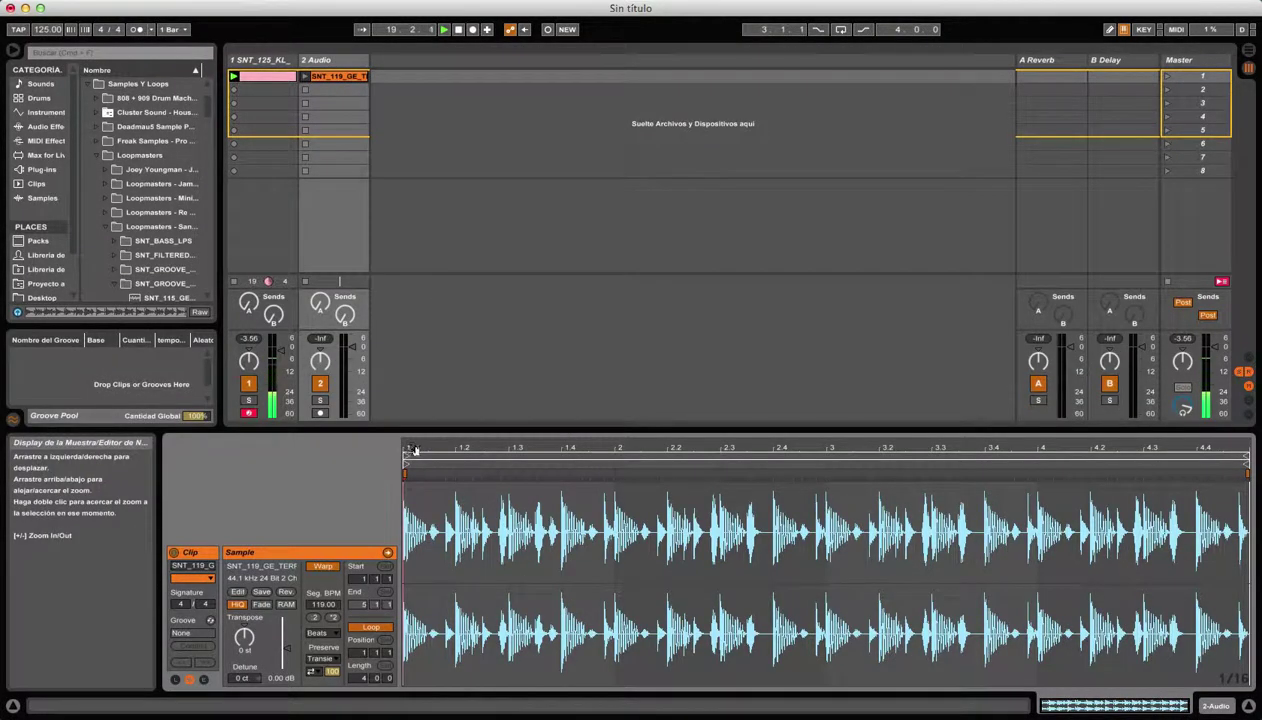
drag(406, 452, 470, 456)
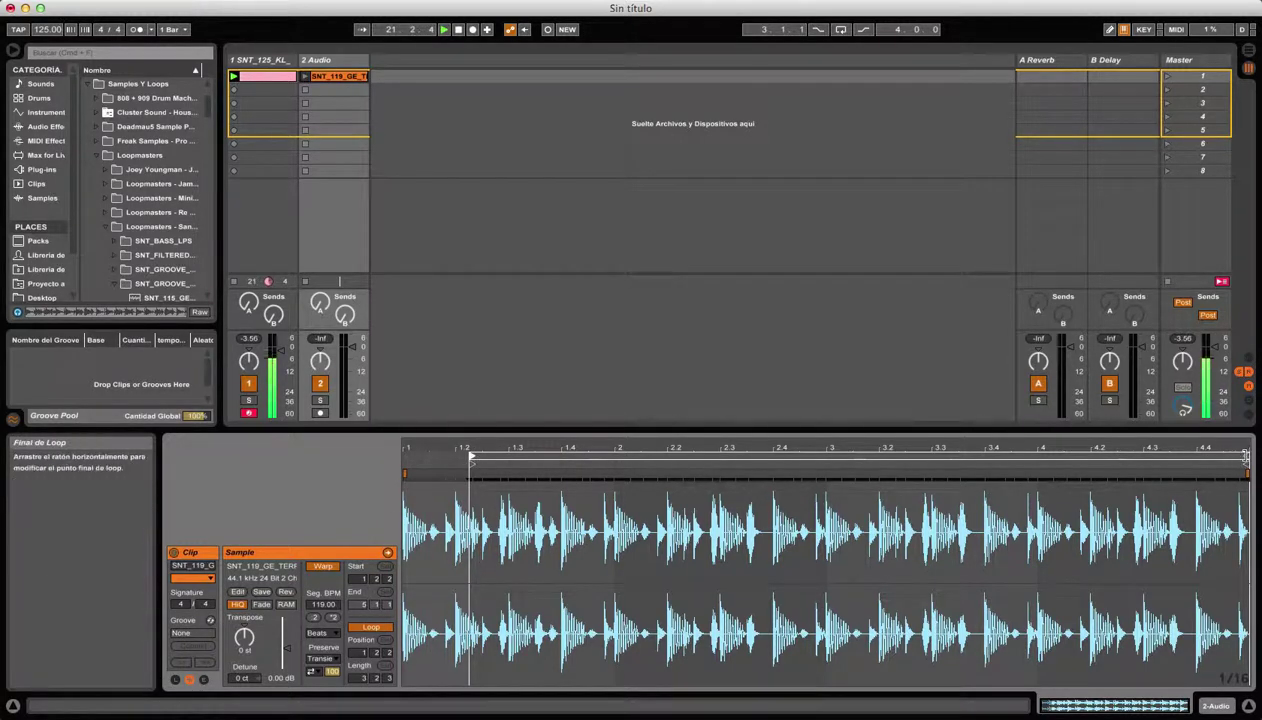
drag(1240, 455, 515, 454)
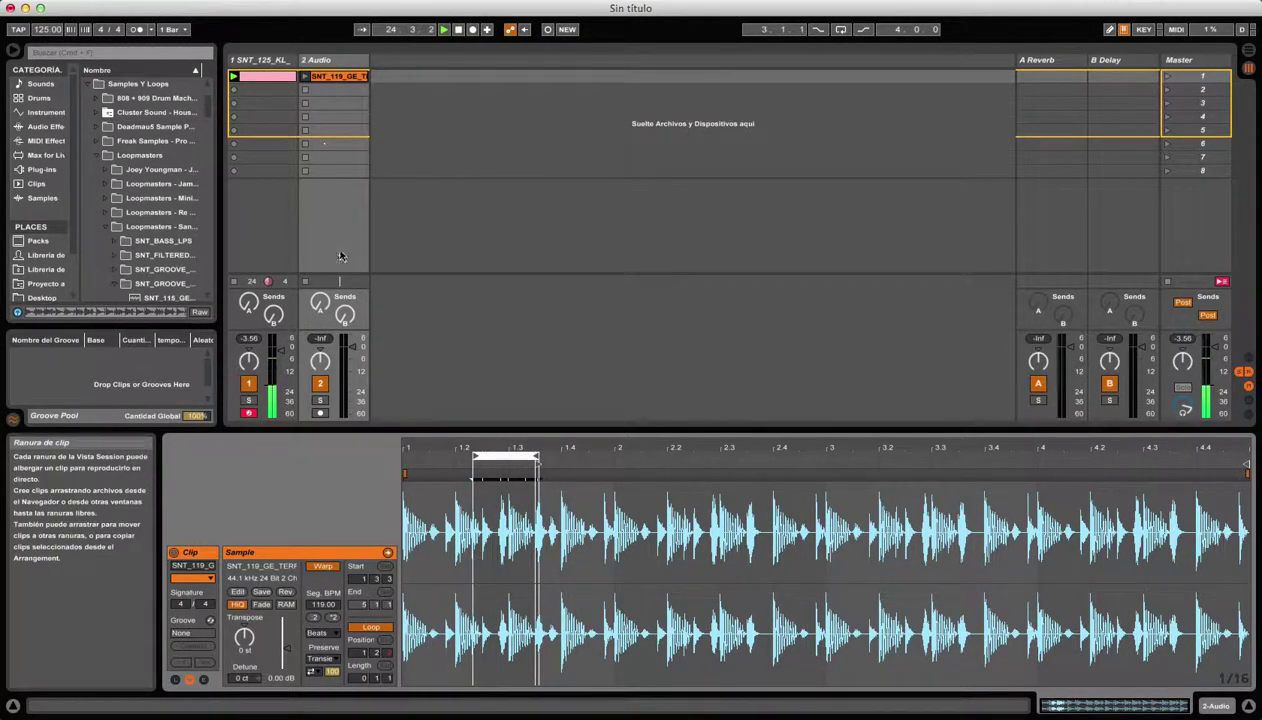
Lower the 2 Audio track volume to about -12.7 dB and launch its groove clip.
drag(352, 347, 352, 359)
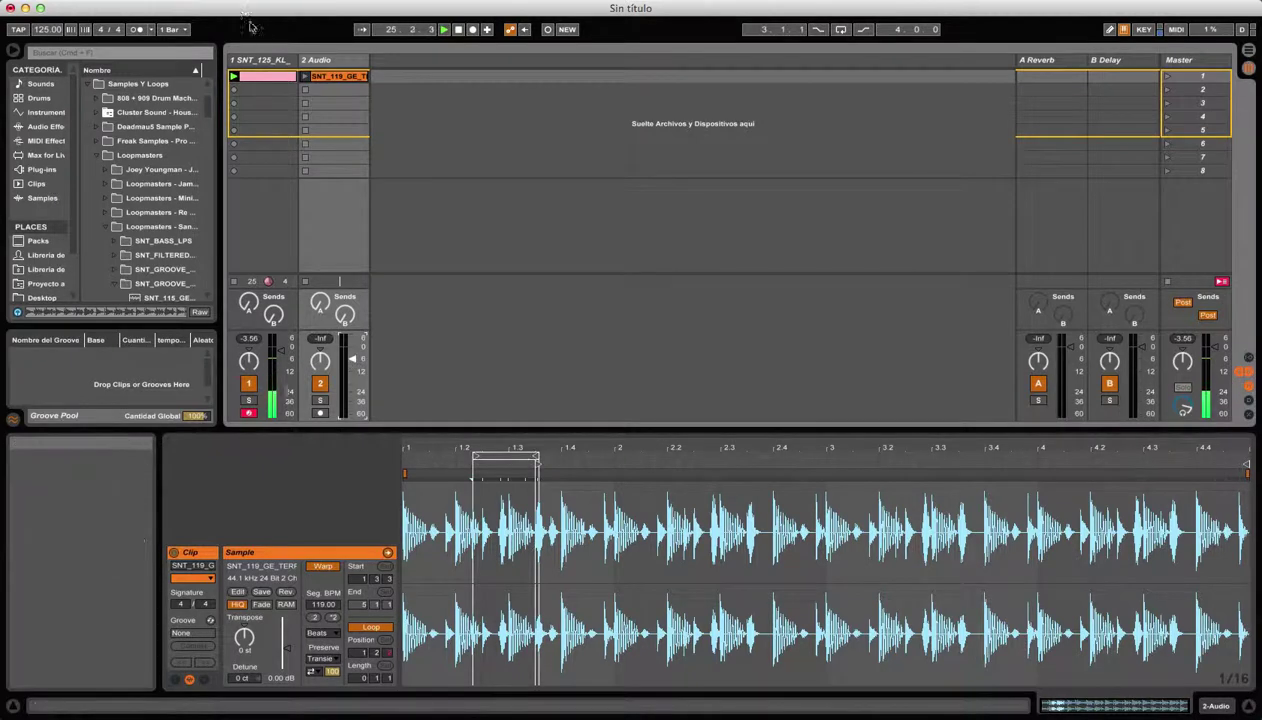
click(305, 77)
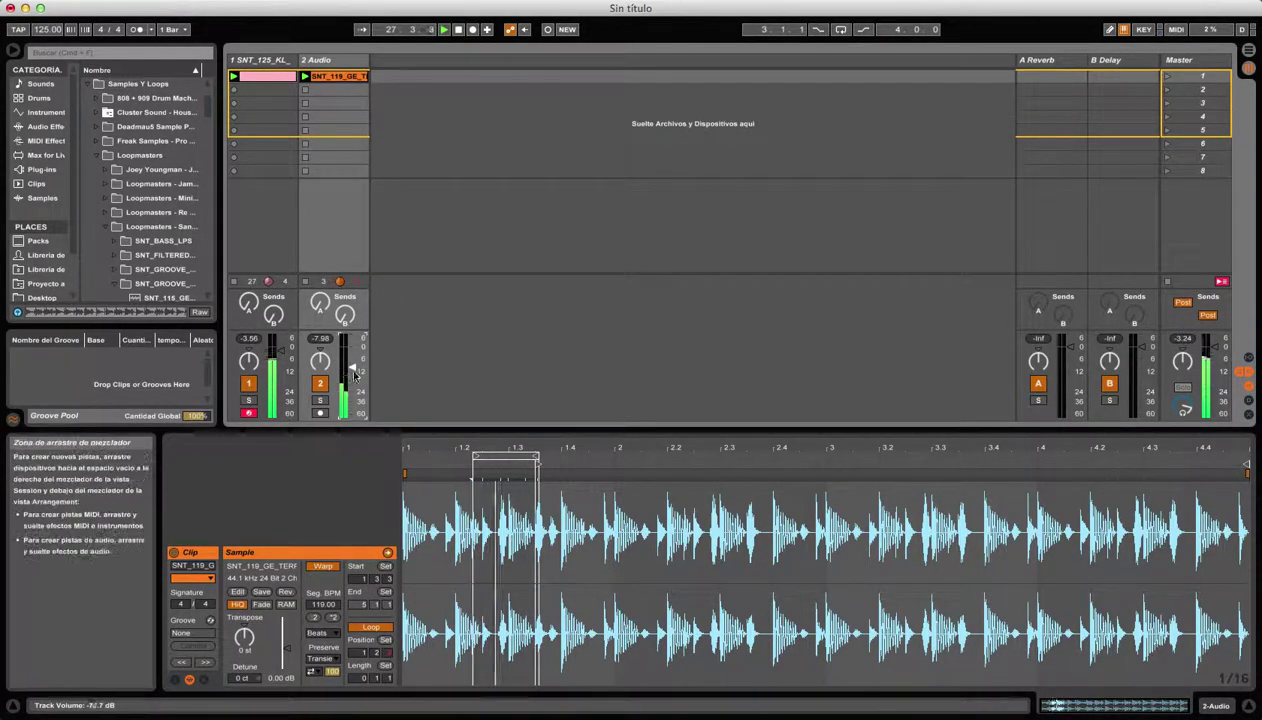
Move the groove clip's one-beat loop to span 1.3 to 1.4 and crop the sample to that section.
drag(508, 458, 491, 458)
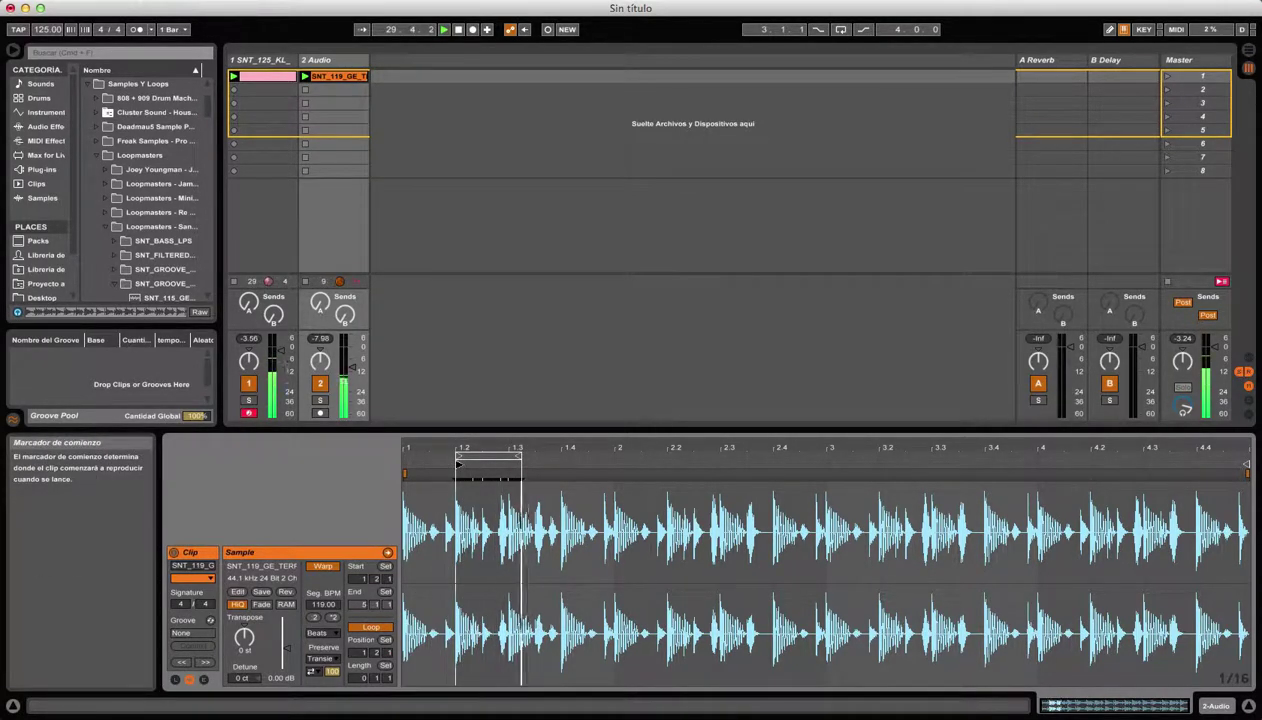
drag(465, 457, 524, 457)
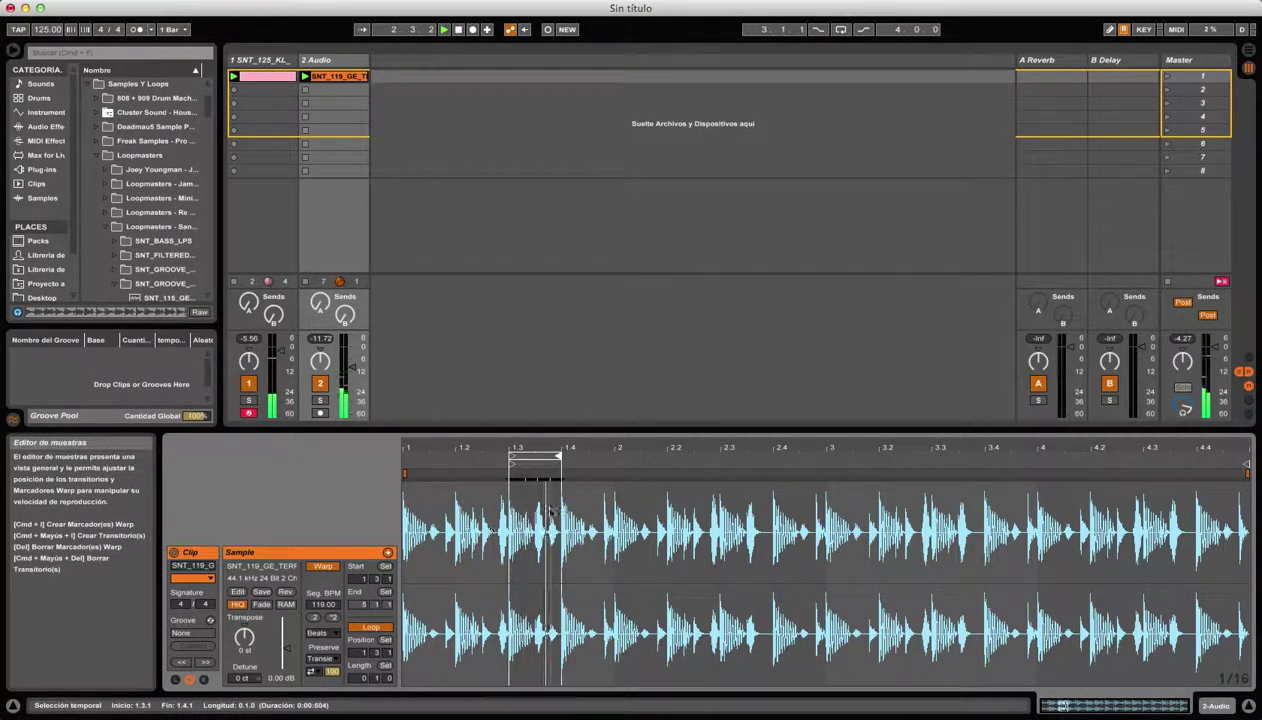
right_click(547, 507)
click(580, 264)
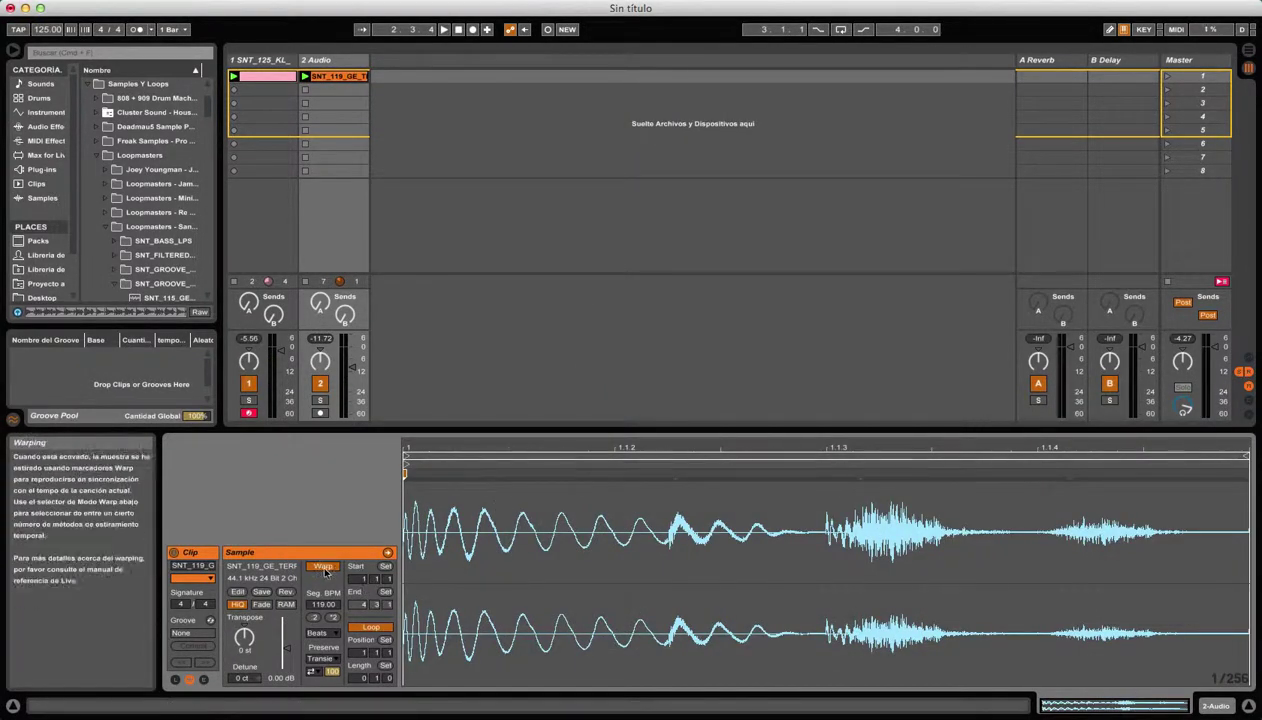
Show the cropped clip's envelopes and choose the Clip Volume envelope for editing.
click(203, 679)
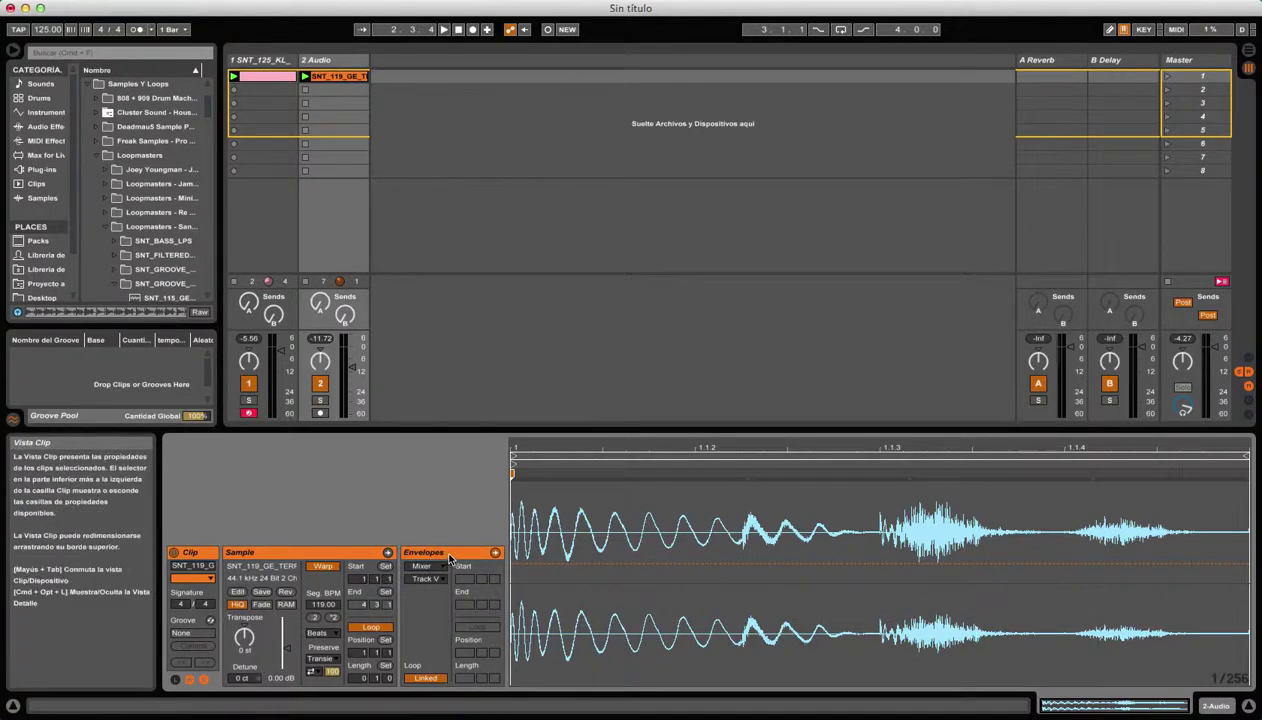
key(space)
key(space)
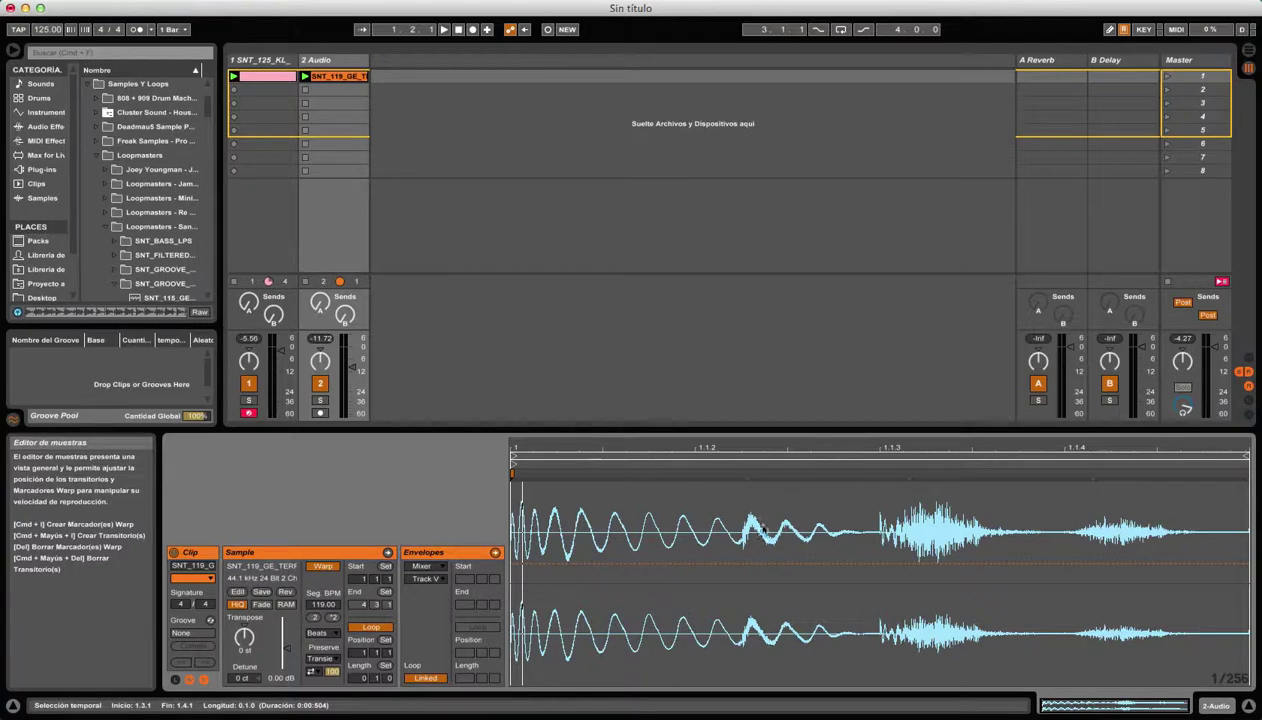
click(428, 567)
click(426, 577)
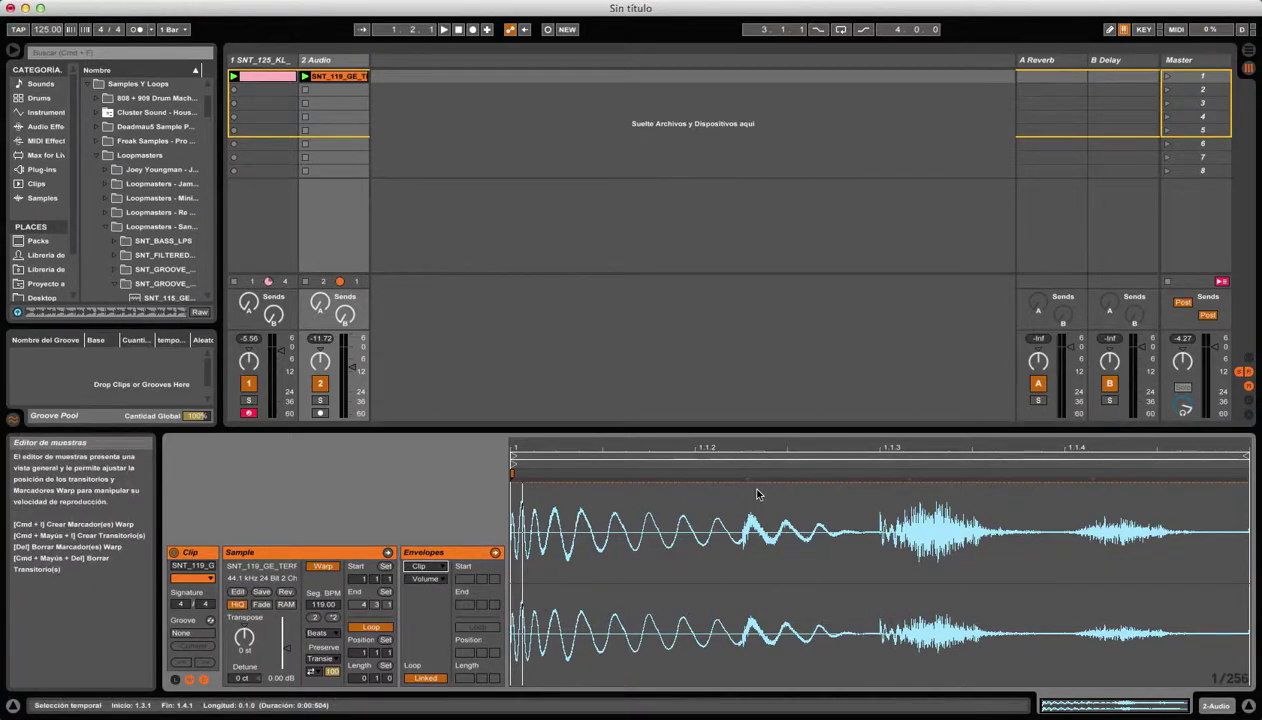
Shape the volume envelope to silence the kick up to just before 1.1.3, with full level from there, while playing back.
click(870, 484)
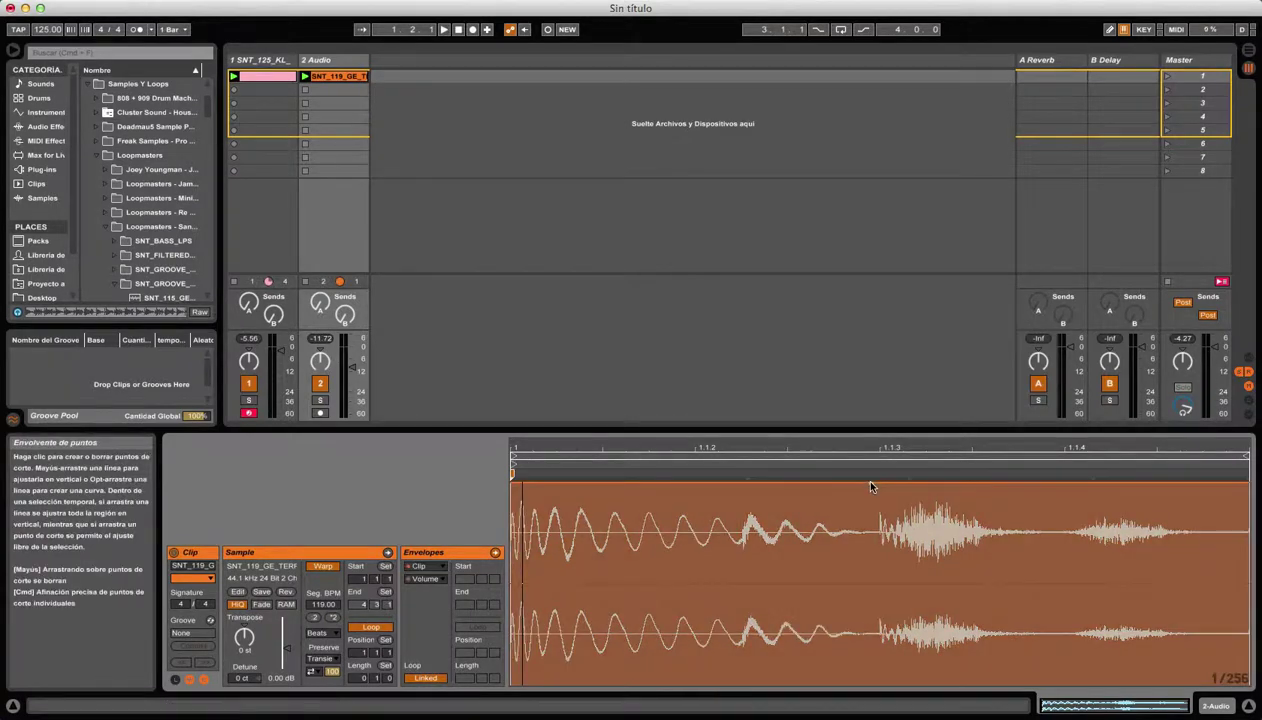
drag(861, 484, 861, 684)
key(space)
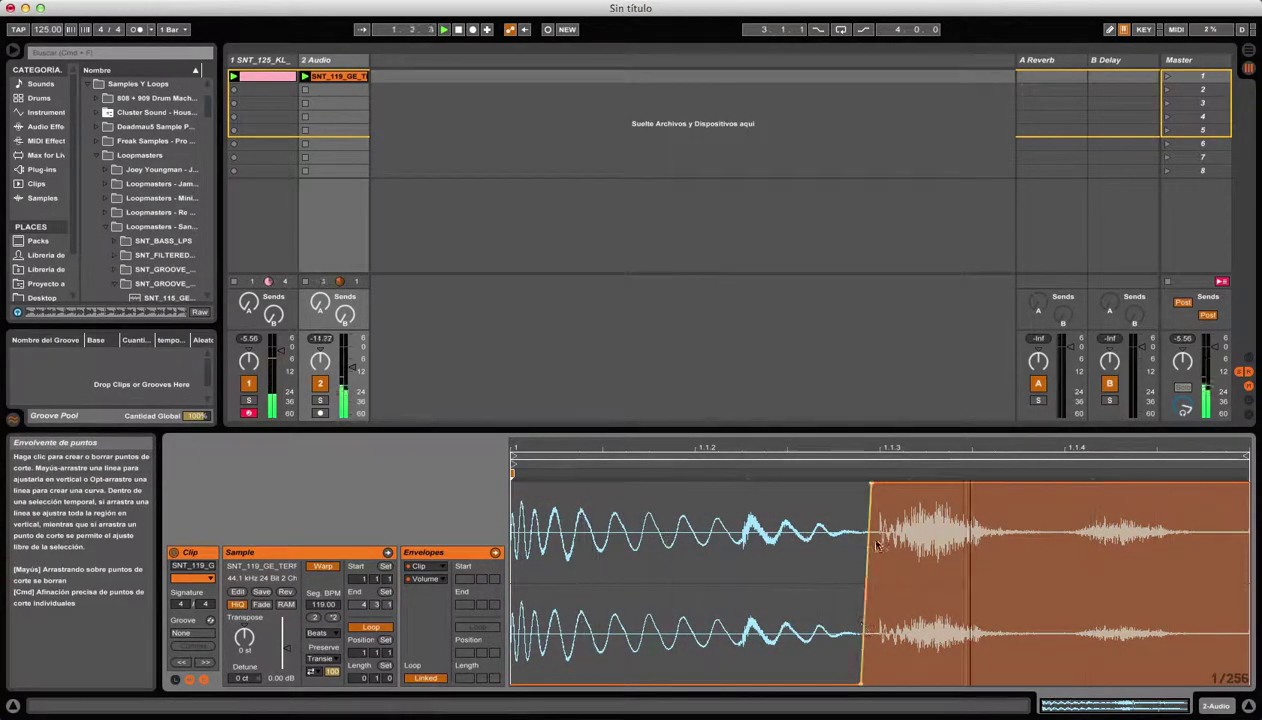
drag(870, 486, 877, 484)
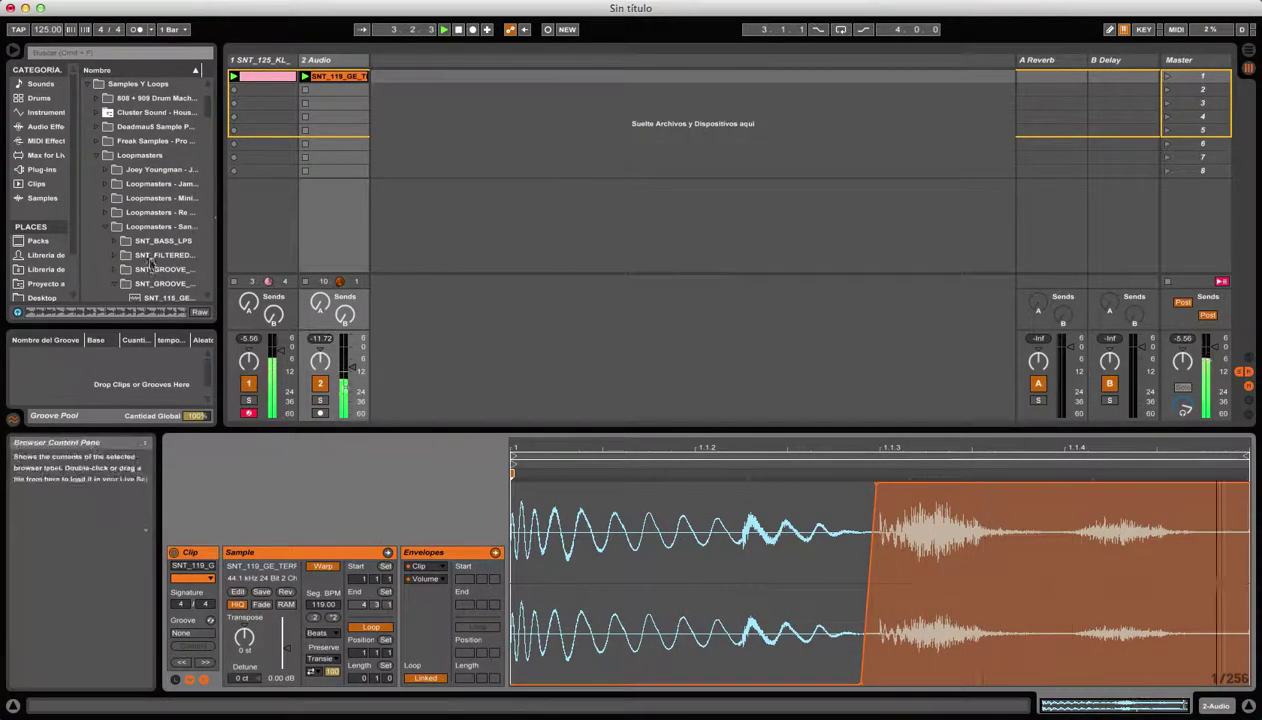
Preview further groove loops in the open SNT_GROOVE sample folder while the session plays.
scroll(150, 262, down, 3)
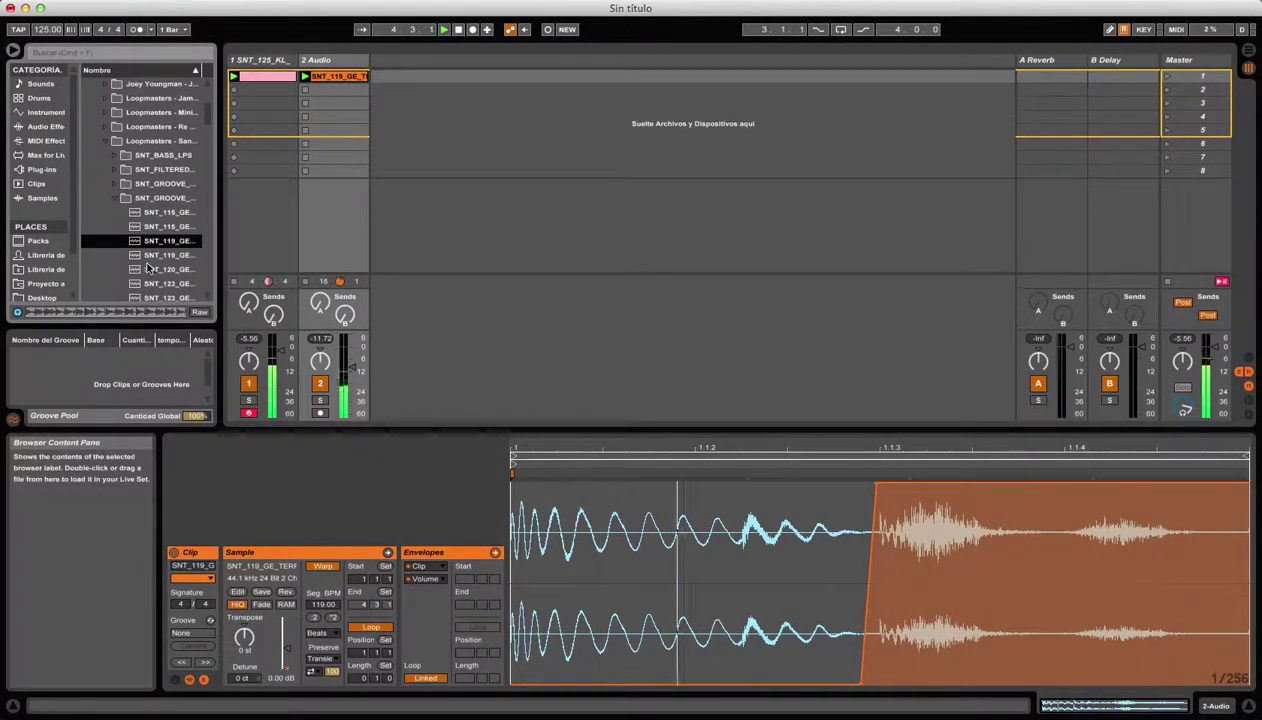
click(150, 258)
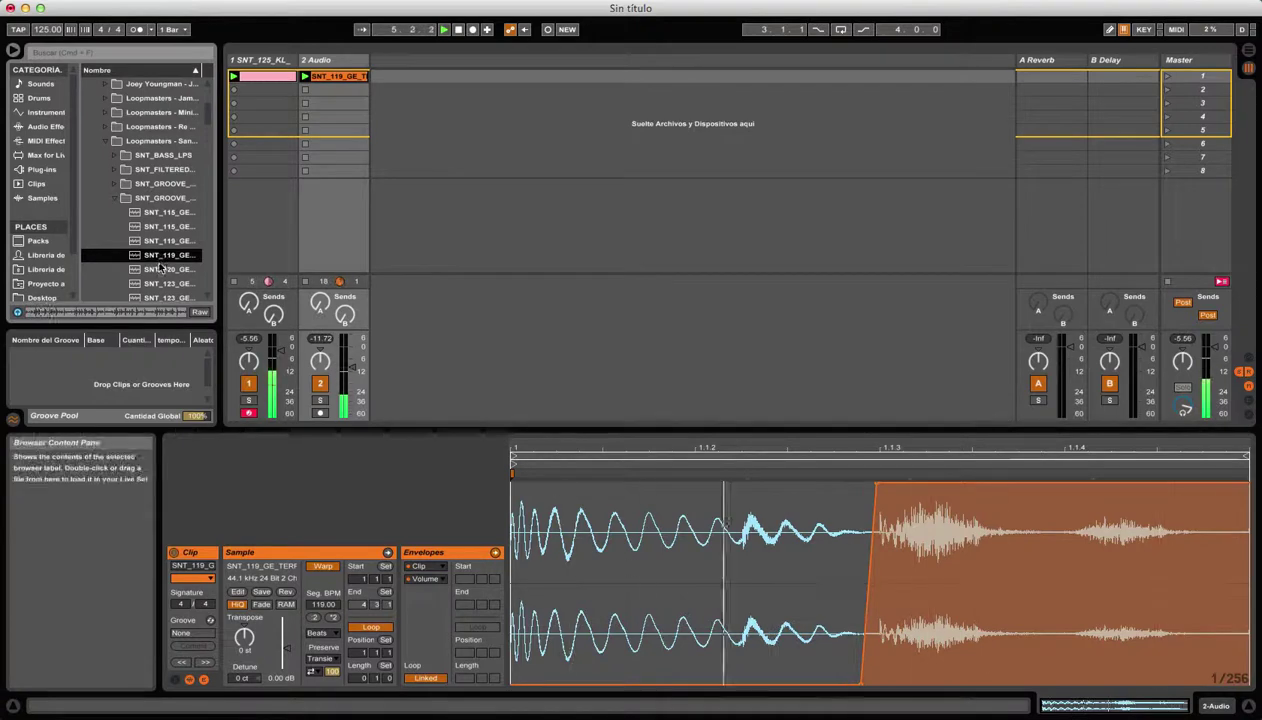
click(160, 268)
click(162, 285)
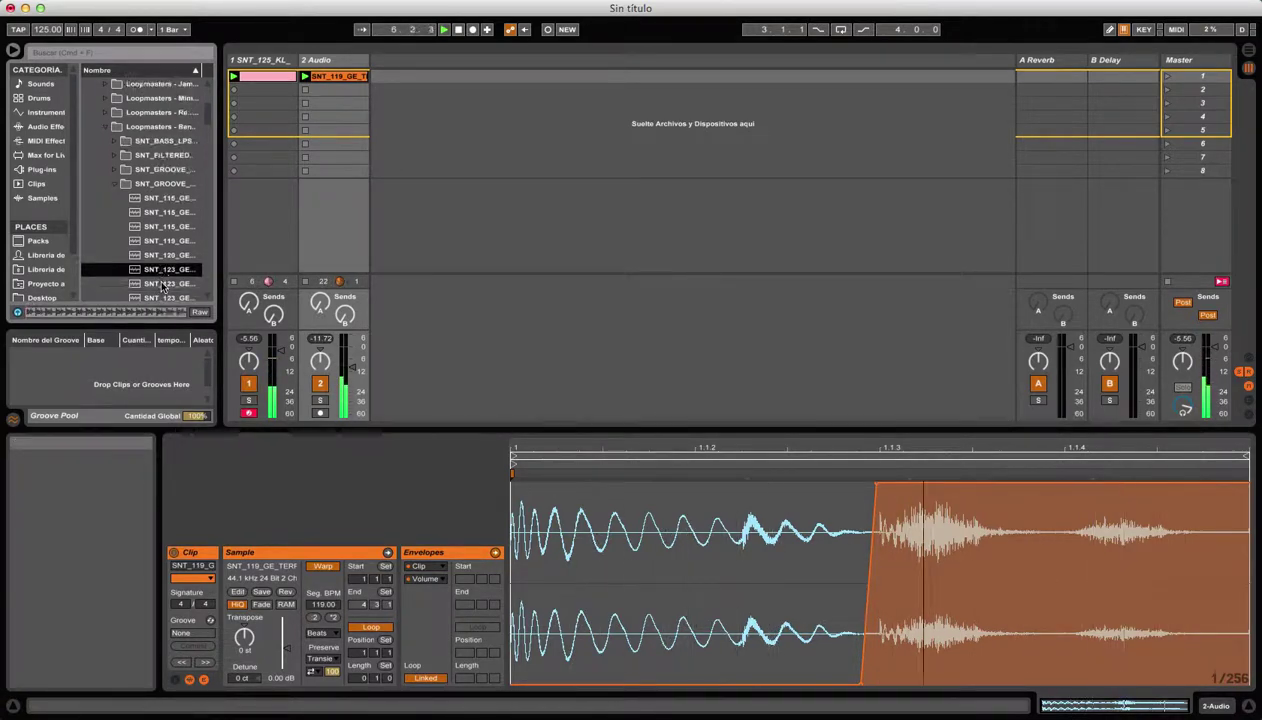
Collapse the current Loopmasters pack and expand the Spektre pack's SPK_WAV_LOOPS folder down to its bass loops.
click(113, 183)
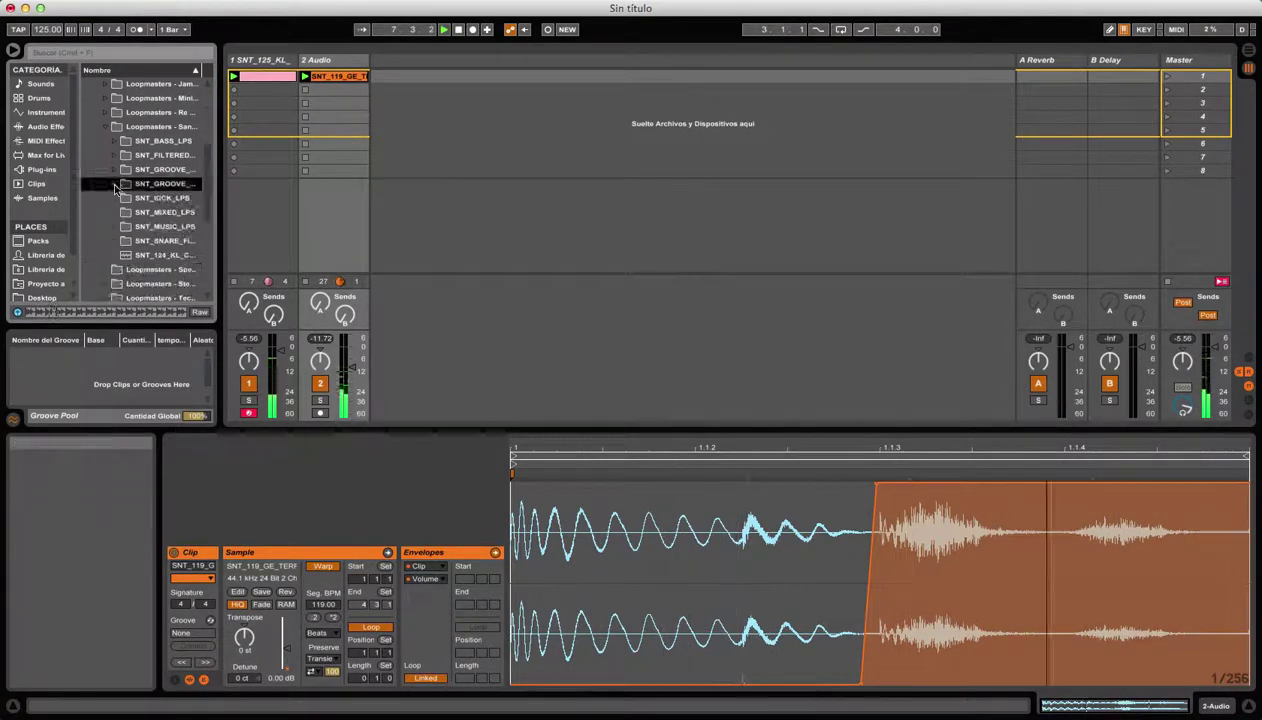
click(109, 129)
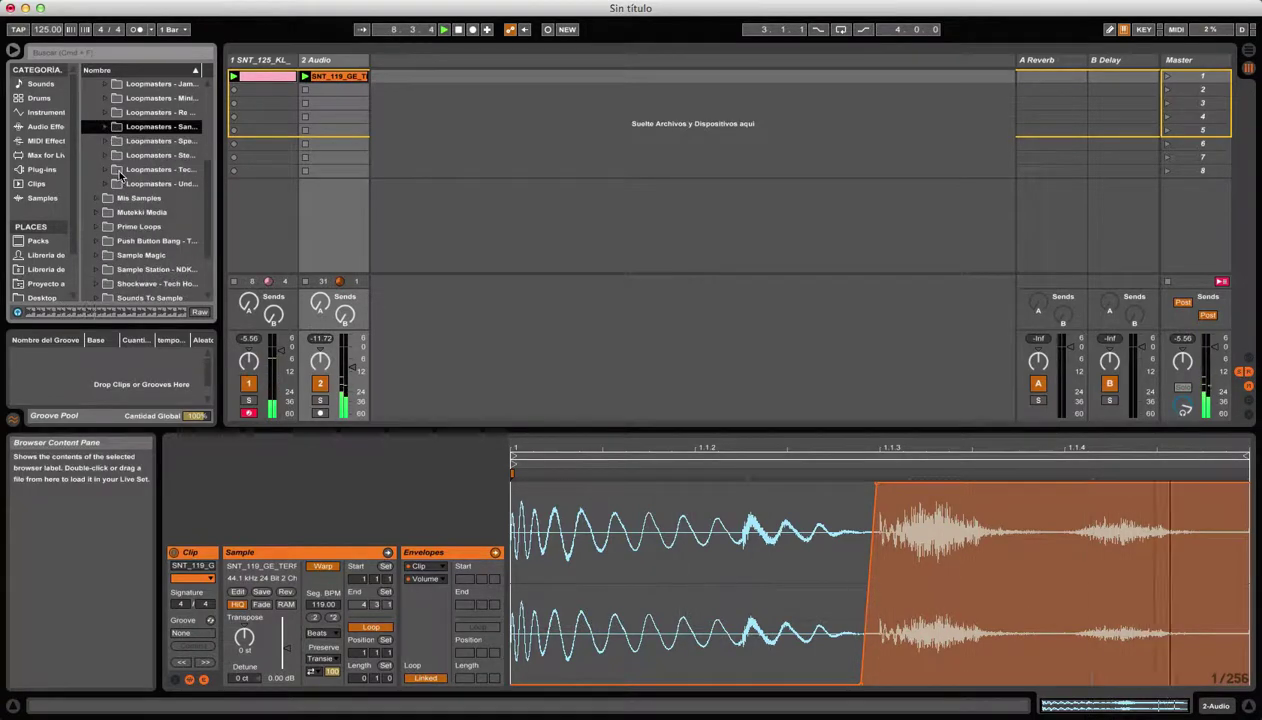
scroll(118, 170, up, 3)
scroll(120, 190, down, 1)
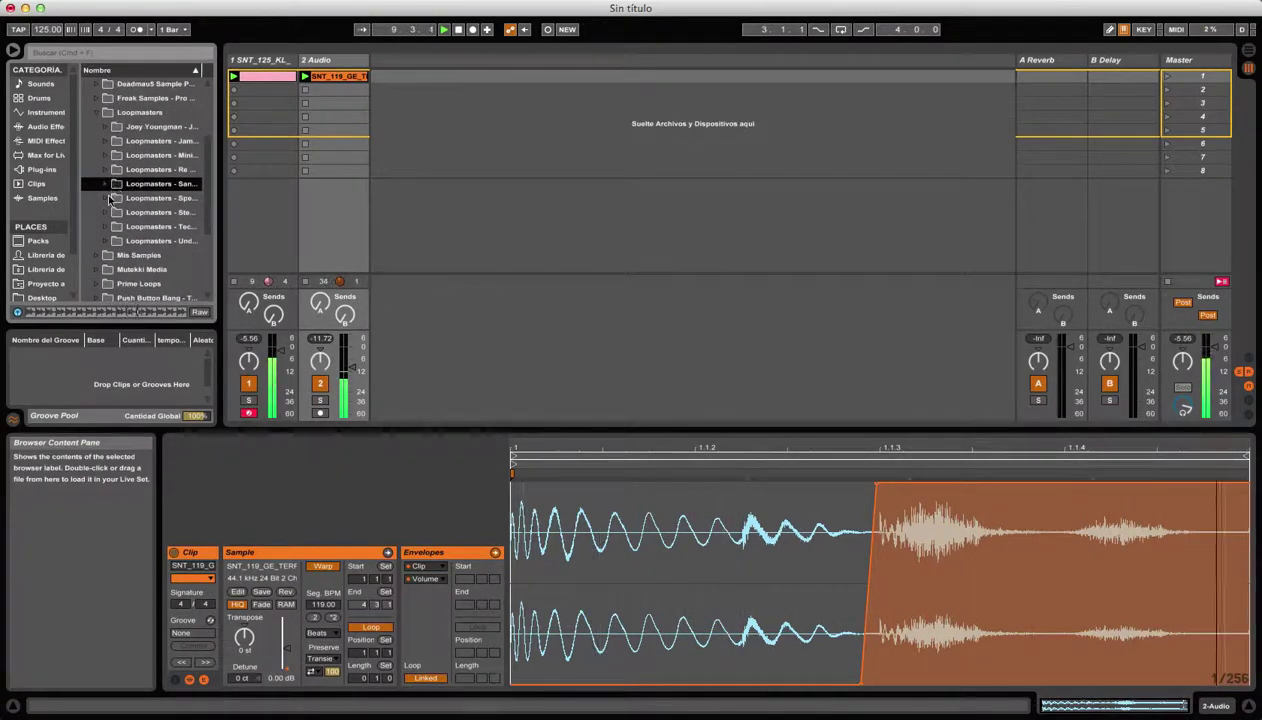
click(109, 199)
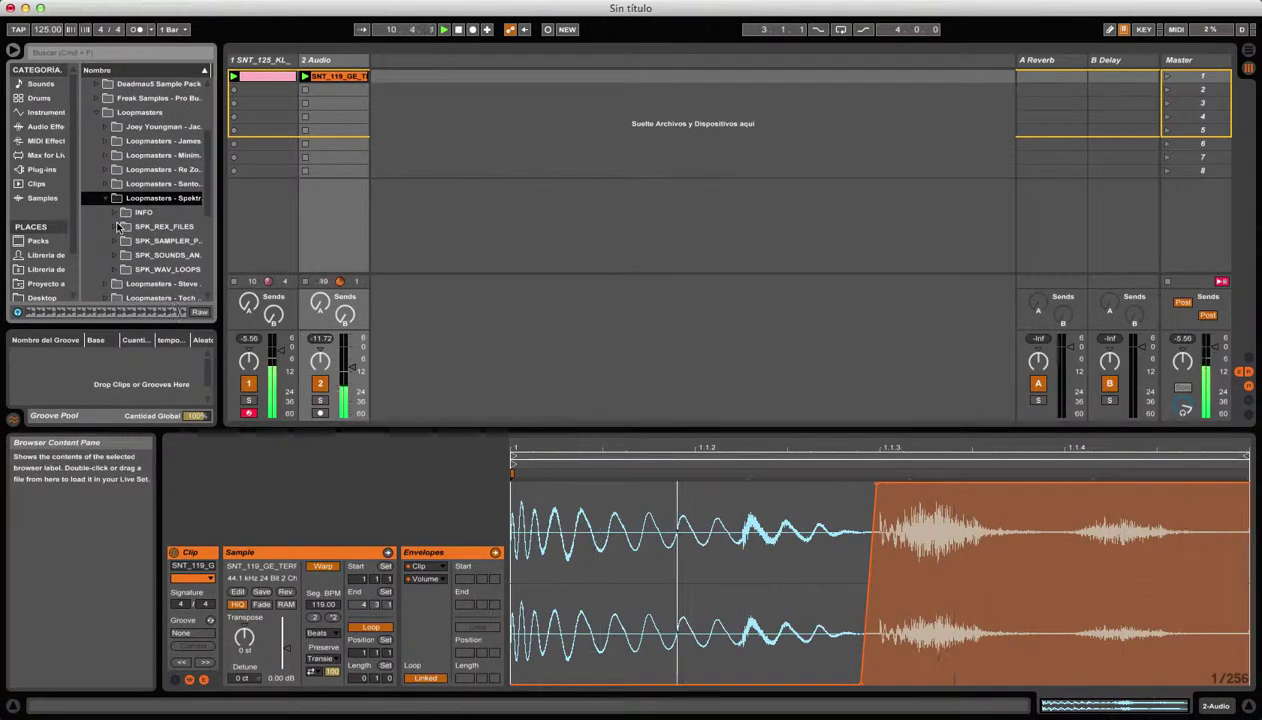
scroll(118, 227, down, 1)
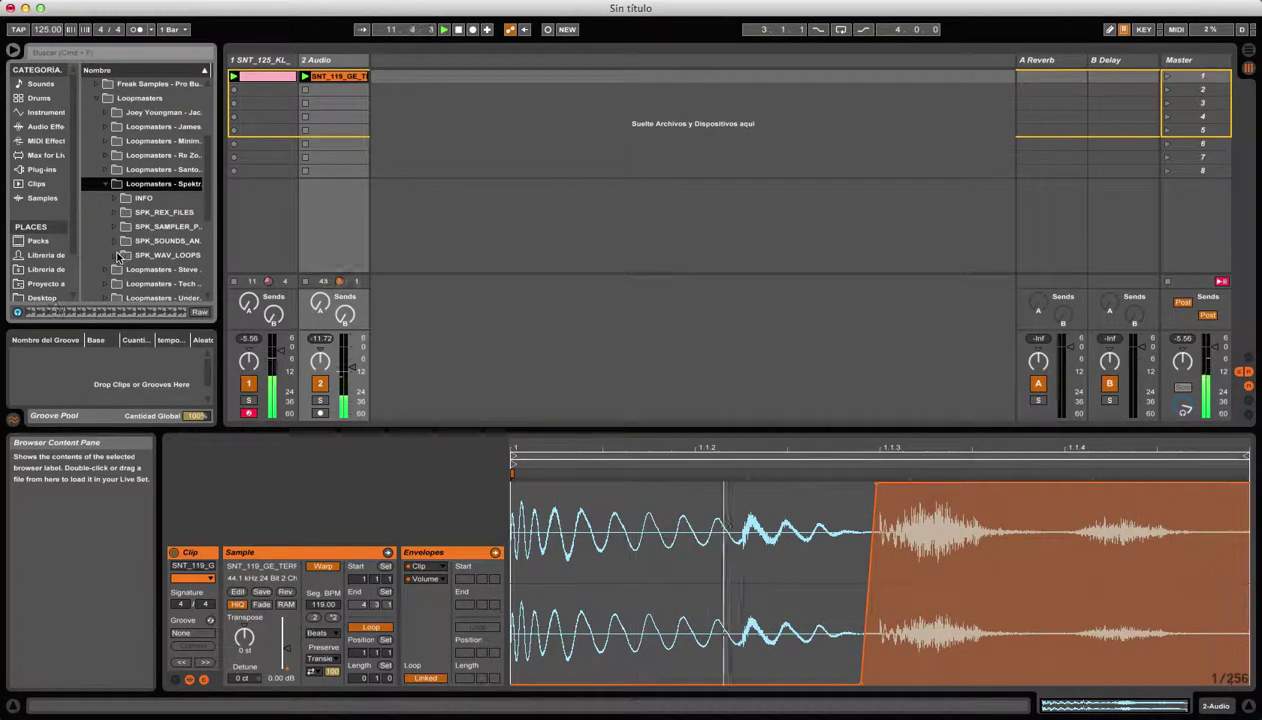
click(116, 255)
scroll(118, 252, down, 2)
click(124, 242)
Preview the SPK_127_C loops in the bass loops folder one after another against the playing beat.
click(160, 256)
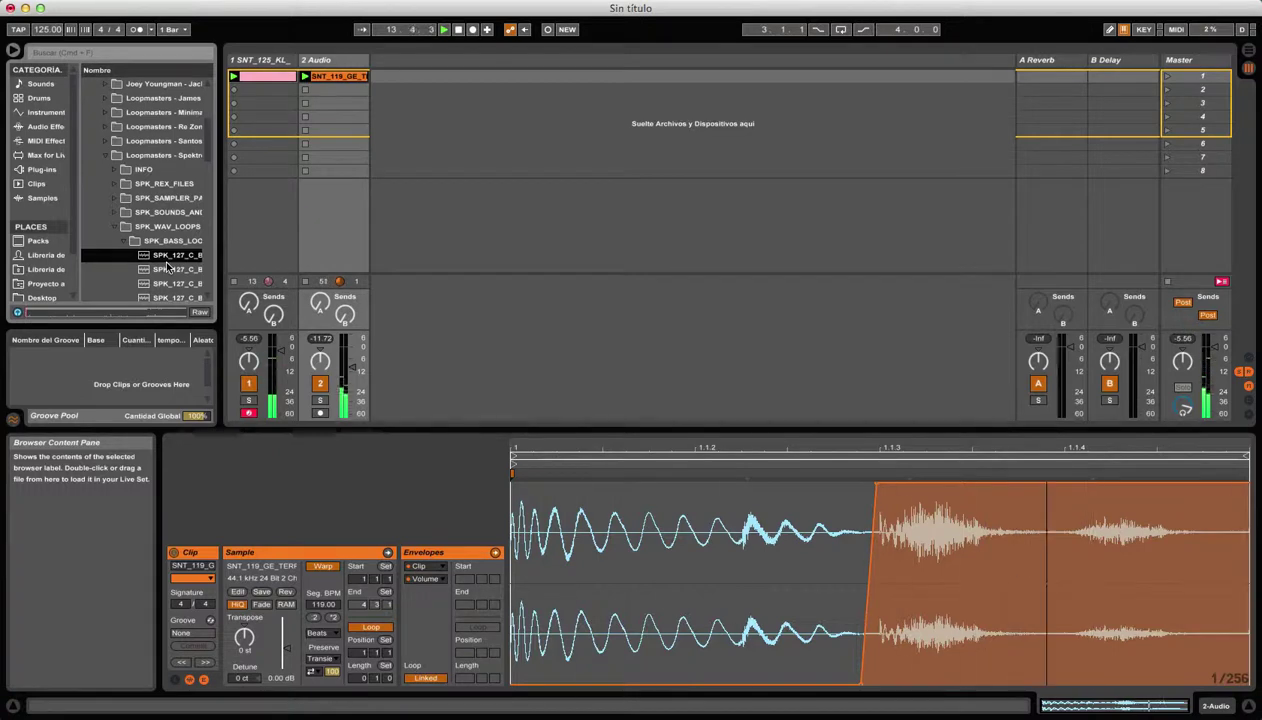
scroll(166, 260, down, 1)
click(166, 258)
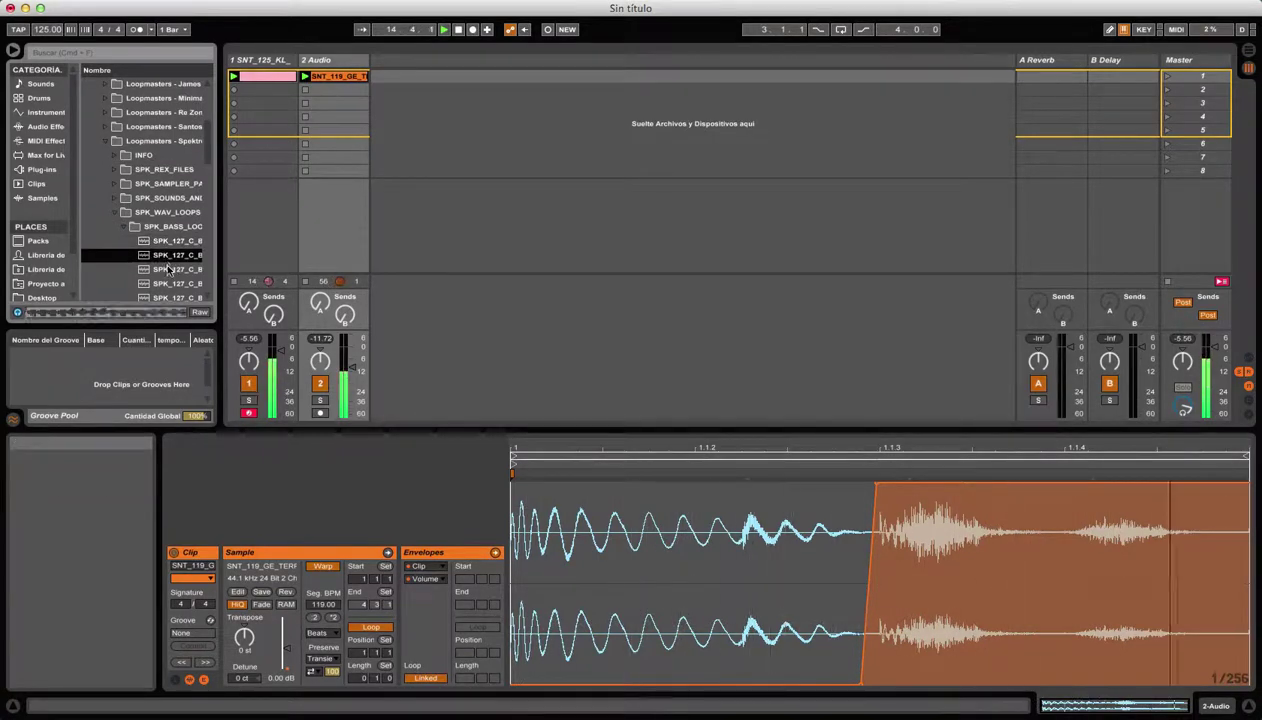
click(170, 269)
scroll(172, 272, down, 1)
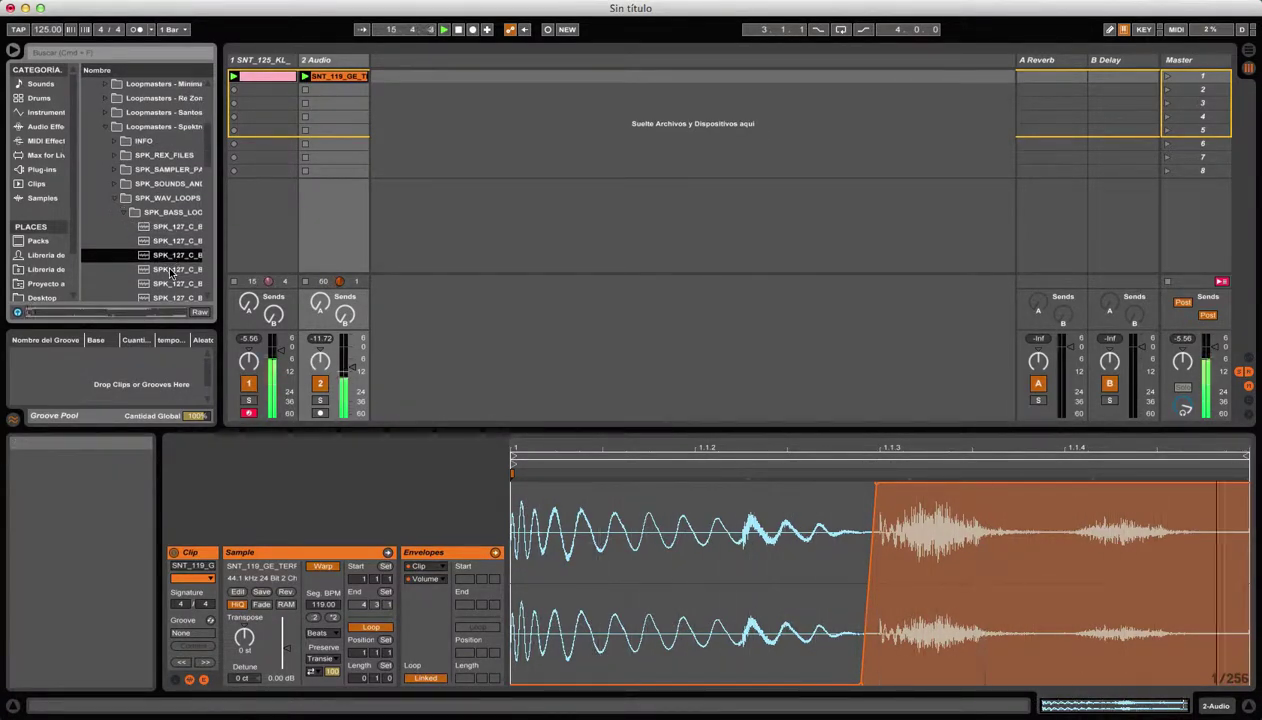
click(170, 269)
scroll(170, 270, down, 1)
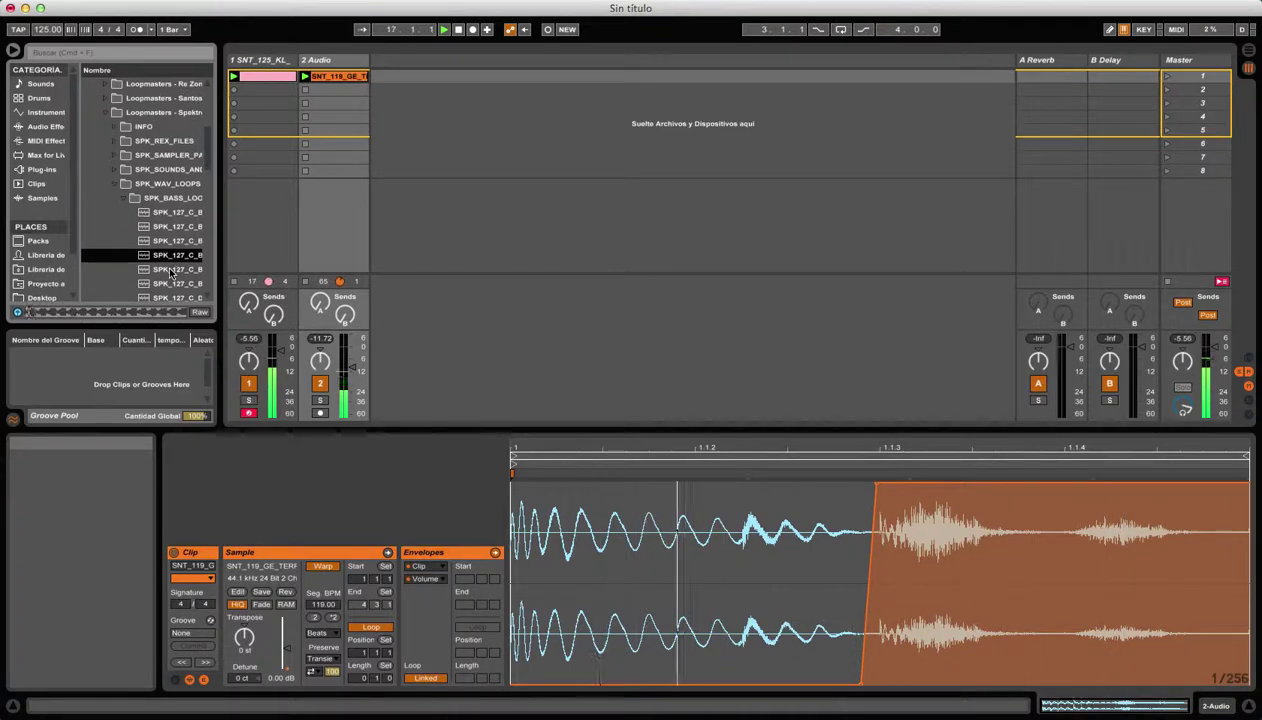
click(170, 269)
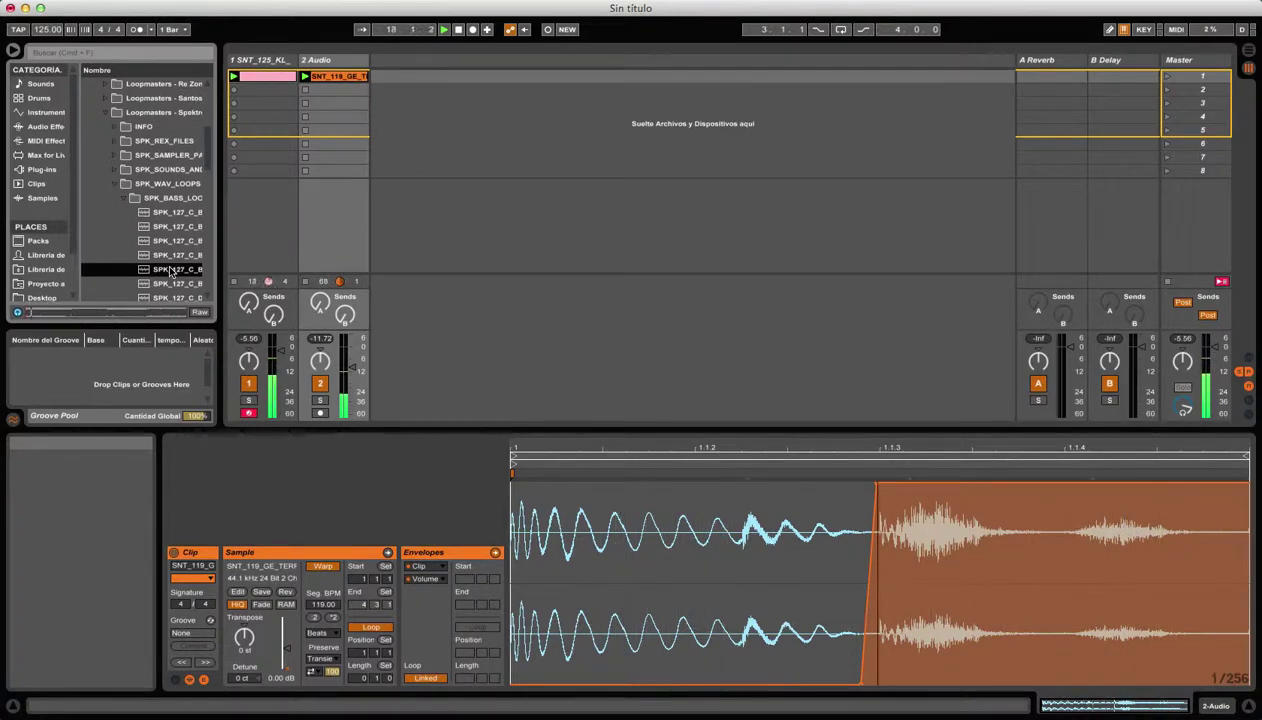
scroll(170, 270, down, 1)
click(170, 269)
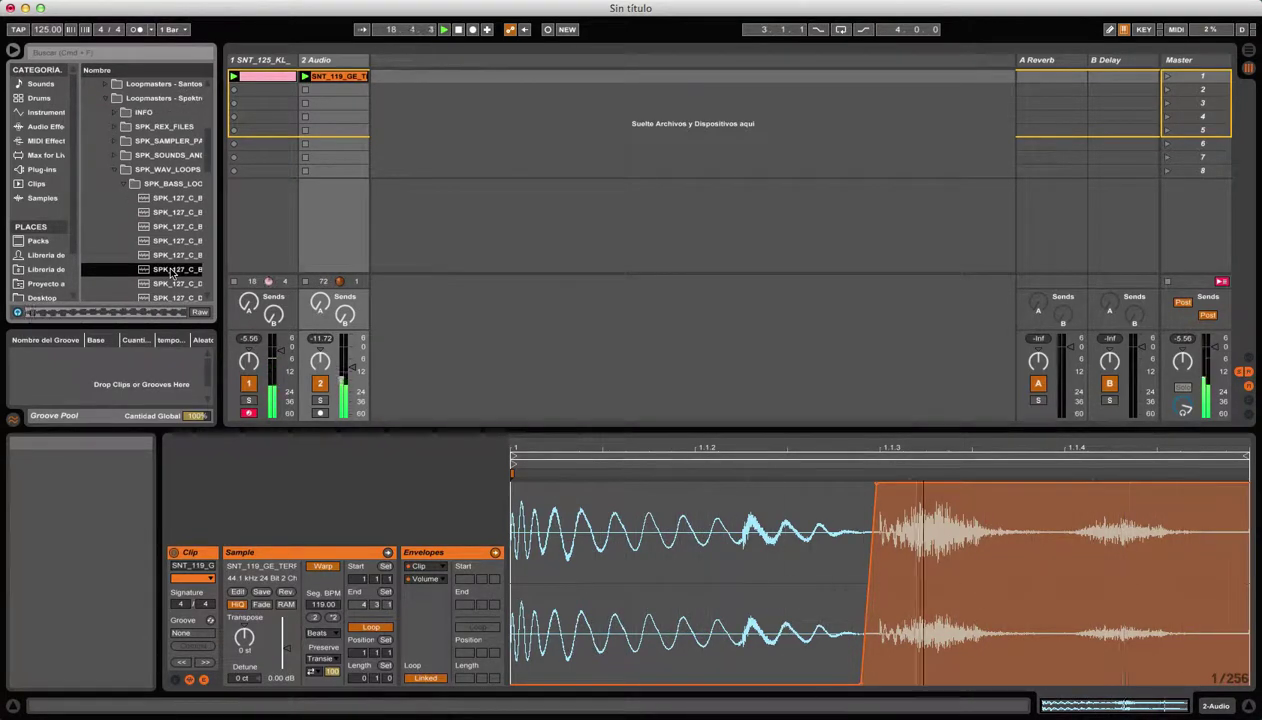
click(171, 280)
scroll(171, 278, down, 6)
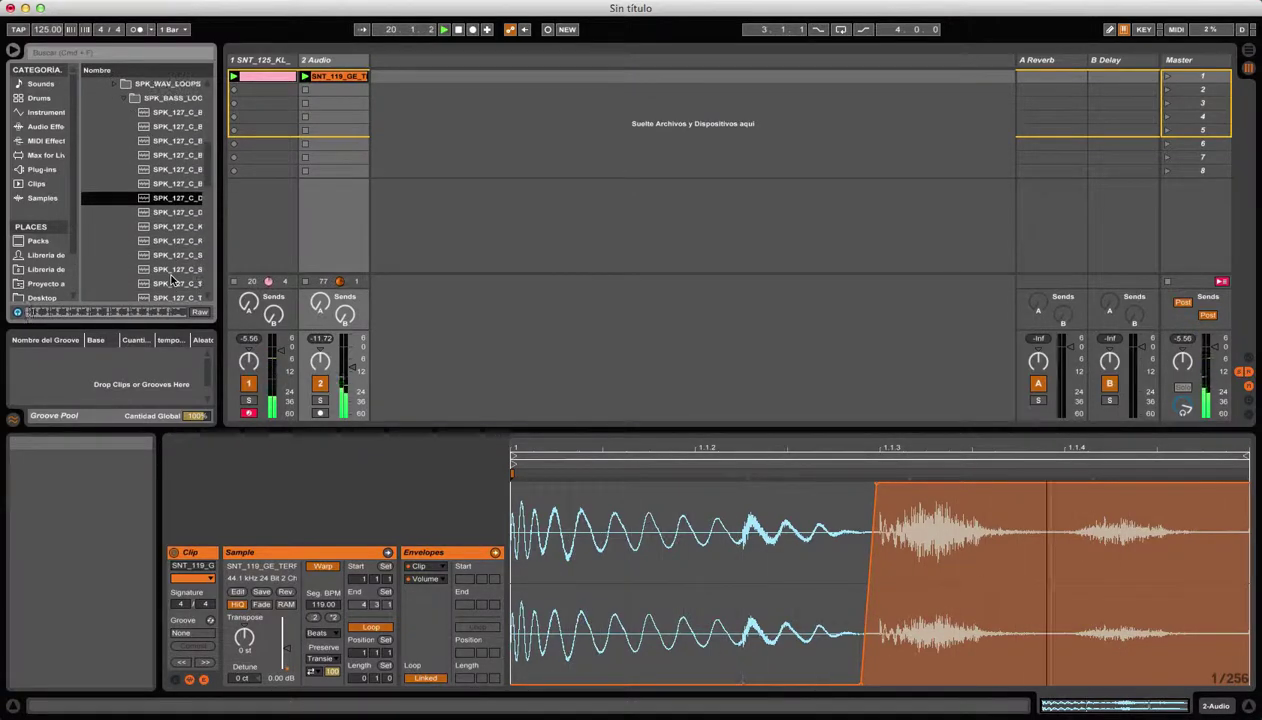
key(Down)
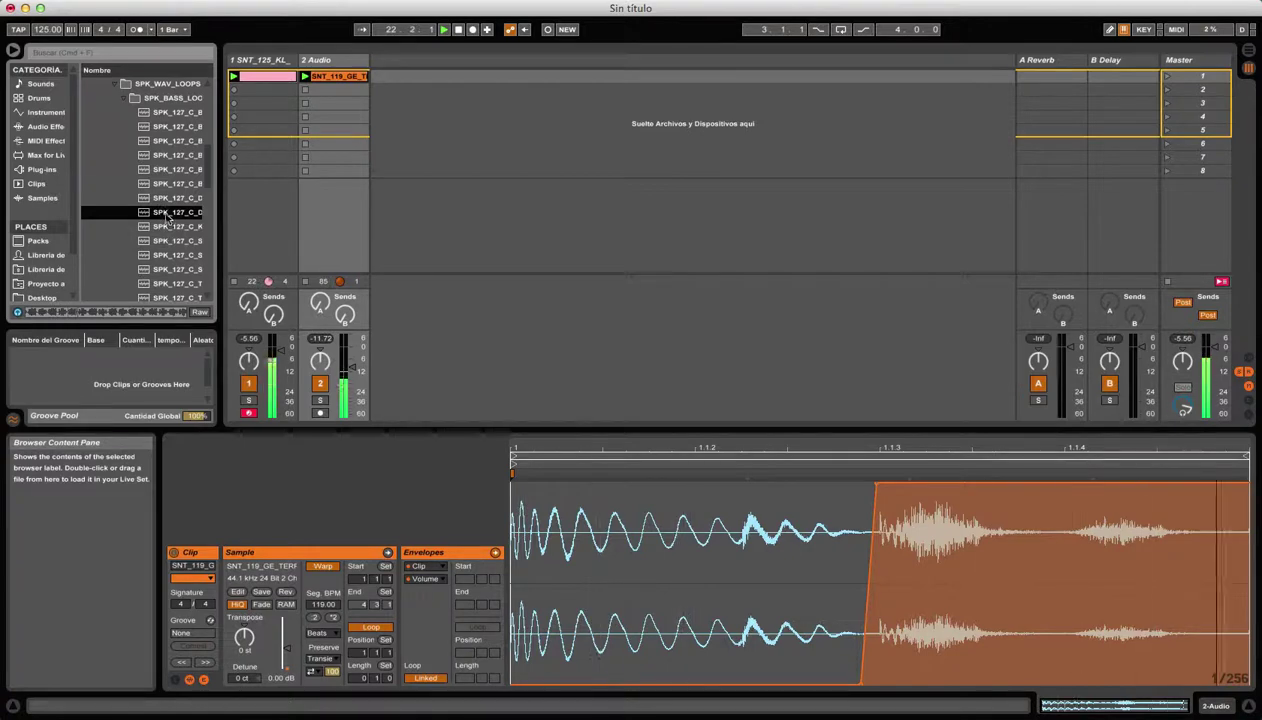
Load the selected SPK_127_C_Disco loop onto a new audio track and loop its beat from 1.3 to 1.4.
drag(168, 218, 400, 80)
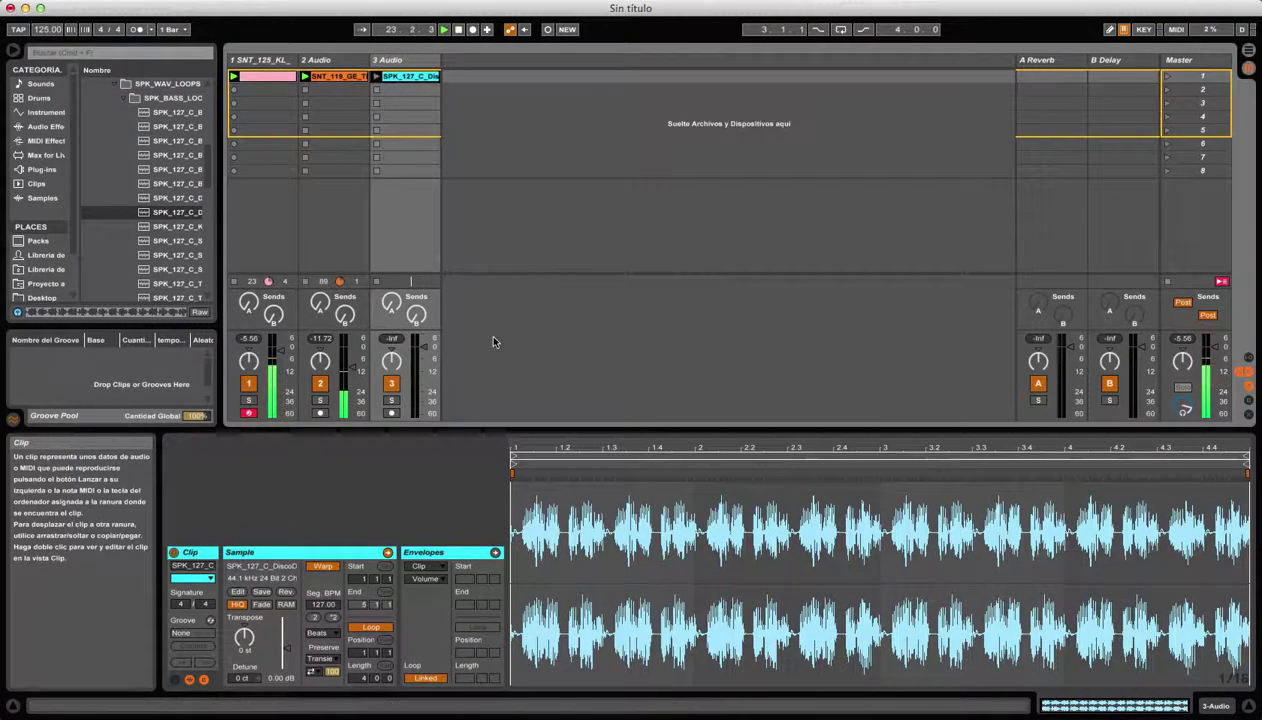
drag(513, 456, 605, 455)
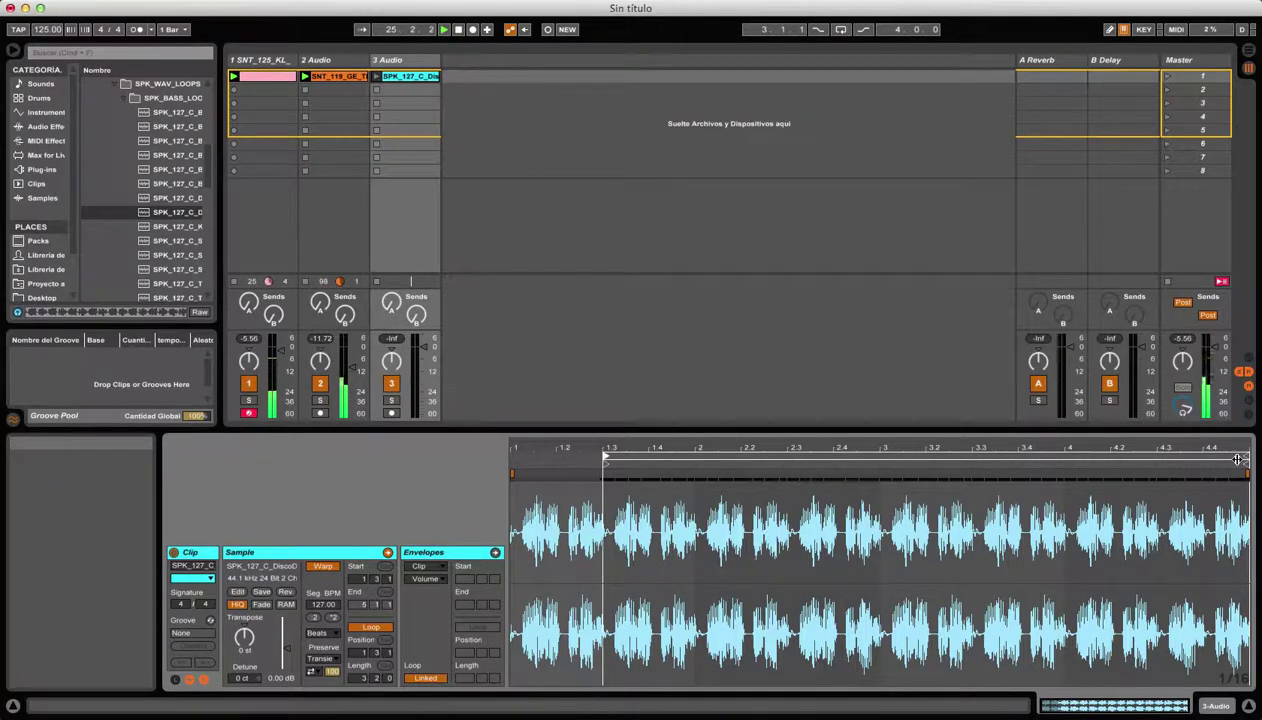
drag(1238, 459, 640, 472)
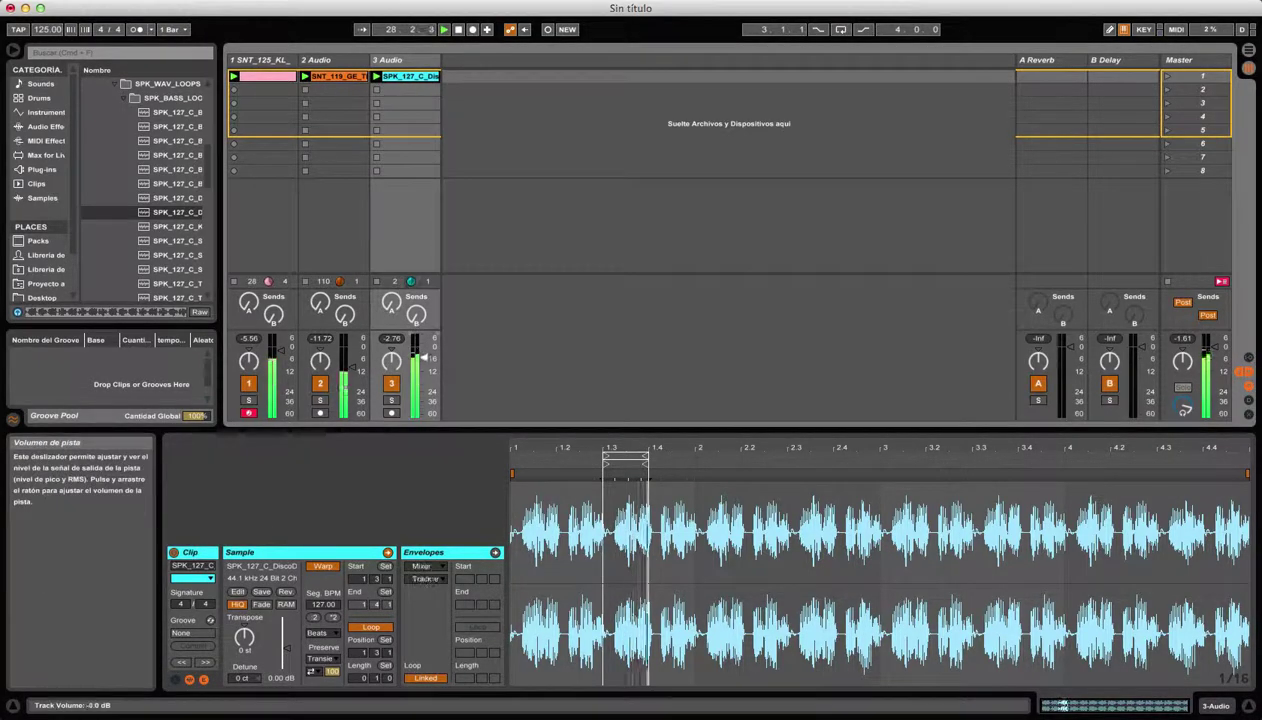
Lower the 3 Audio track's volume slightly and crop its clip's sample to the looped beat.
drag(424, 358, 424, 366)
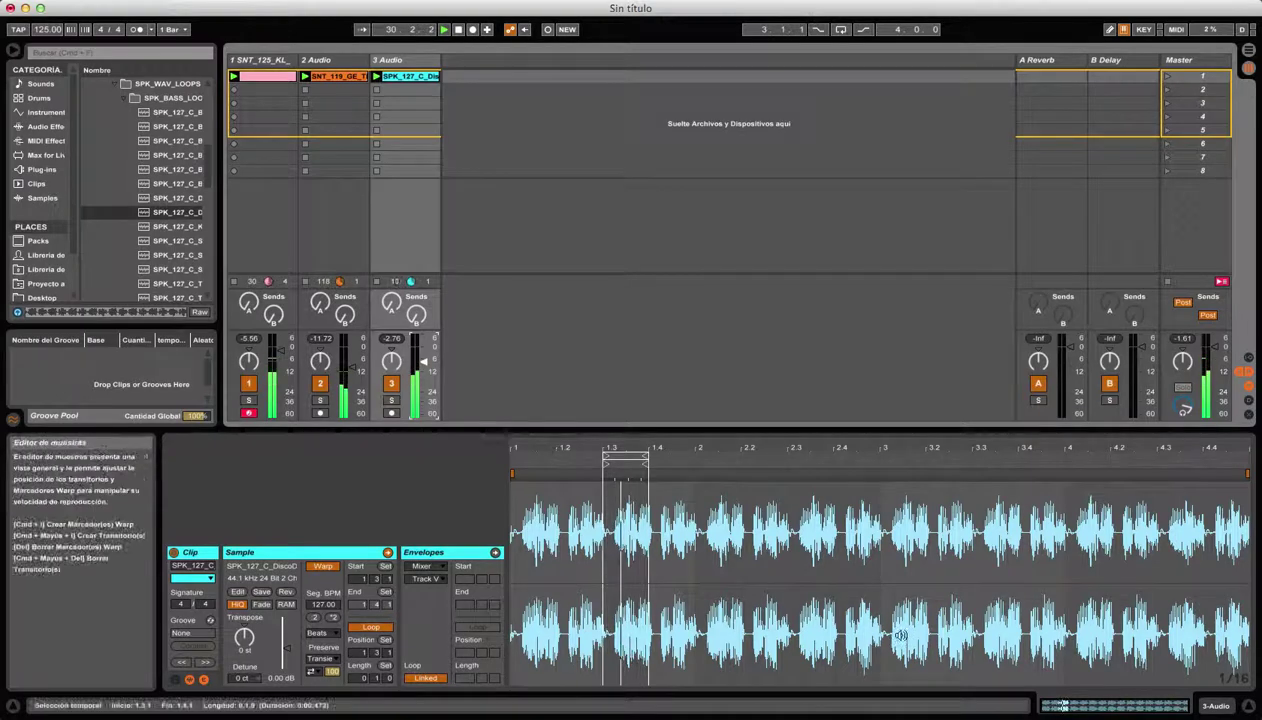
right_click(617, 507)
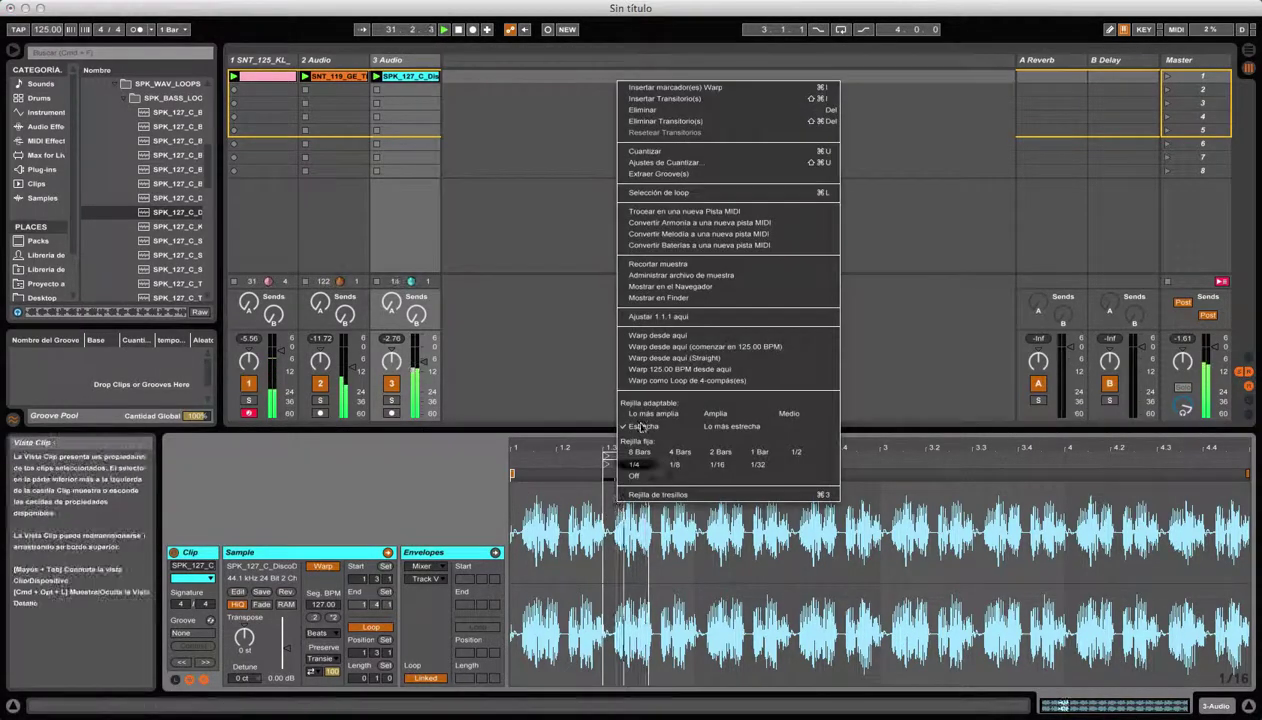
click(640, 266)
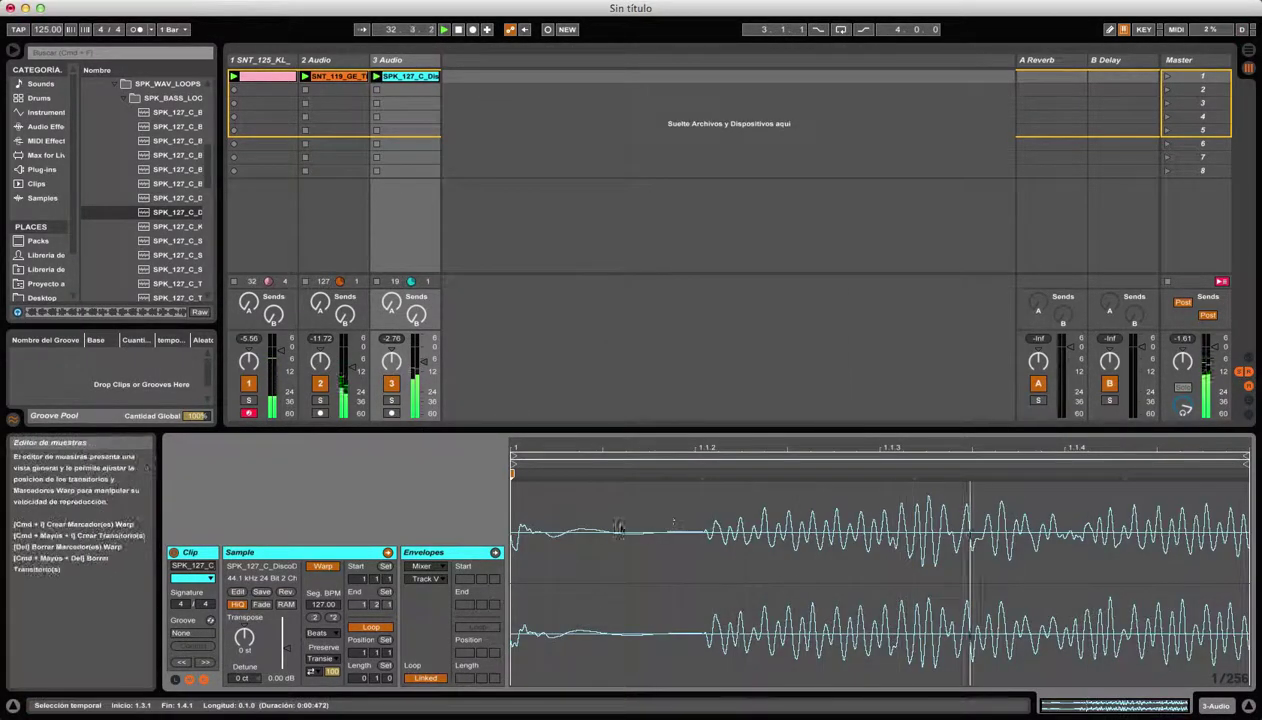
Choose the Clip Volume envelope and shape it silent until just before 1.1.2, followed by a bent ramp up to full level.
click(422, 566)
click(434, 579)
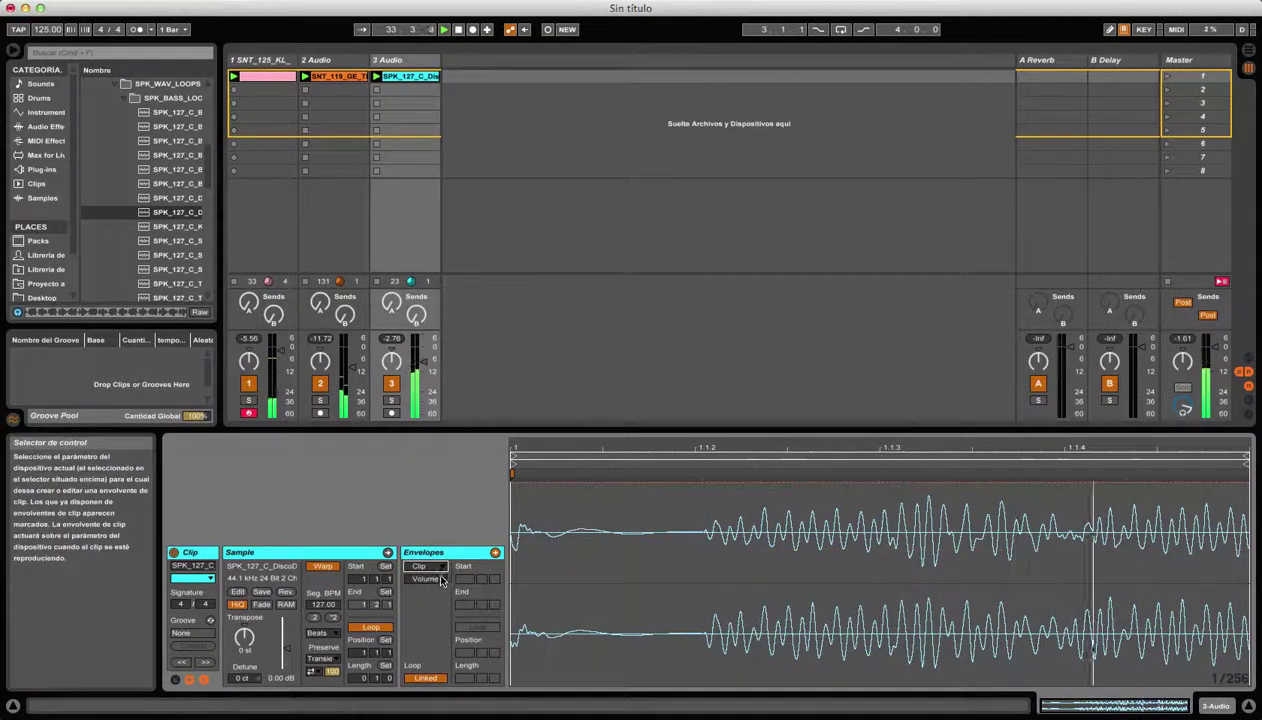
click(695, 485)
drag(688, 484, 681, 684)
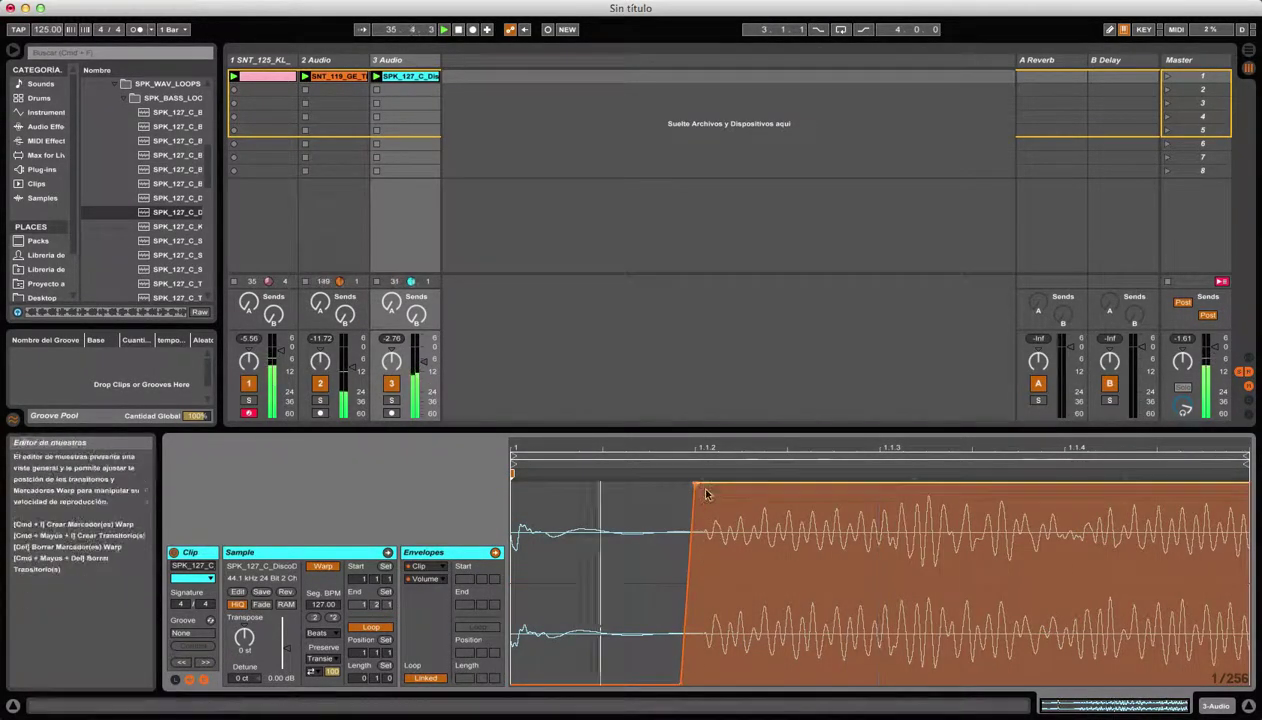
drag(697, 485, 773, 484)
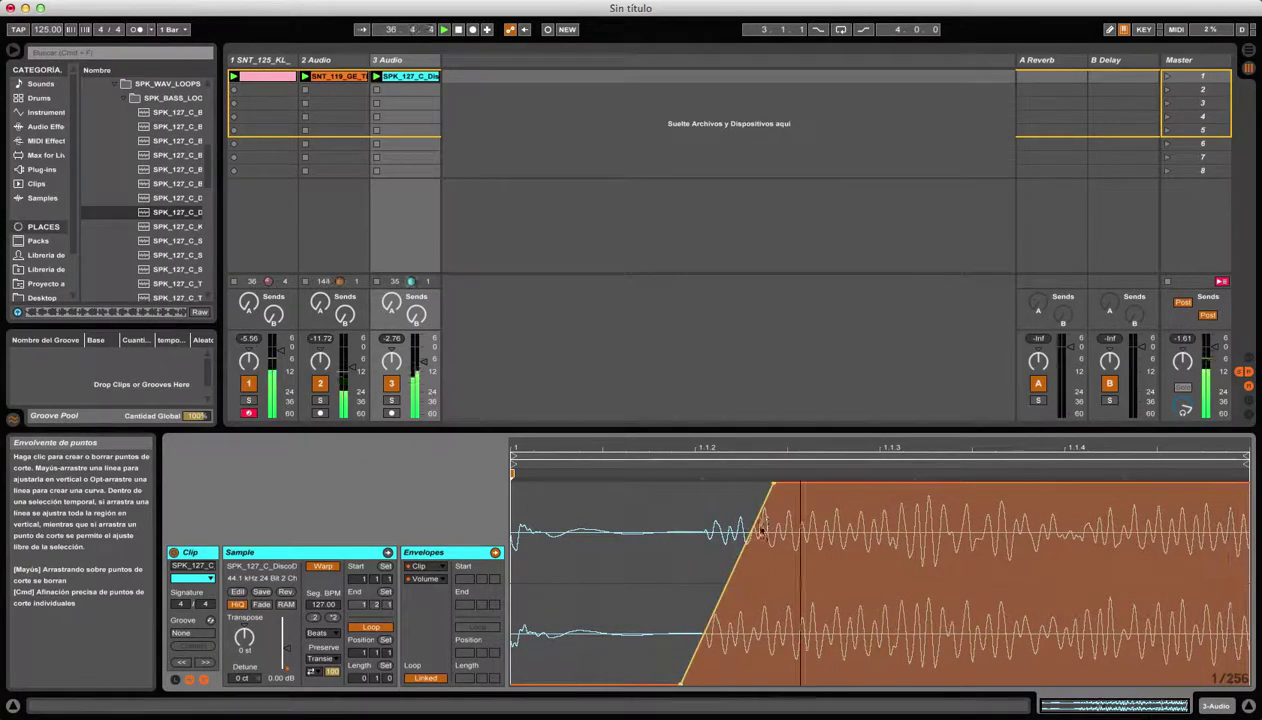
drag(738, 560, 733, 545)
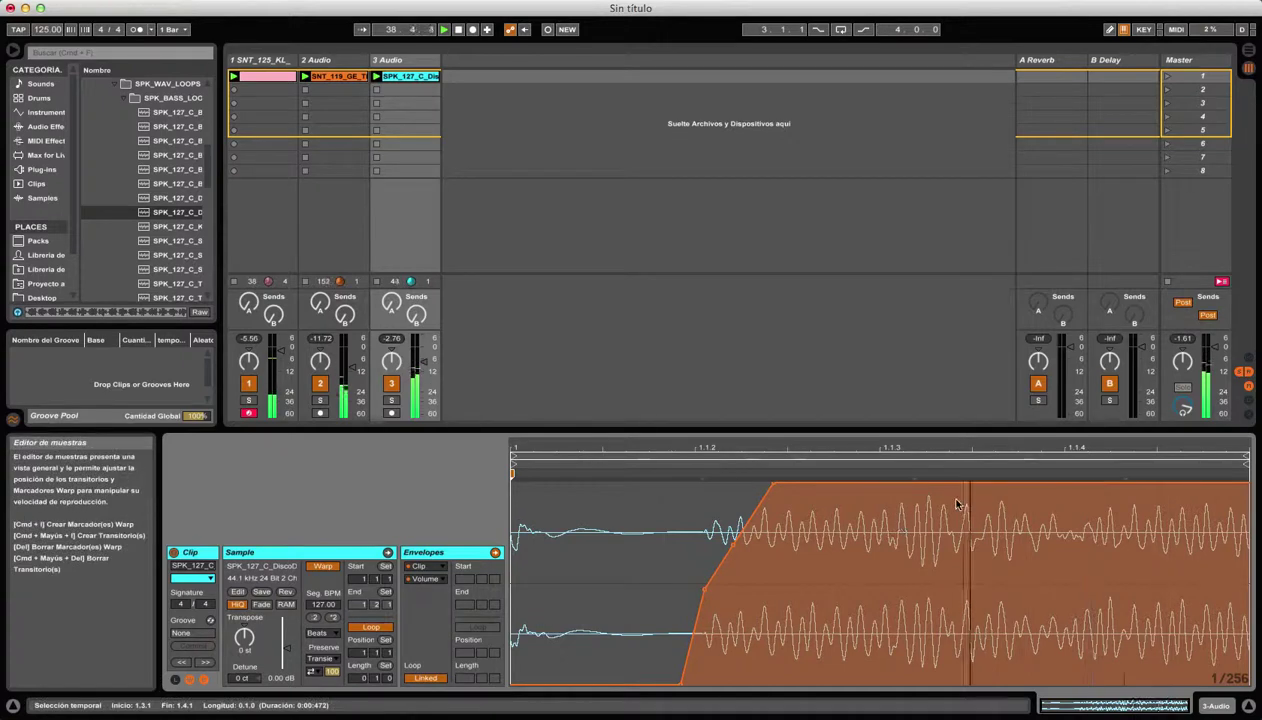
With the 3 Audio track soloed, add a fade-out at the envelope's end and a partial dip between 1.1.3 and 1.1.4.
click(391, 400)
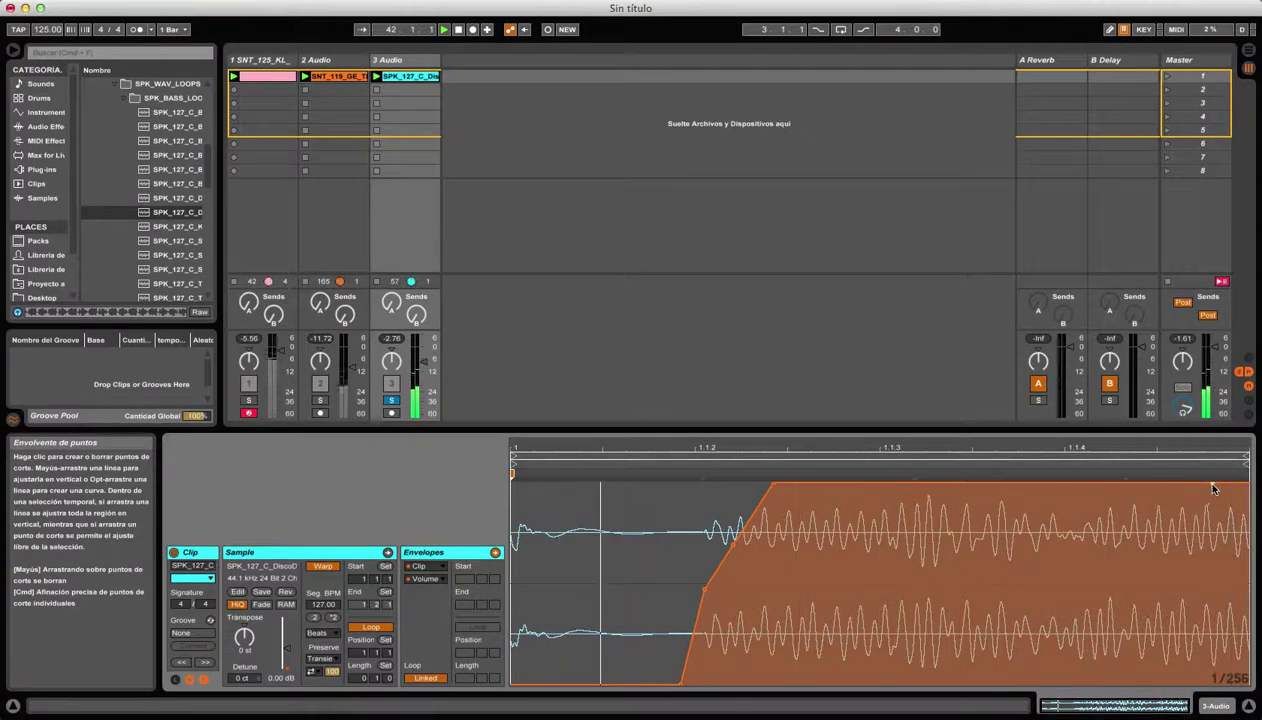
drag(1213, 485, 1230, 684)
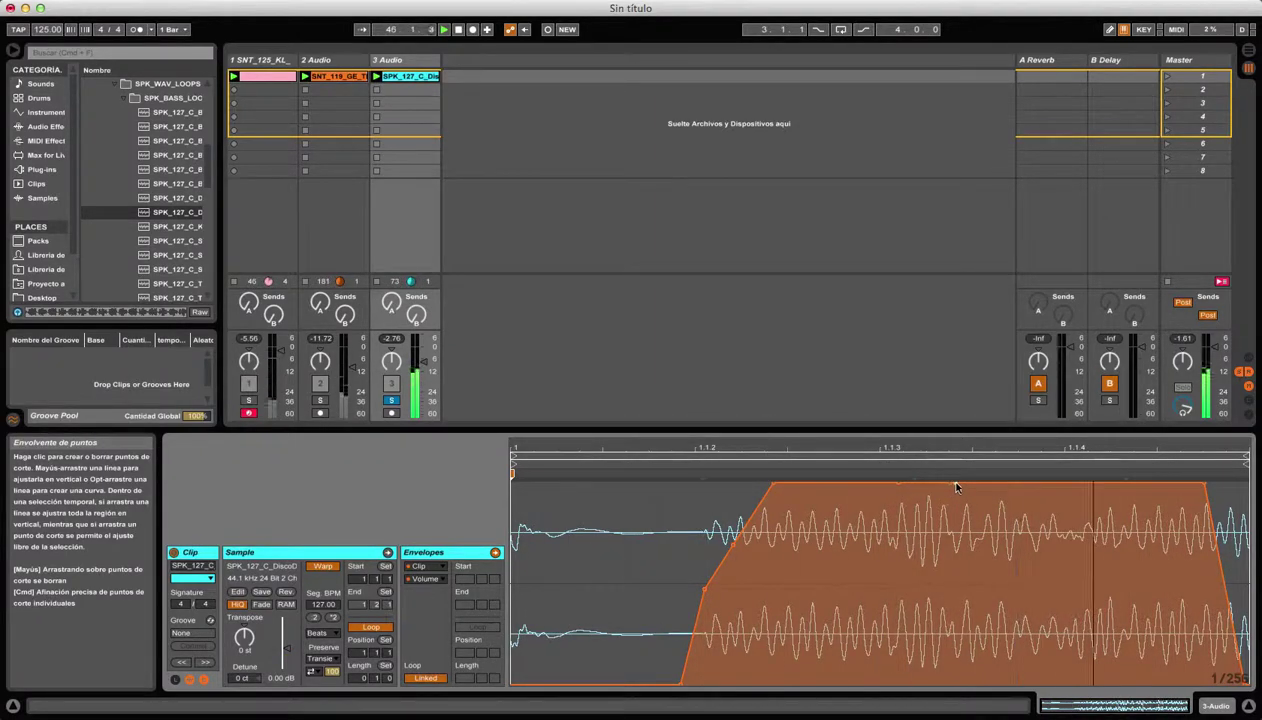
drag(964, 487, 964, 605)
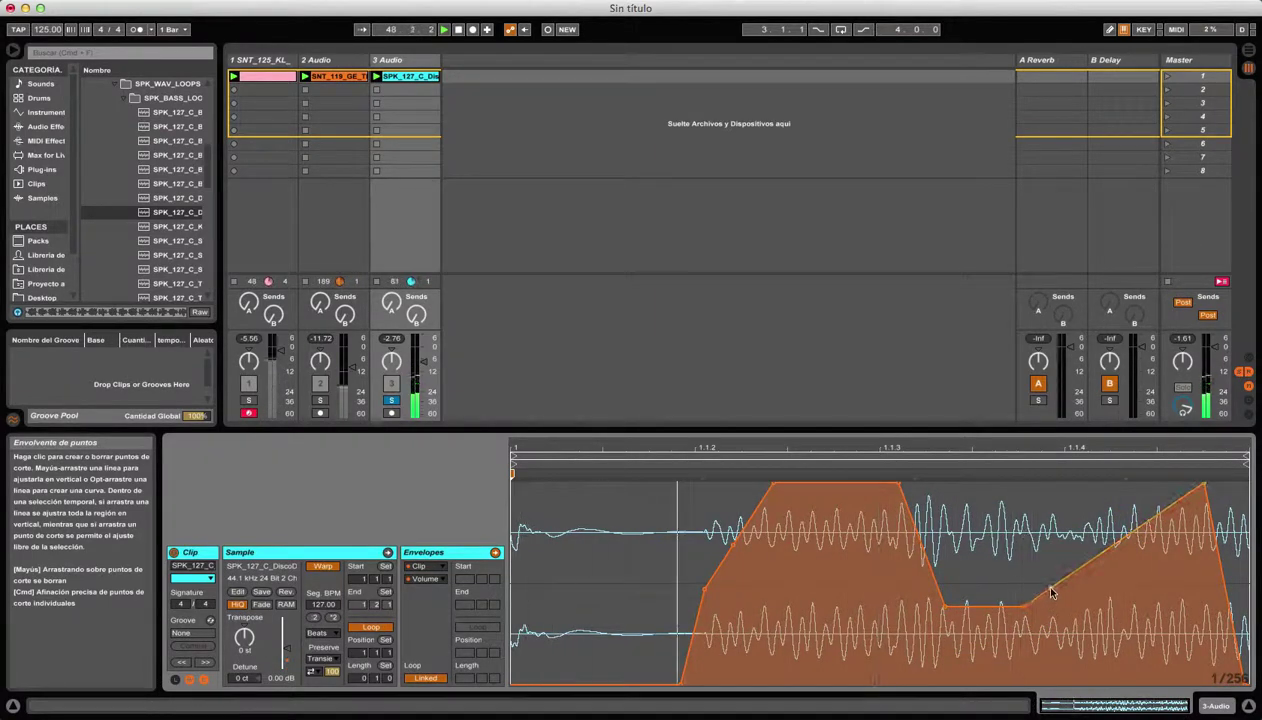
drag(1058, 582, 1058, 485)
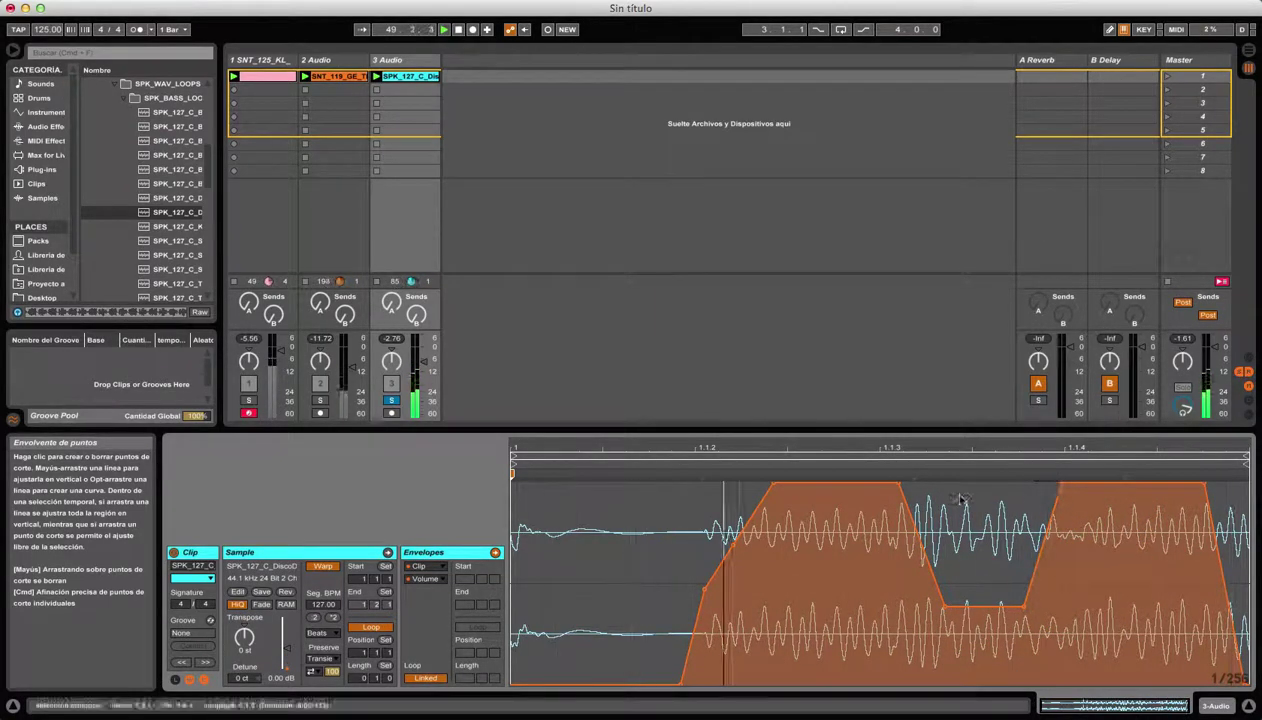
click(388, 401)
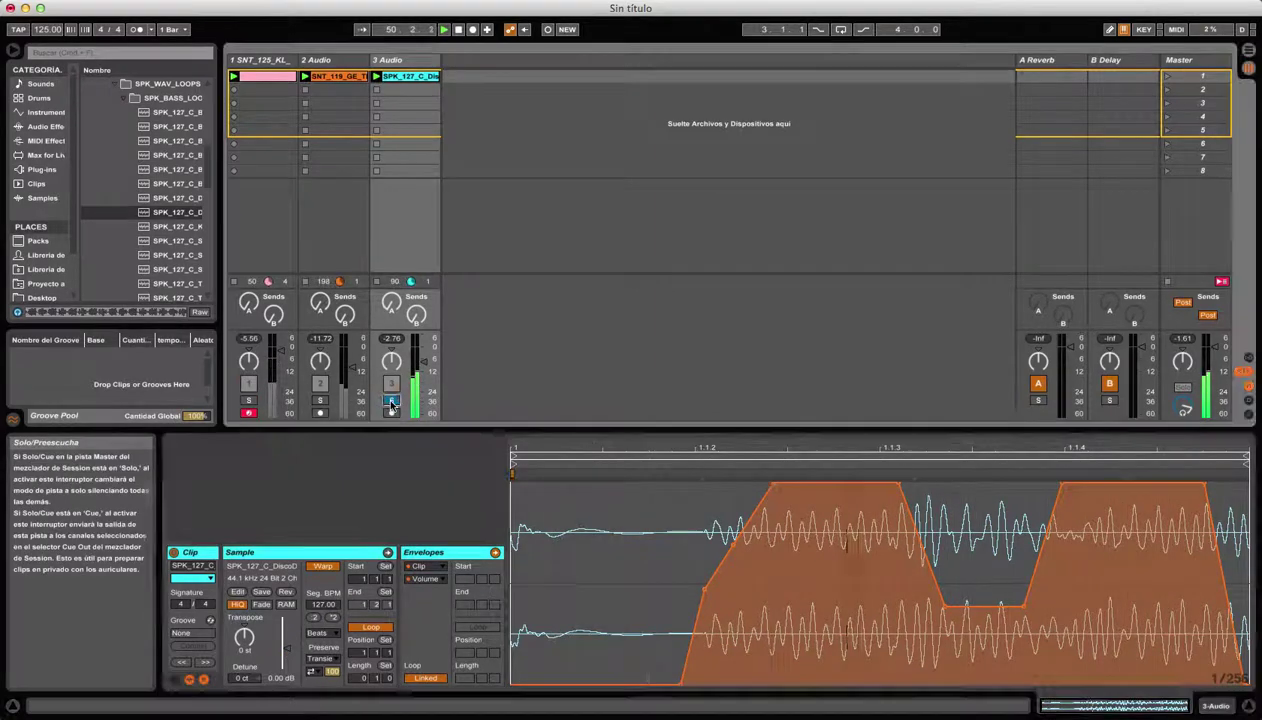
click(424, 361)
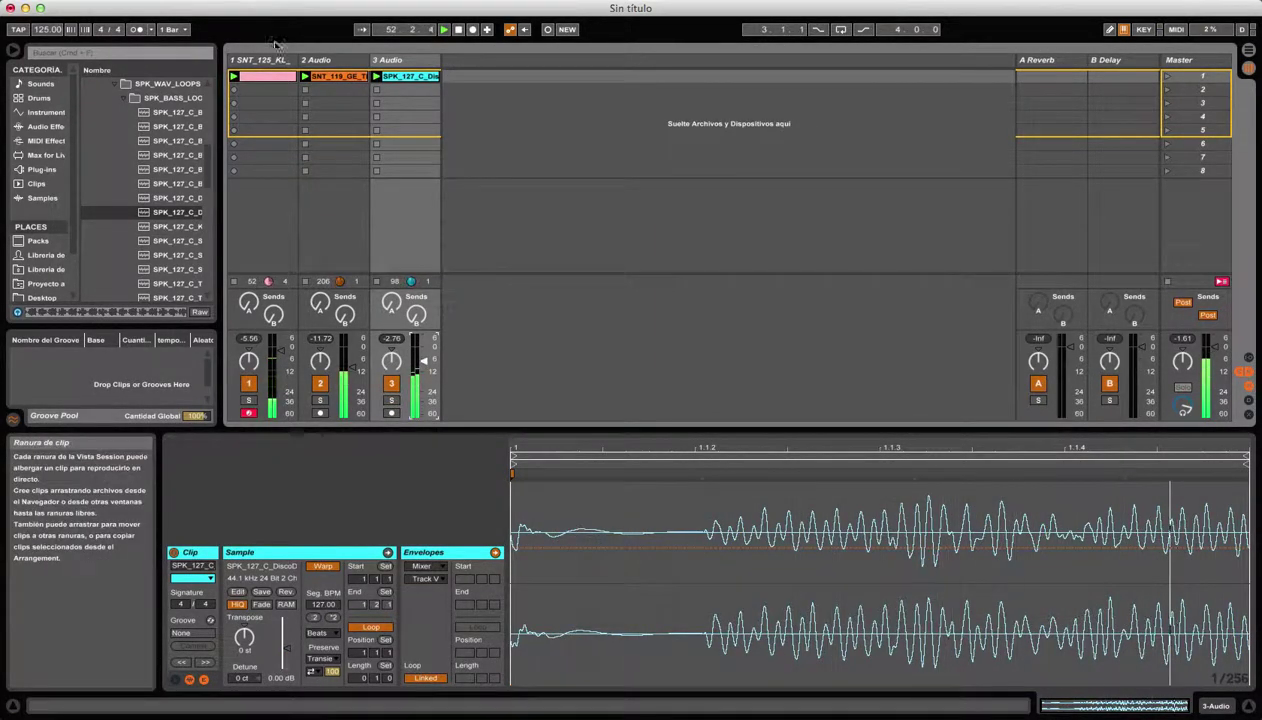
Add an Auto Filter audio effect after the sampler on the SNT_125_KL track.
click(263, 77)
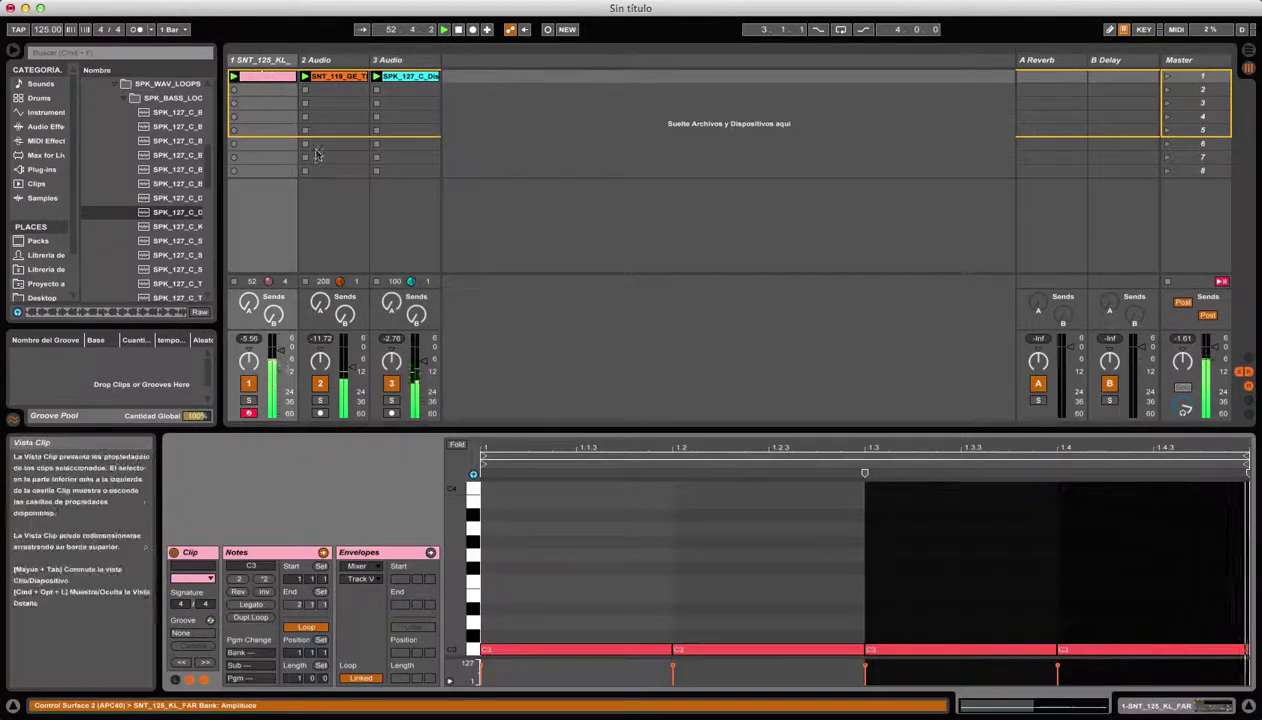
click(1150, 708)
click(55, 128)
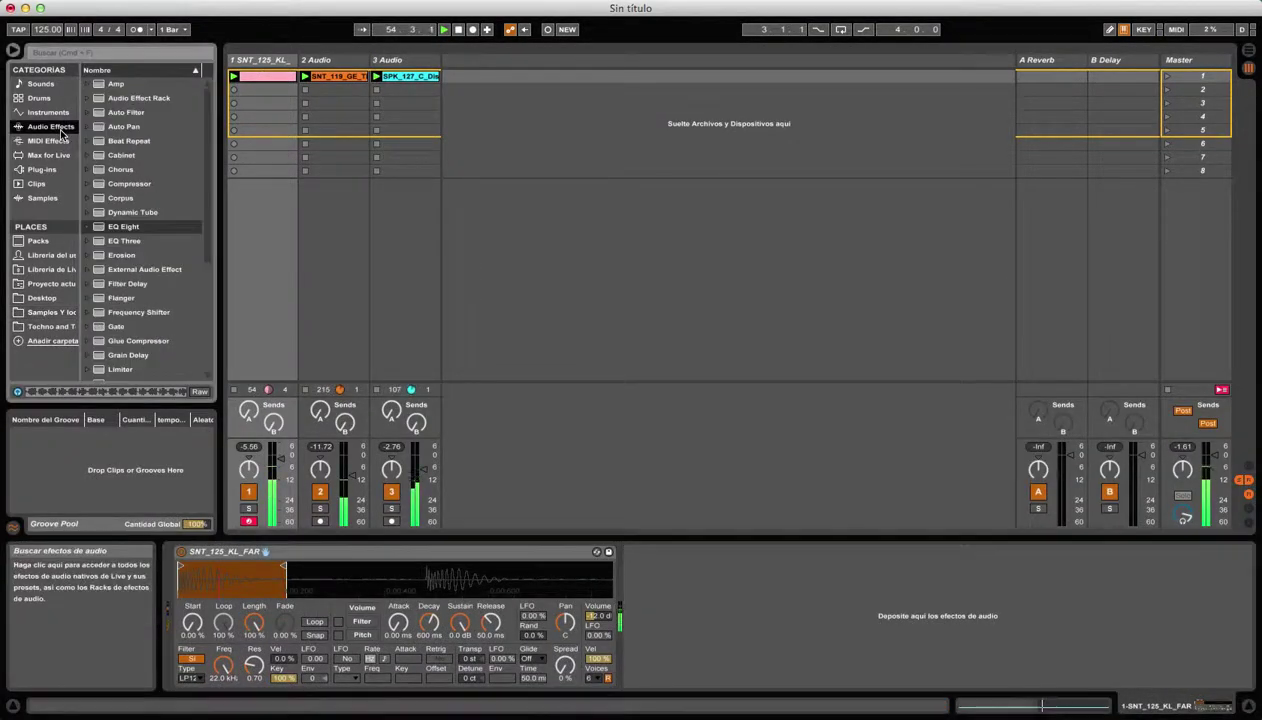
click(112, 113)
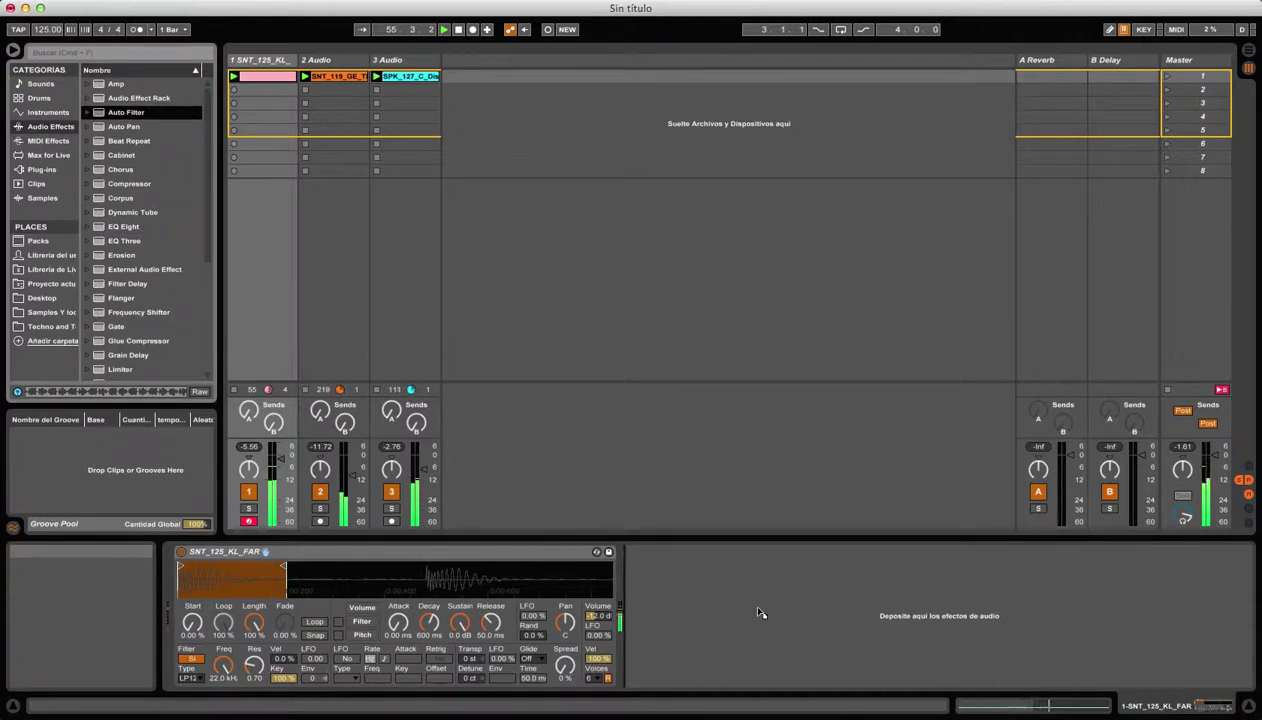
drag(759, 610, 741, 601)
Make the Auto Filter a high-pass with its cutoff at about 220 Hz and Q 0.44, and bypass the device.
click(695, 639)
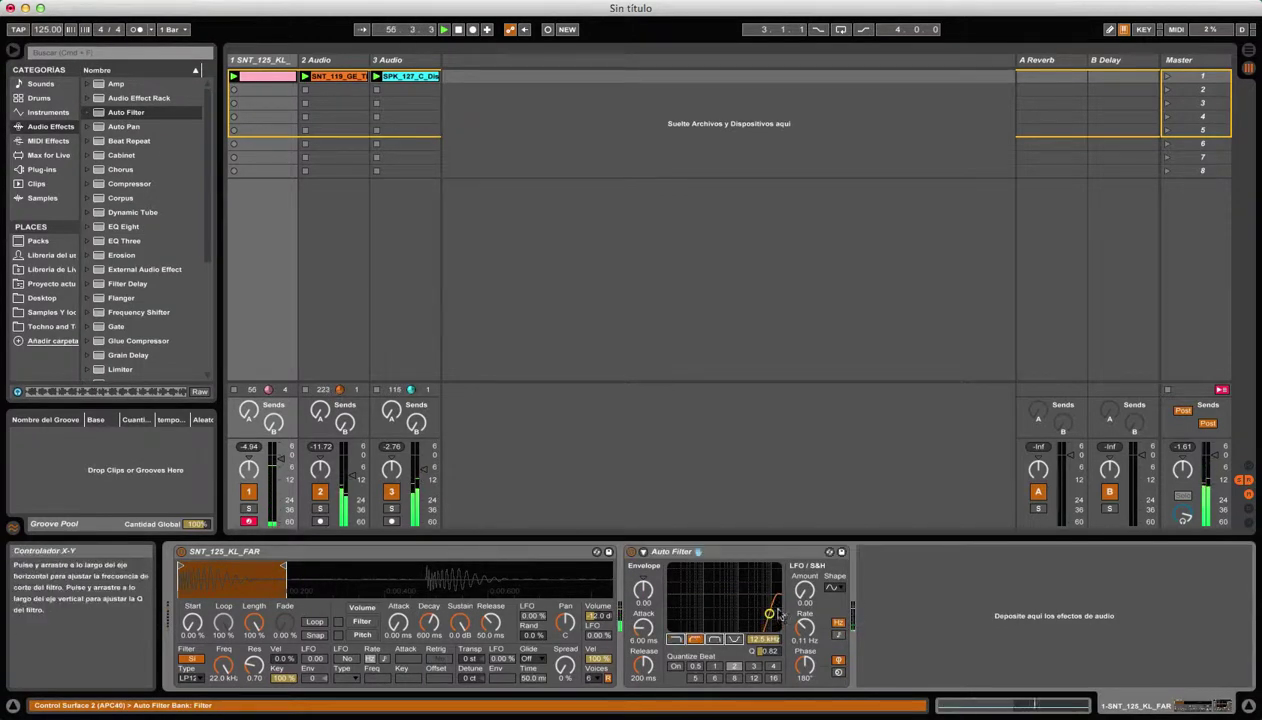
drag(721, 622, 709, 622)
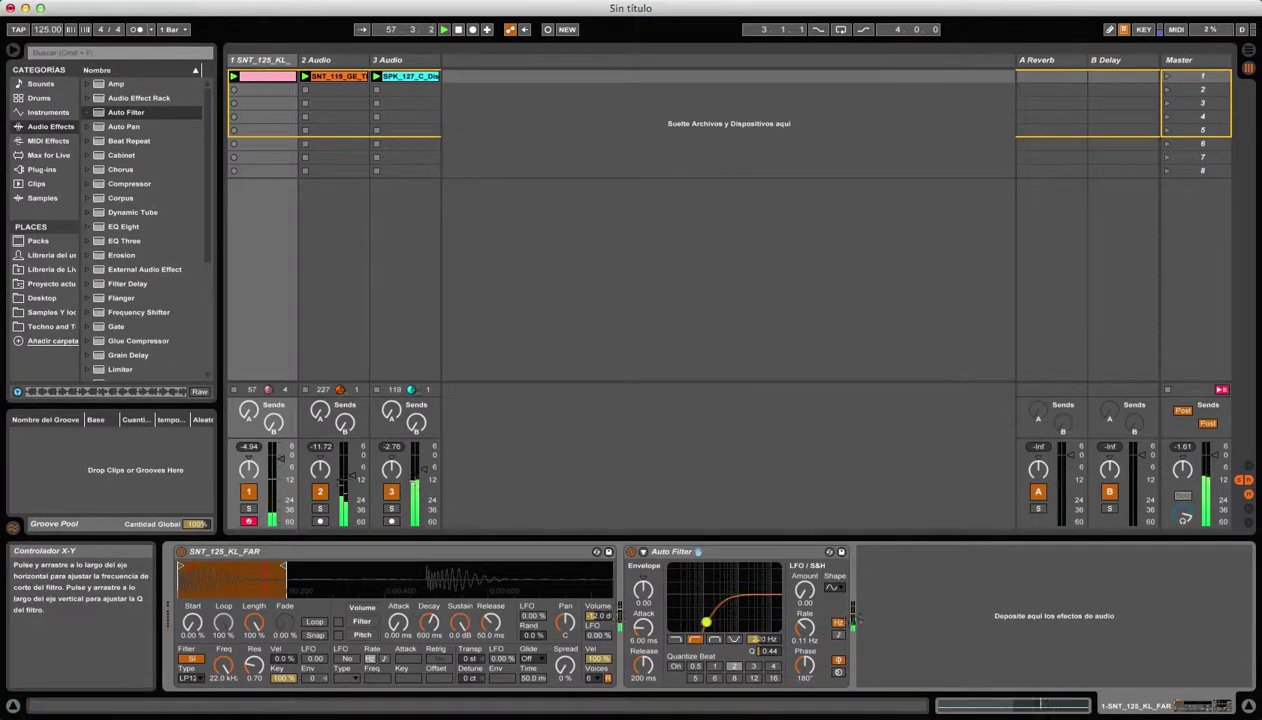
click(631, 552)
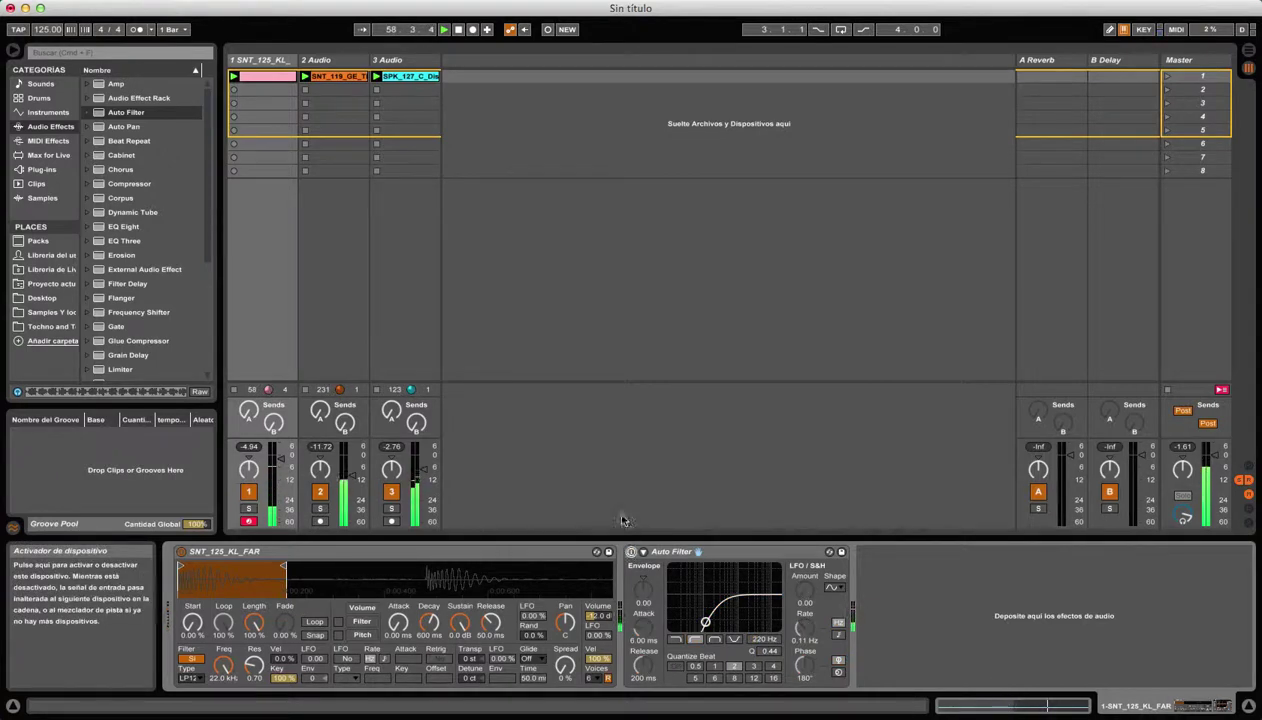
Load the SPK_127_C_Slidey loop from the sample folder onto a new audio track and set its volume to about -5 dB.
click(53, 326)
click(53, 314)
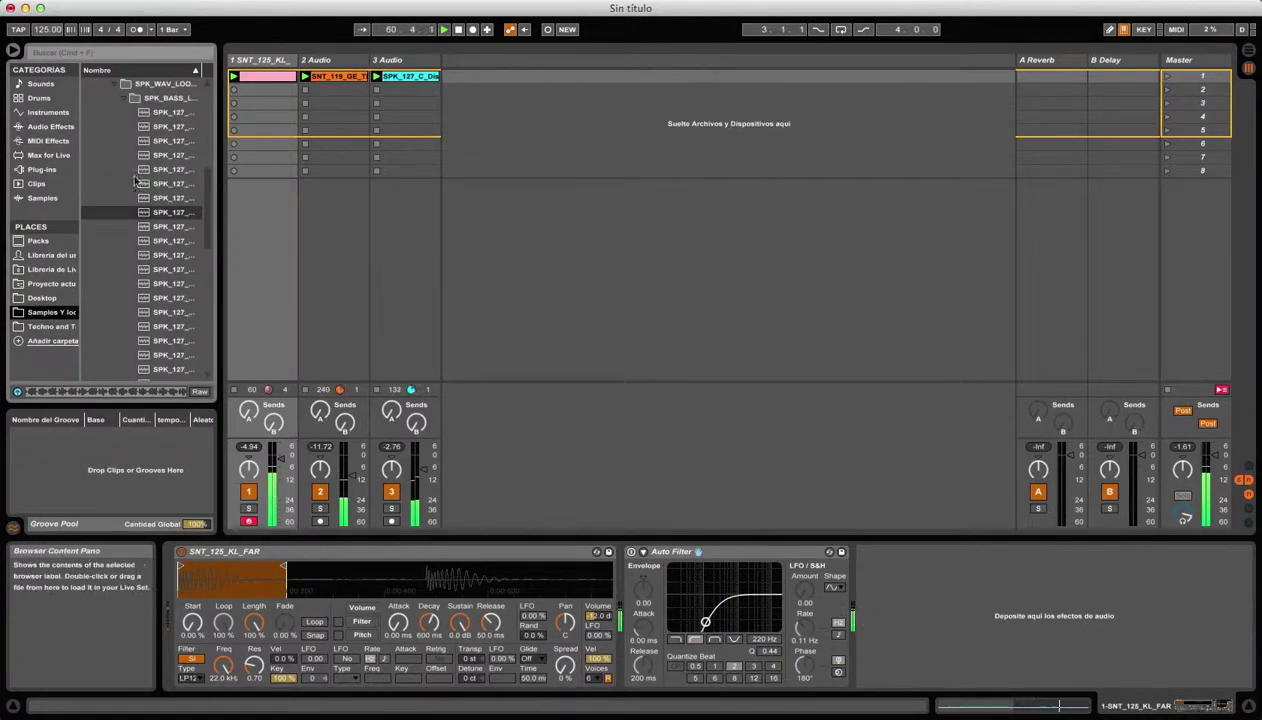
click(150, 271)
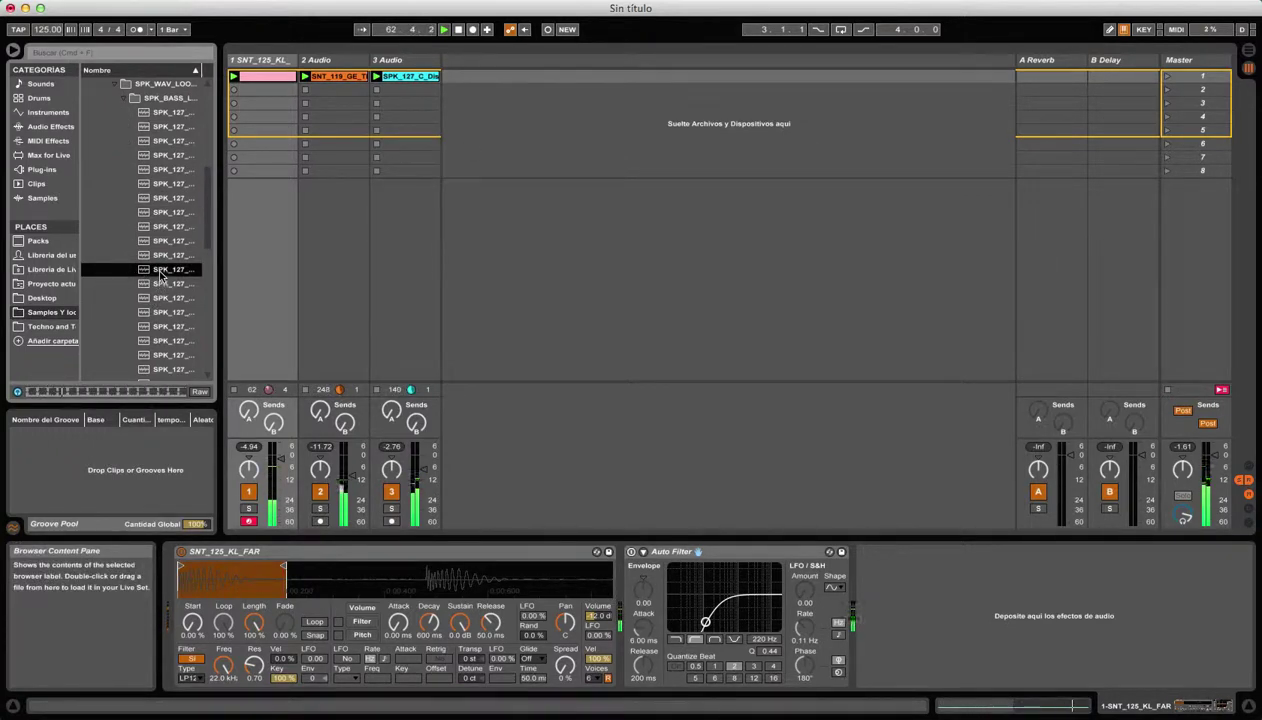
drag(437, 154, 486, 82)
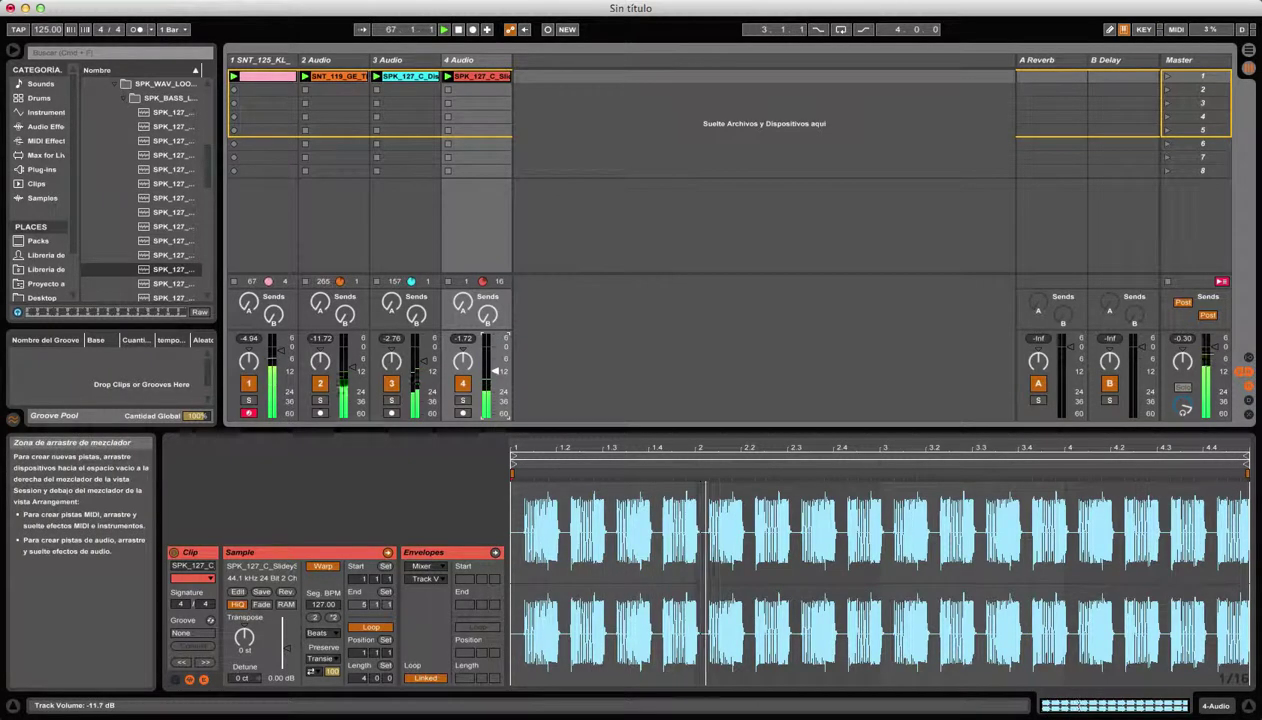
drag(495, 371, 495, 360)
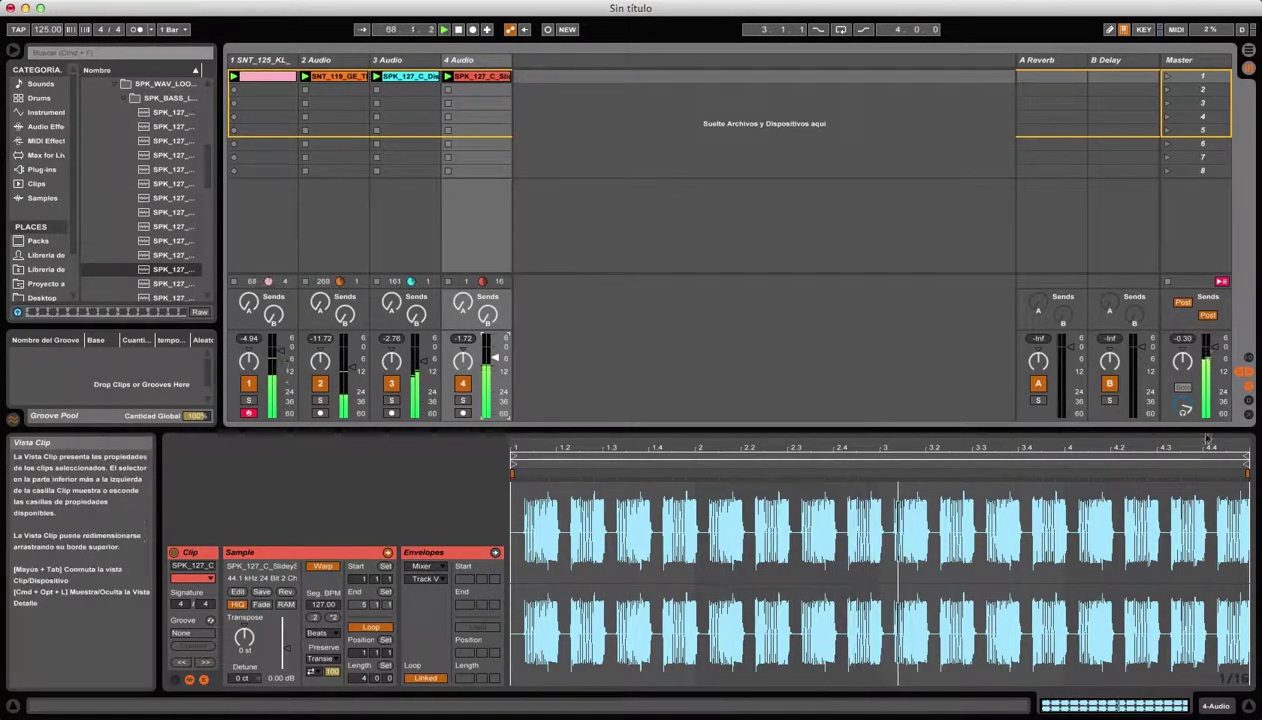
Shorten the 4 Audio clip's loop to the two beats from 1.1 to 1.3 and crop the sample to it.
drag(1246, 456, 606, 456)
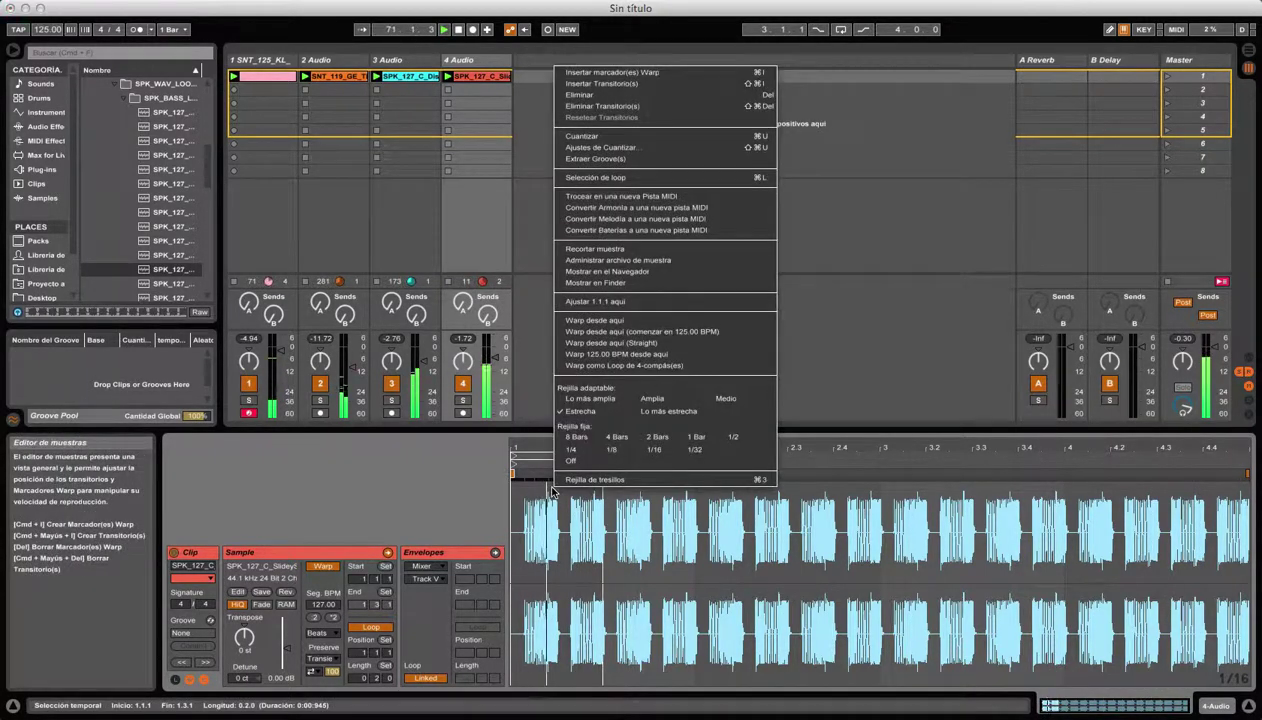
right_click(555, 488)
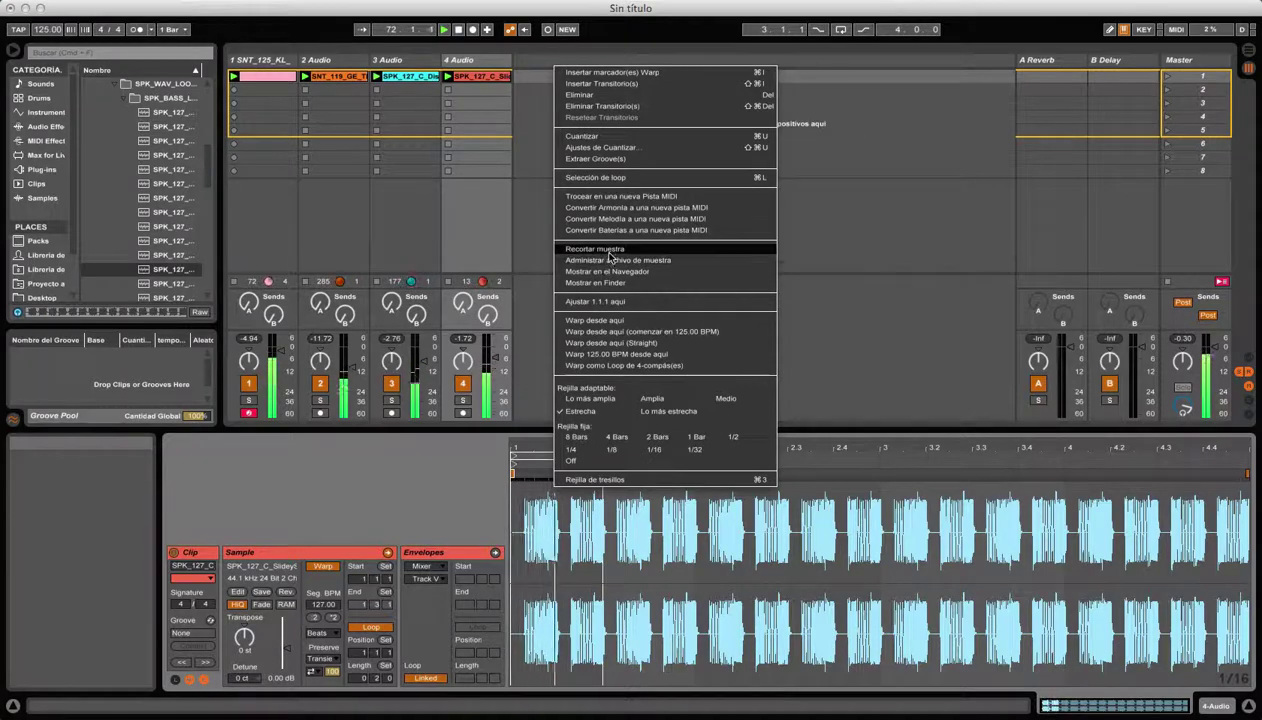
click(595, 248)
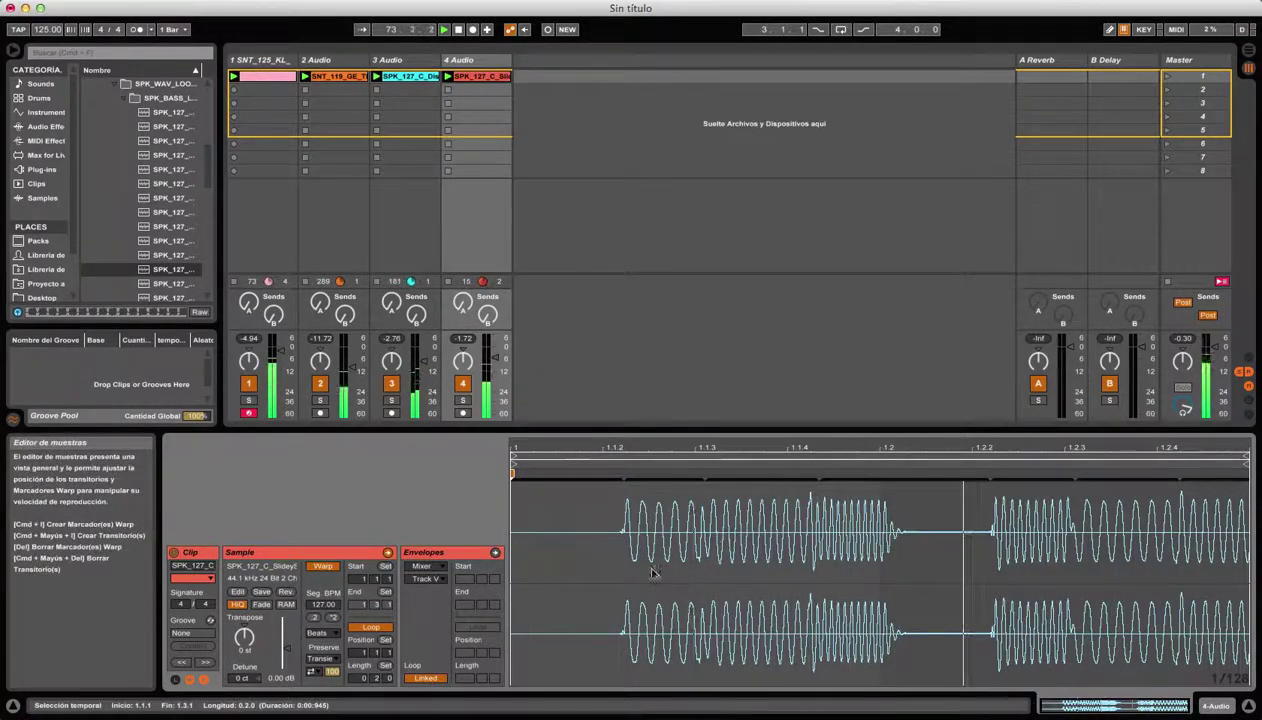
Shape the 4 Audio clip's Clip Volume envelope to full level only from just before 1.1.4 to about 1.2.3, silent elsewhere.
click(422, 566)
click(430, 581)
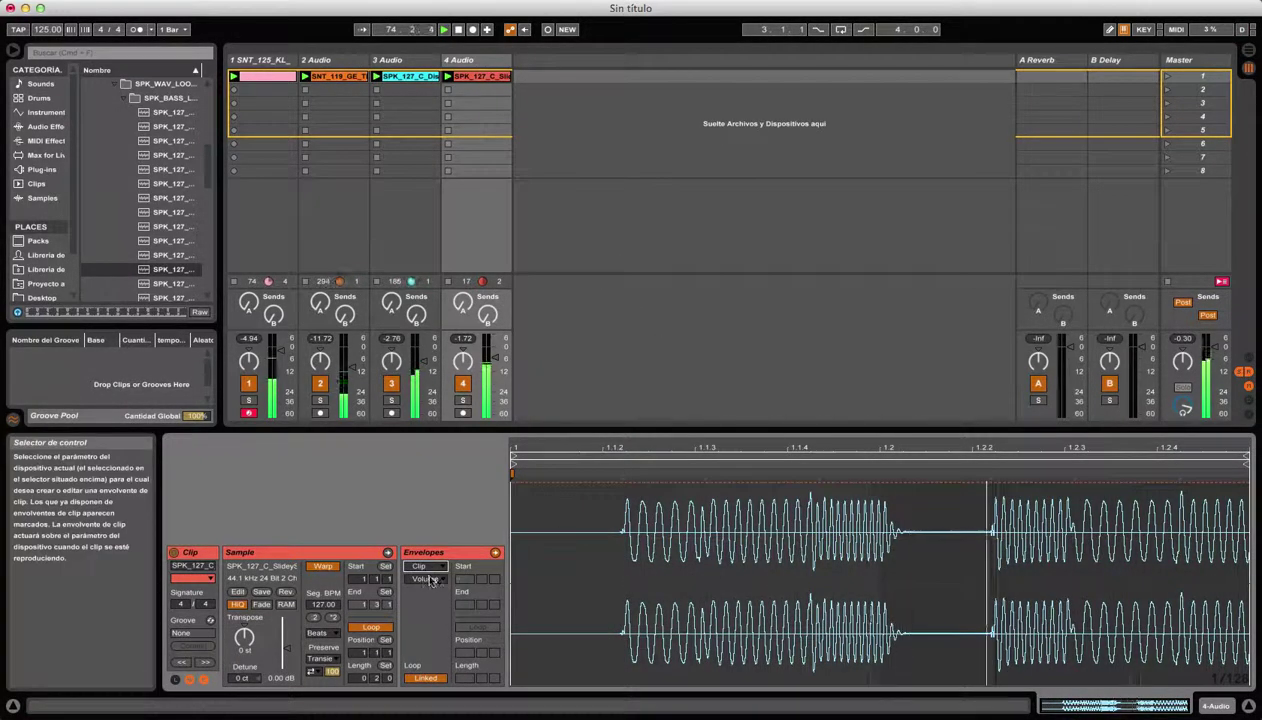
click(790, 488)
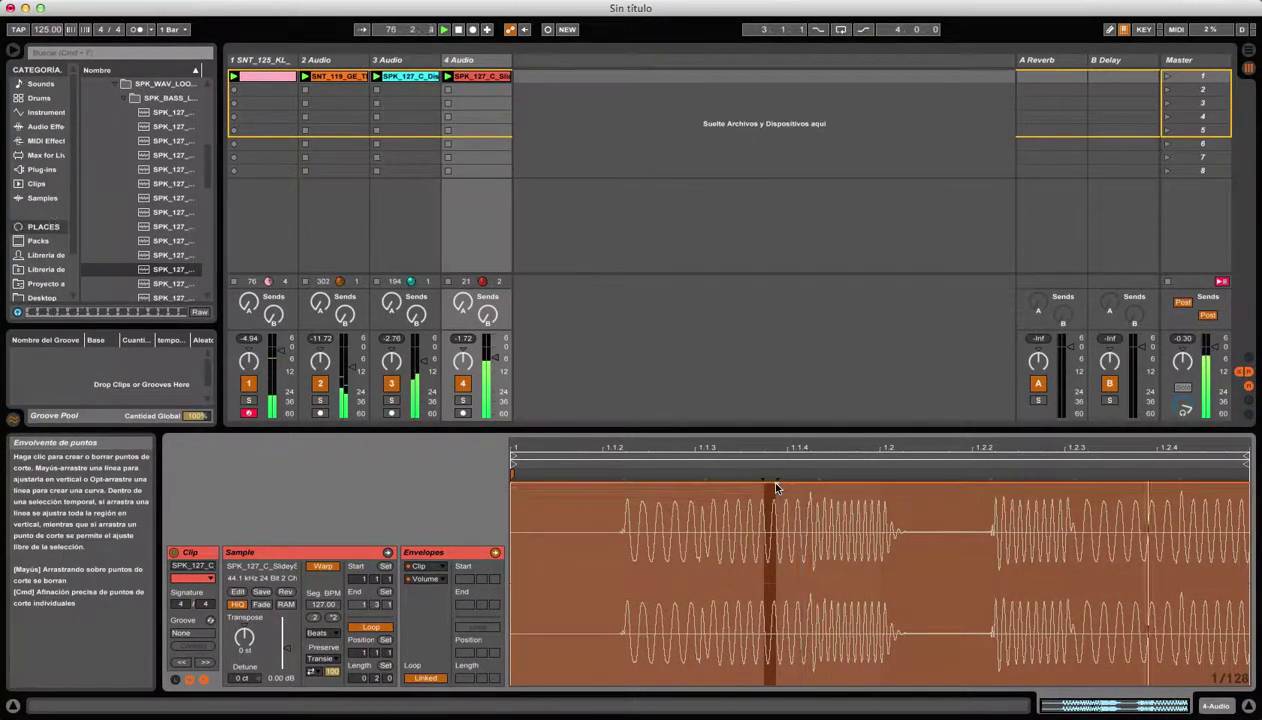
drag(776, 486, 769, 684)
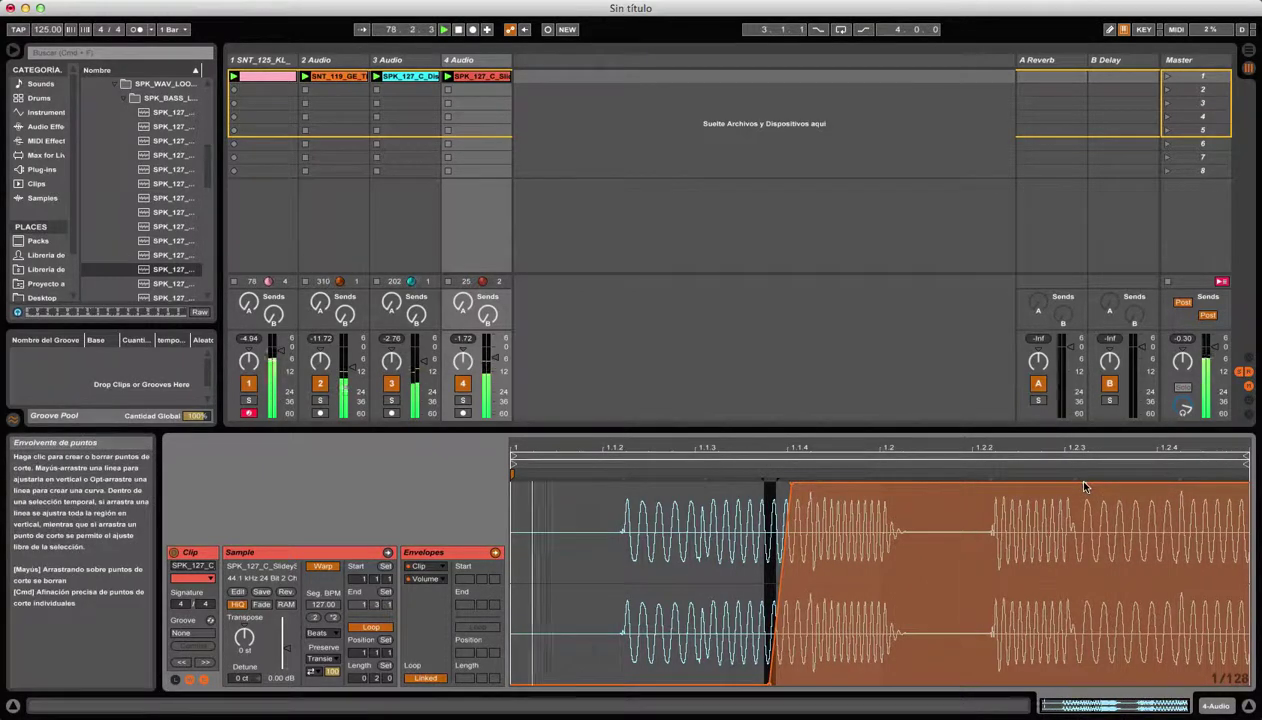
drag(1090, 485, 1088, 682)
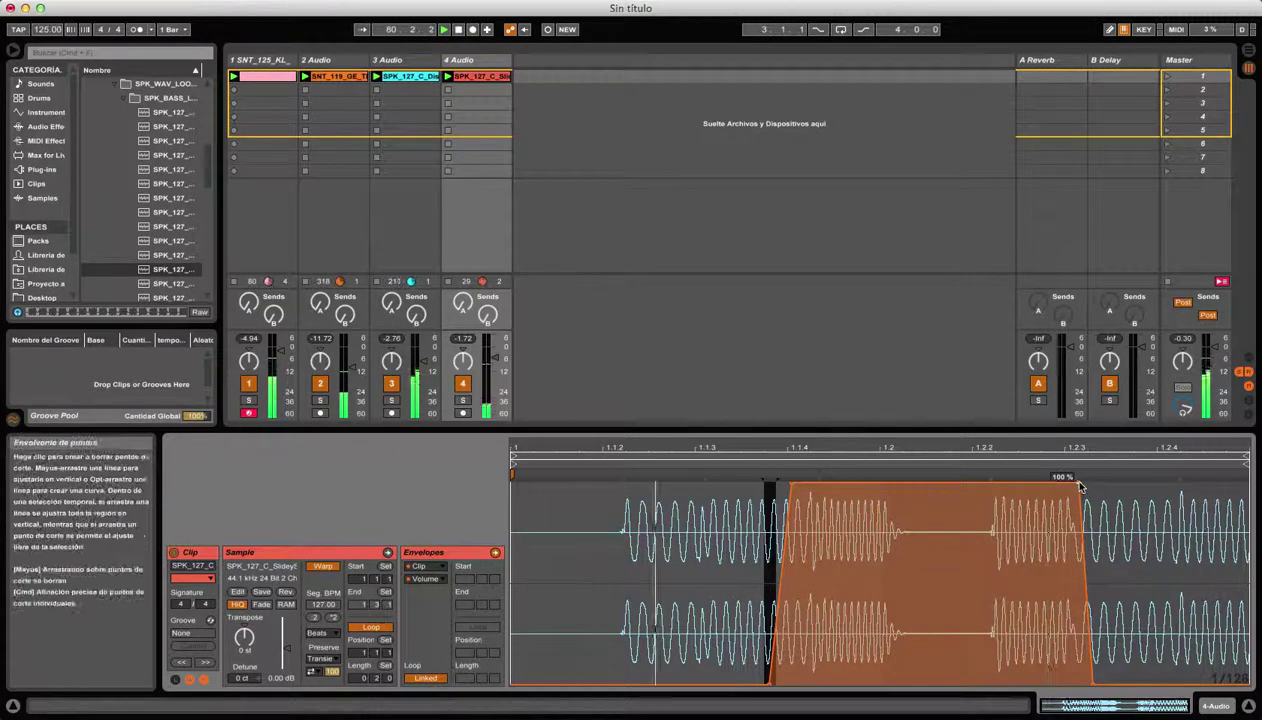
drag(1080, 485, 1066, 486)
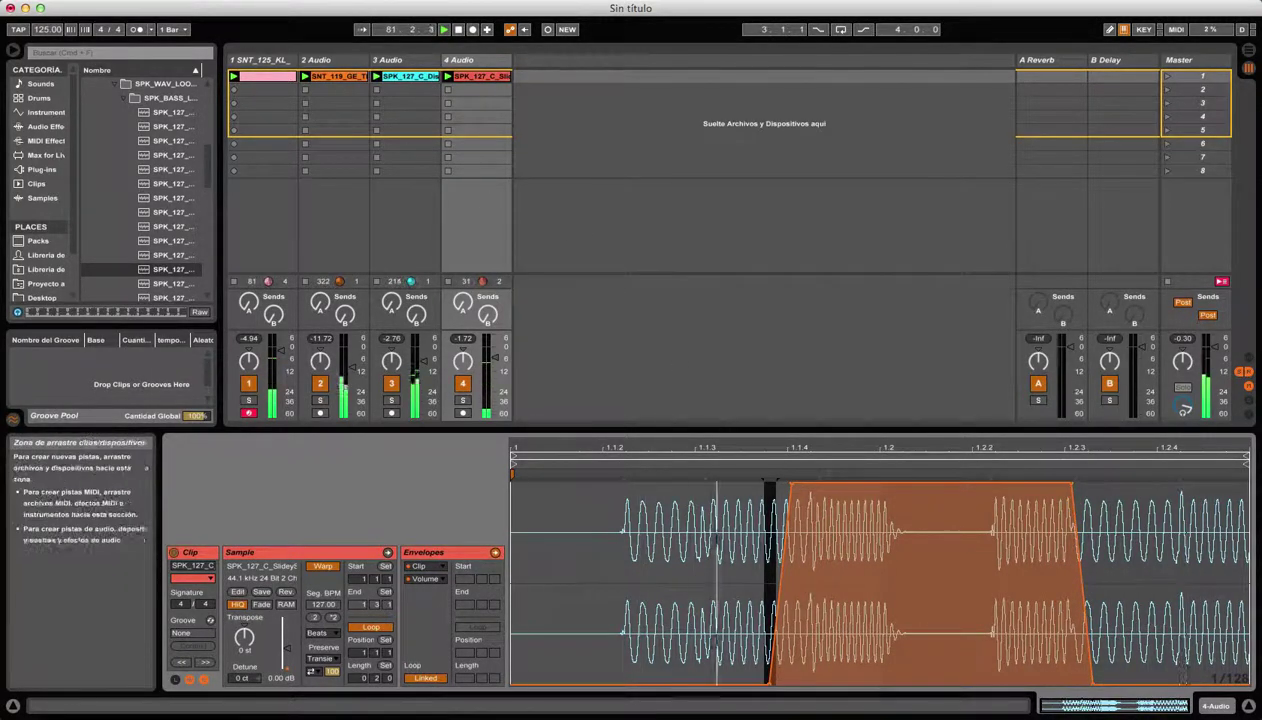
Reactivate the SNT_125_KL track's Auto Filter and solo the track, with the mixer enlarged to show numeric volumes.
click(262, 76)
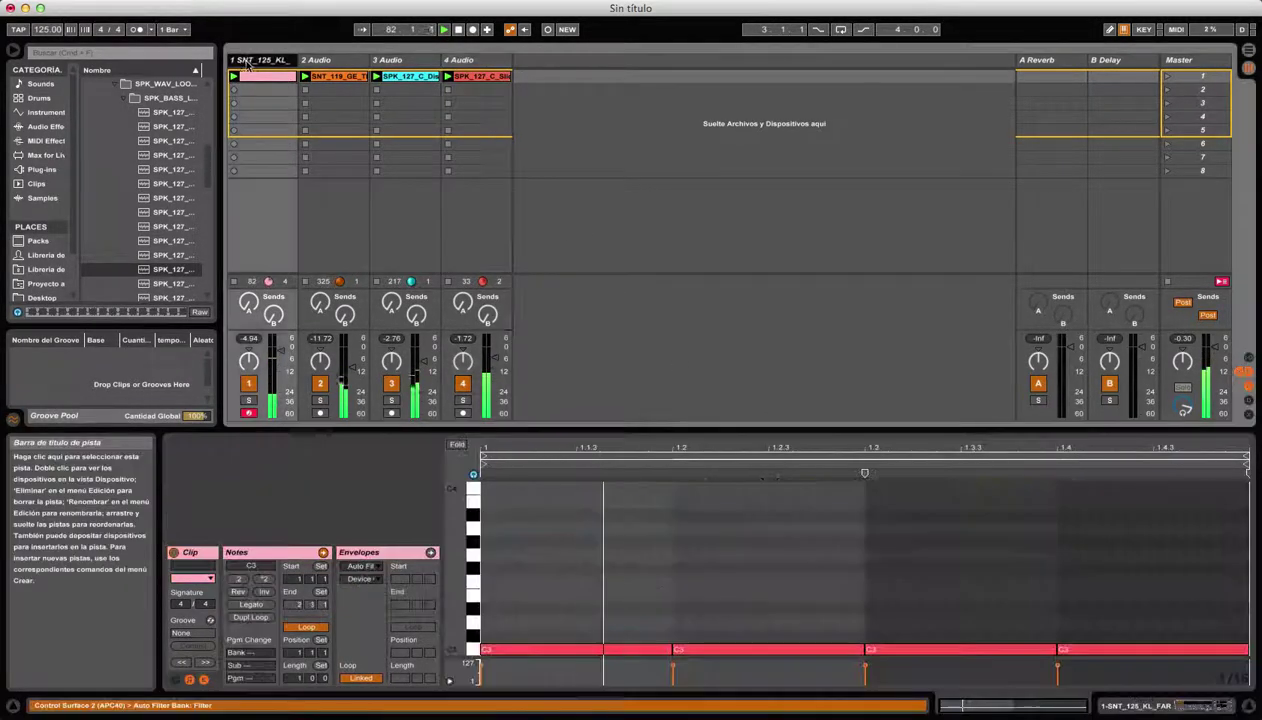
click(1155, 707)
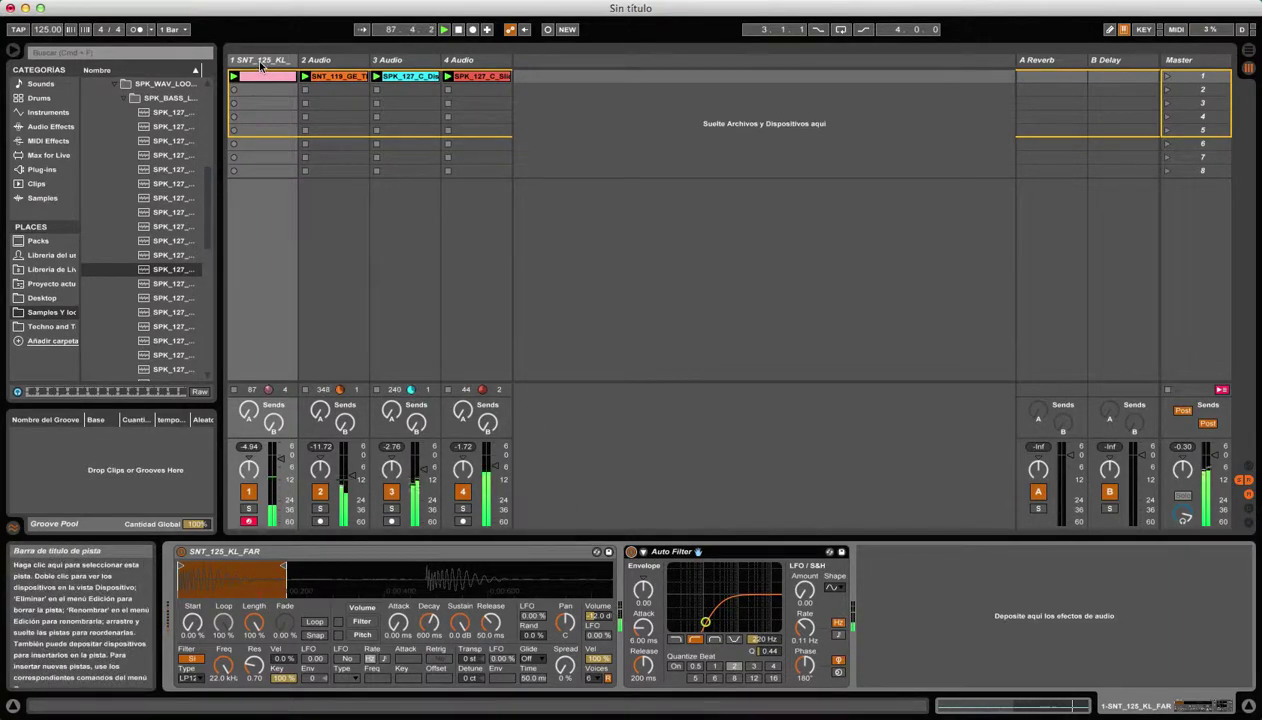
click(249, 509)
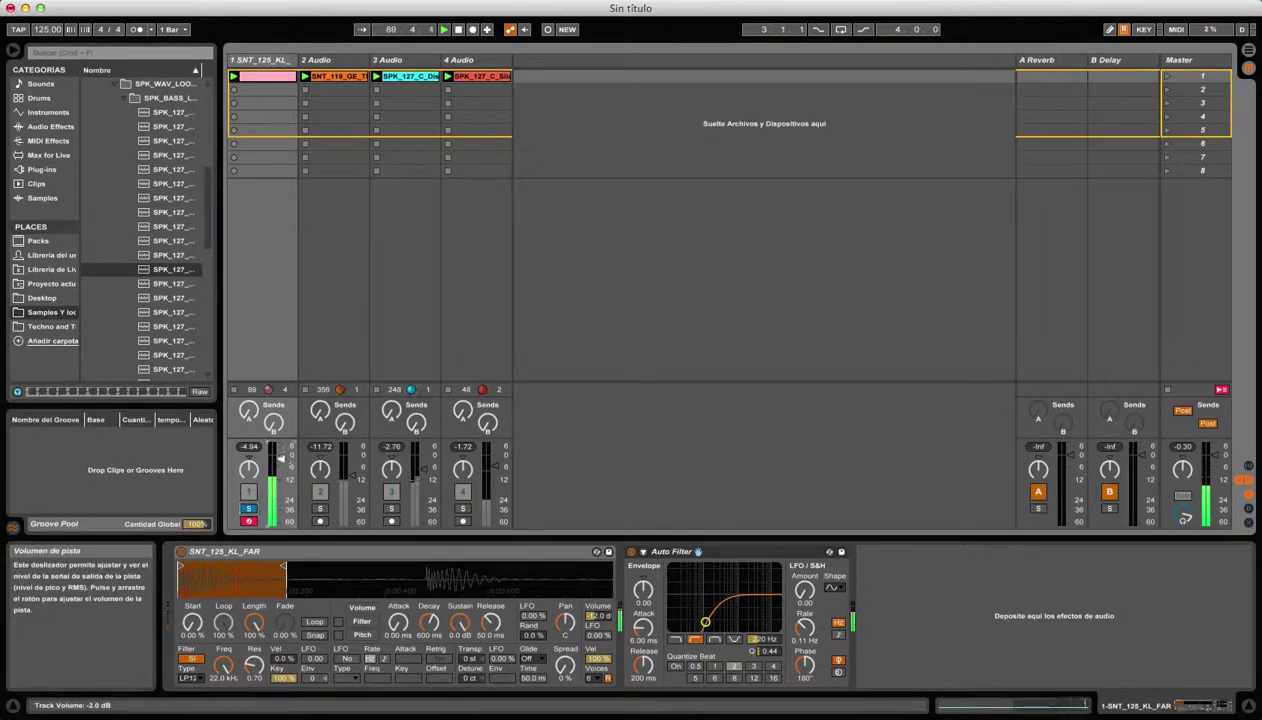
drag(288, 439, 290, 398)
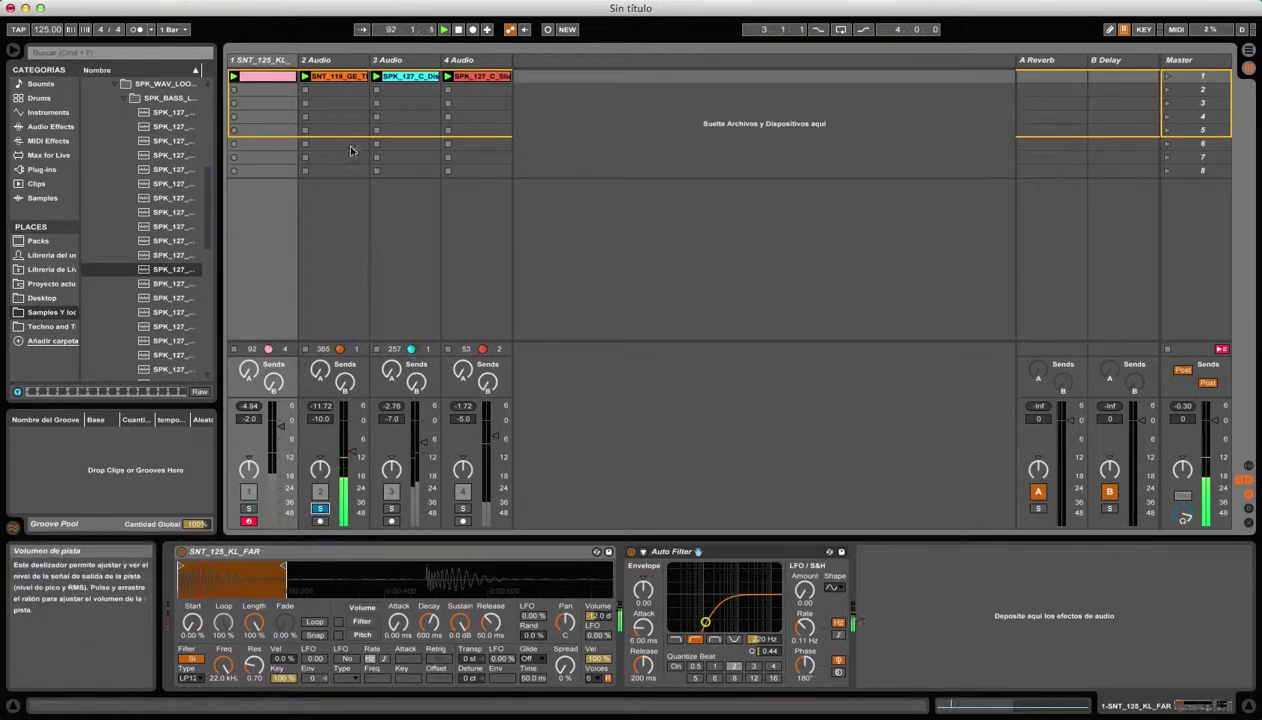
With the 2 Audio track soloed, add a short fade to silence at the end of its clip's volume envelope.
double_click(336, 77)
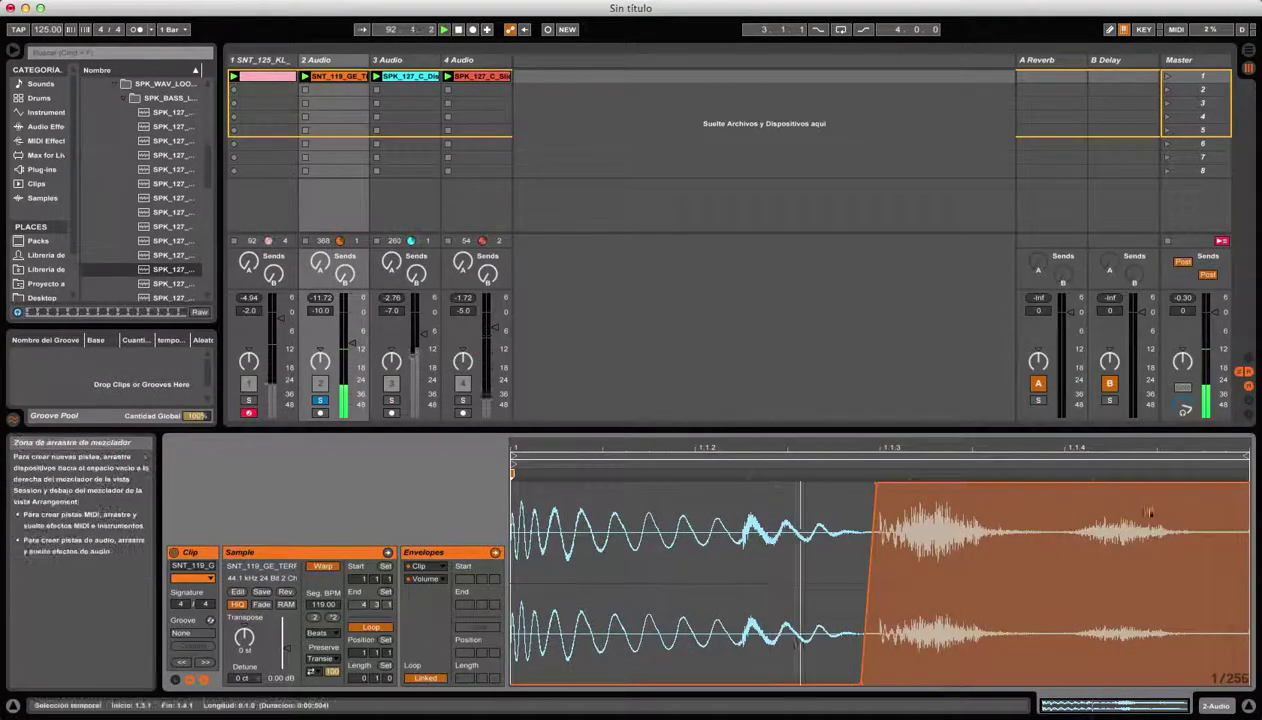
click(1220, 487)
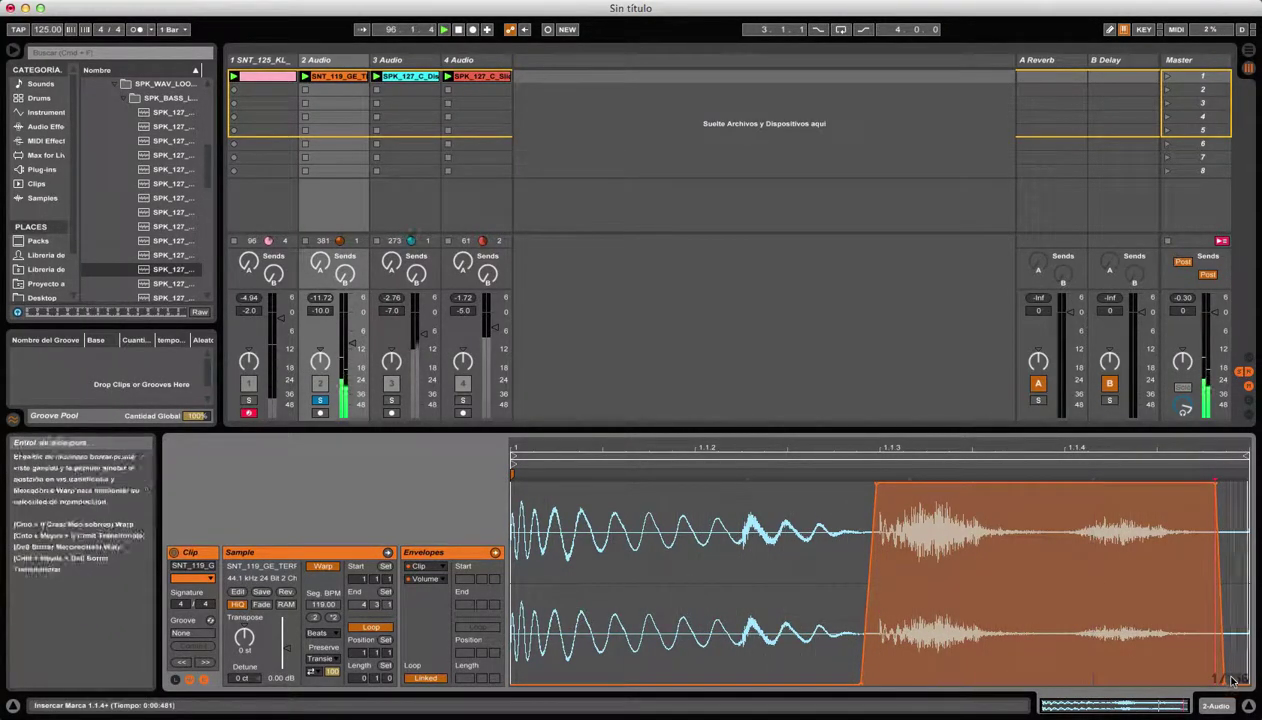
Add an Auto Filter to the 2 Audio track and set it as a high-pass with its cutoff at about 1.6 kHz.
click(1217, 707)
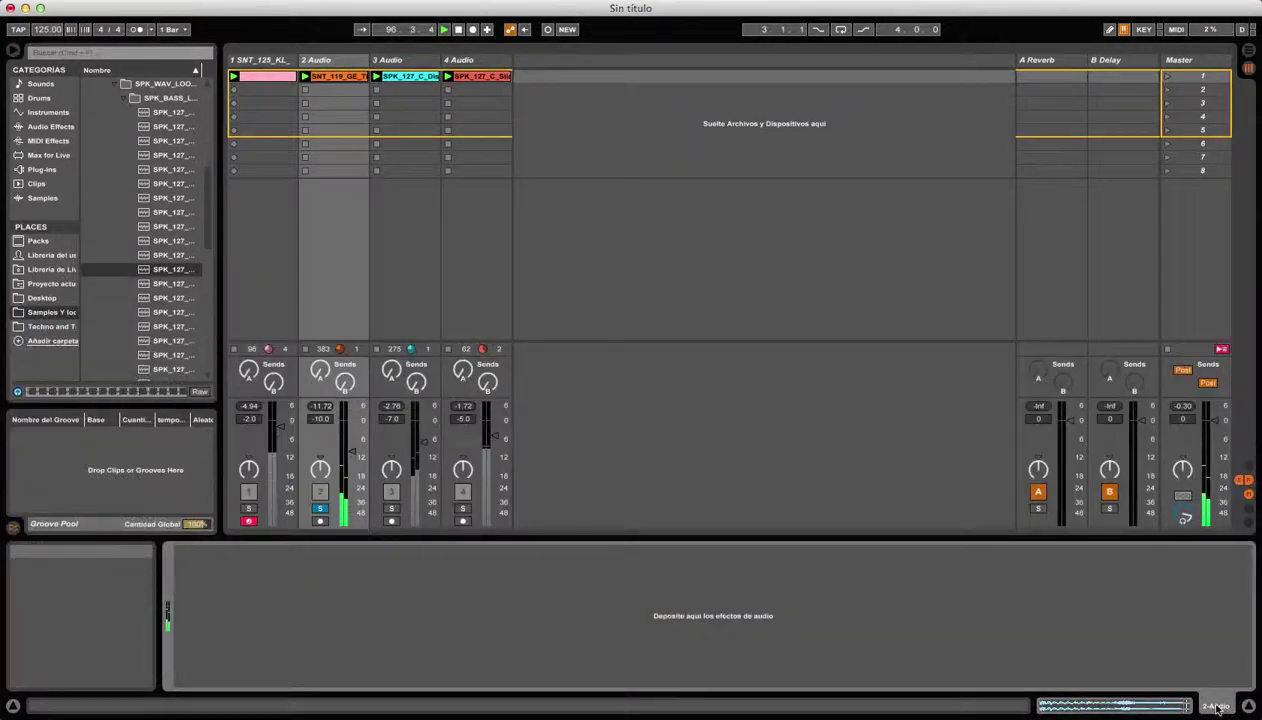
click(52, 113)
click(55, 127)
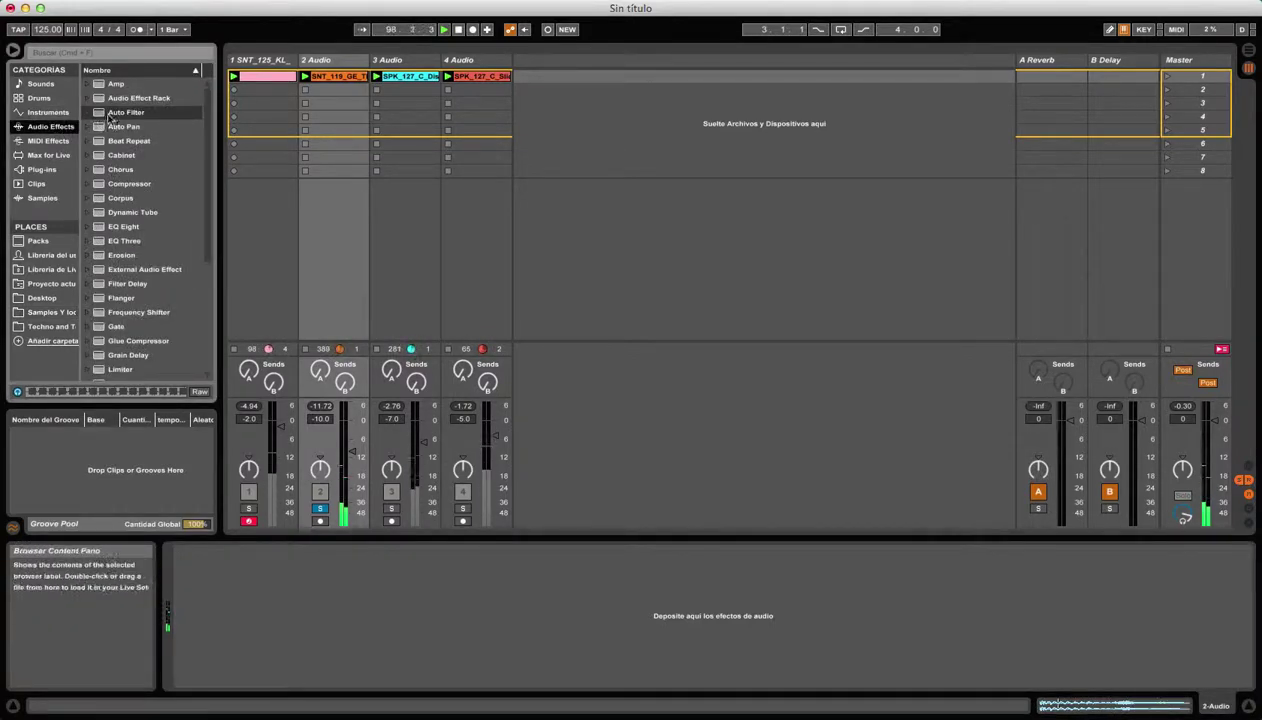
double_click(126, 112)
click(245, 640)
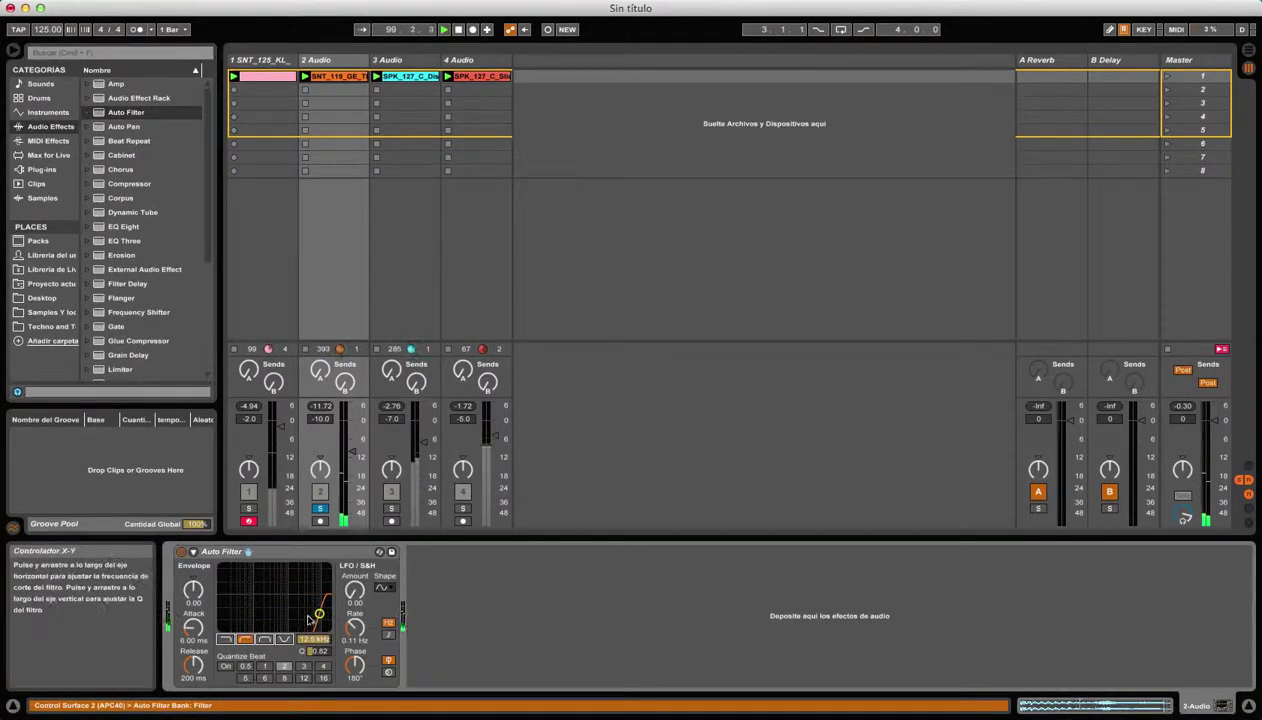
drag(319, 613, 286, 612)
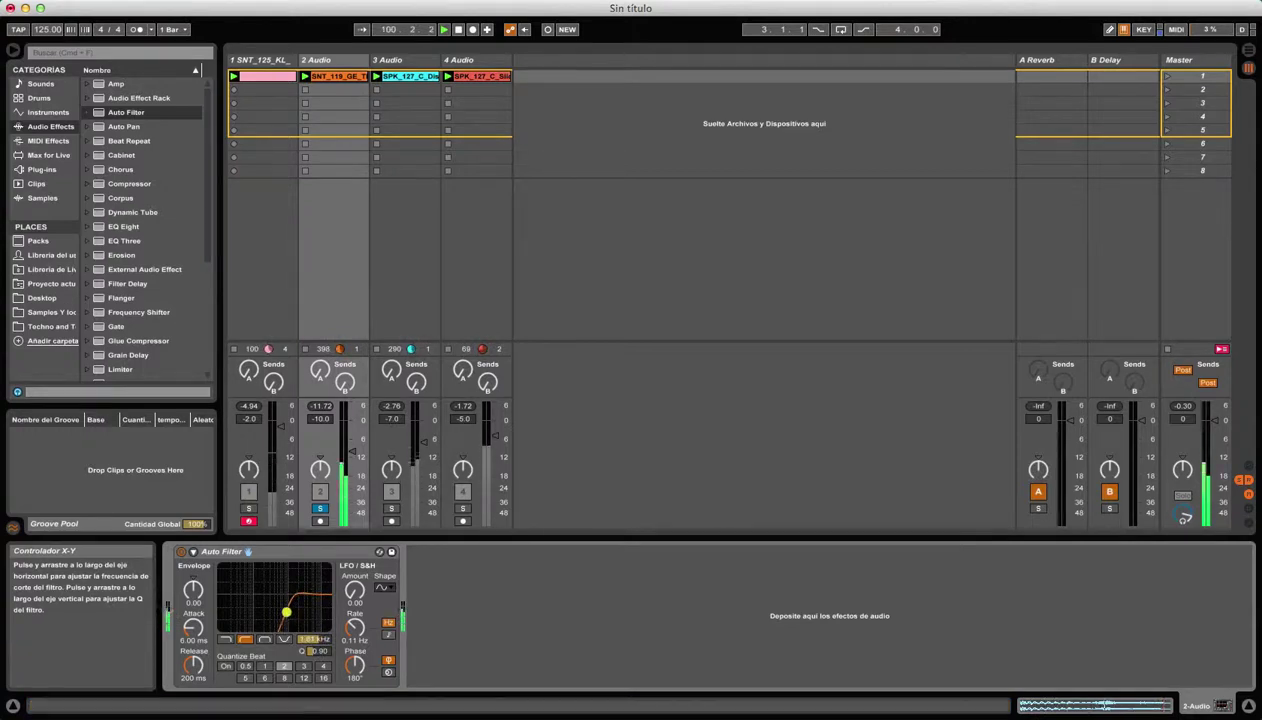
In the 2 Audio clip's Clip Volume envelope, move the end of the fade-in to shortly after 1.1.3.
click(1141, 700)
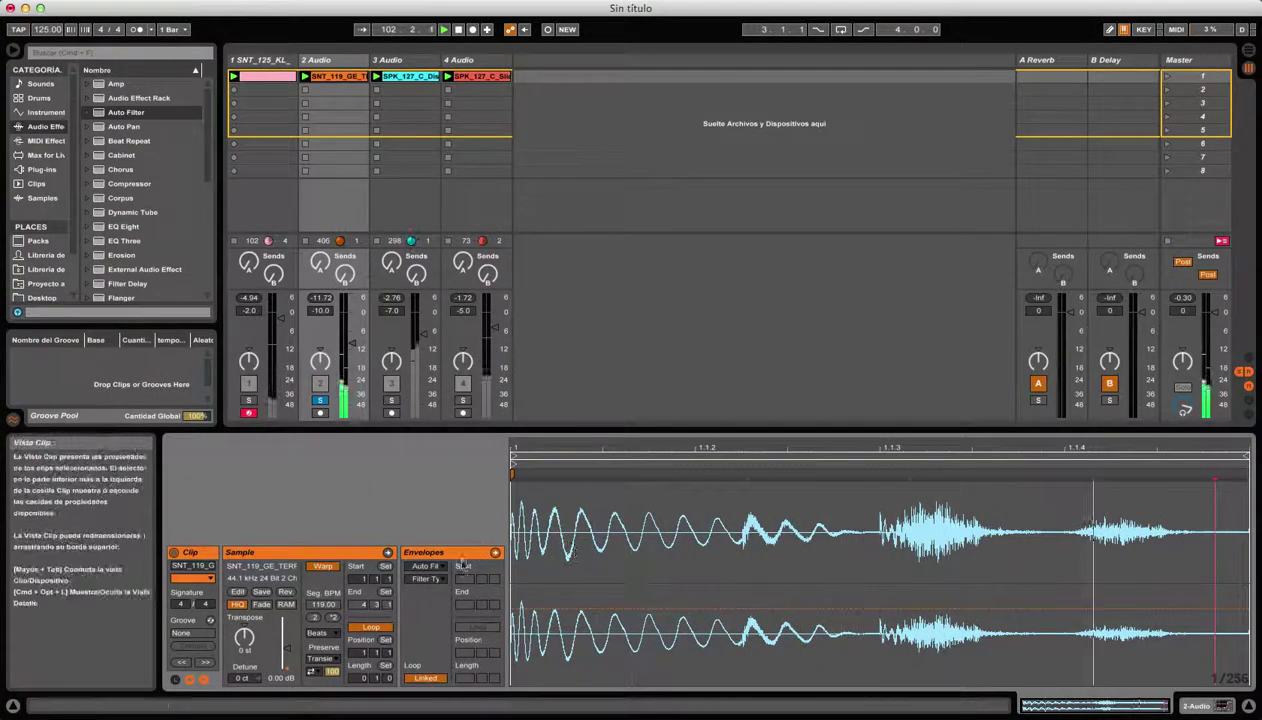
click(430, 566)
click(432, 578)
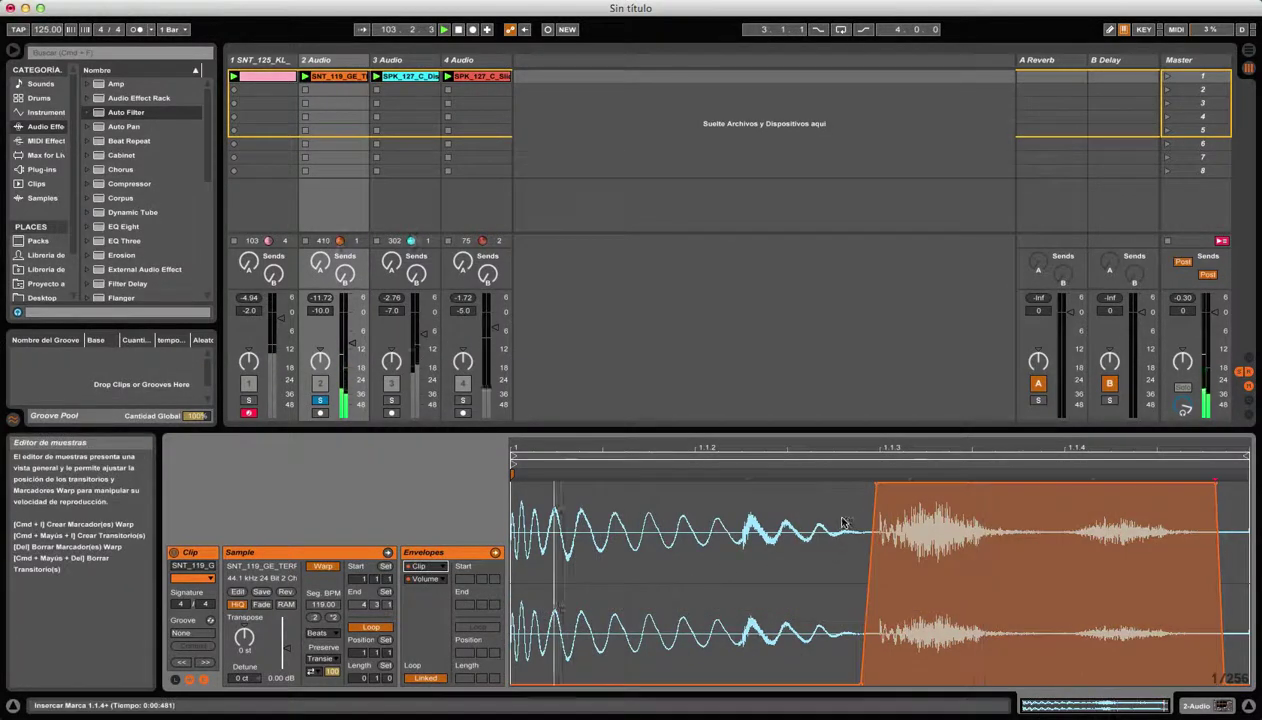
drag(877, 489, 911, 484)
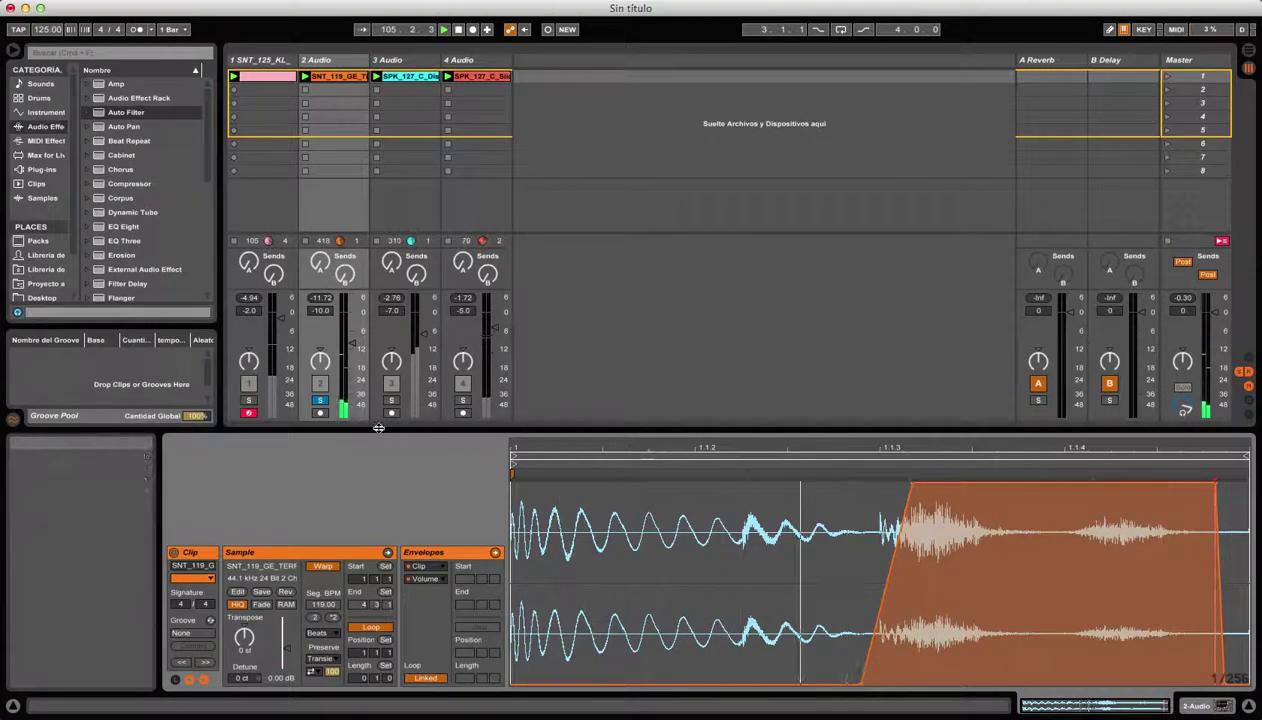
Solo the 3 Audio track and the 4 Audio track in turn to hear each one alone.
click(391, 401)
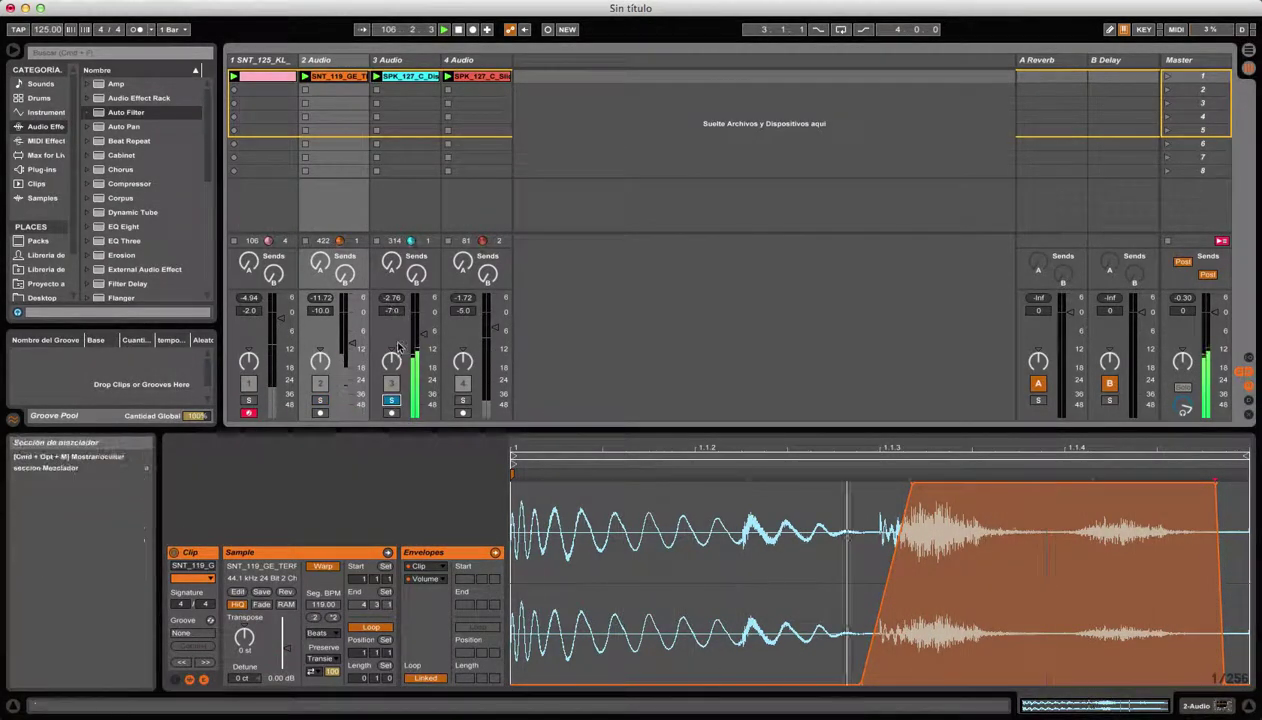
click(462, 401)
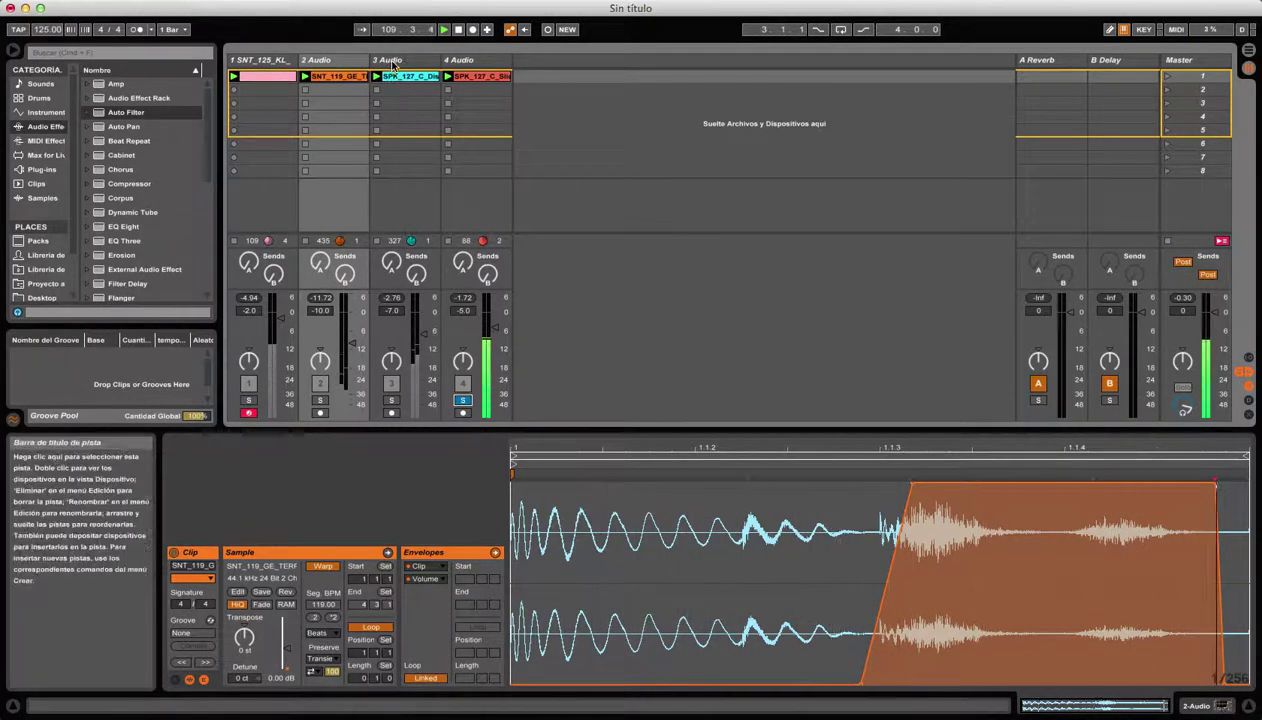
Add a Utility audio effect to the 3 Audio track.
click(392, 113)
scroll(157, 148, down, 5)
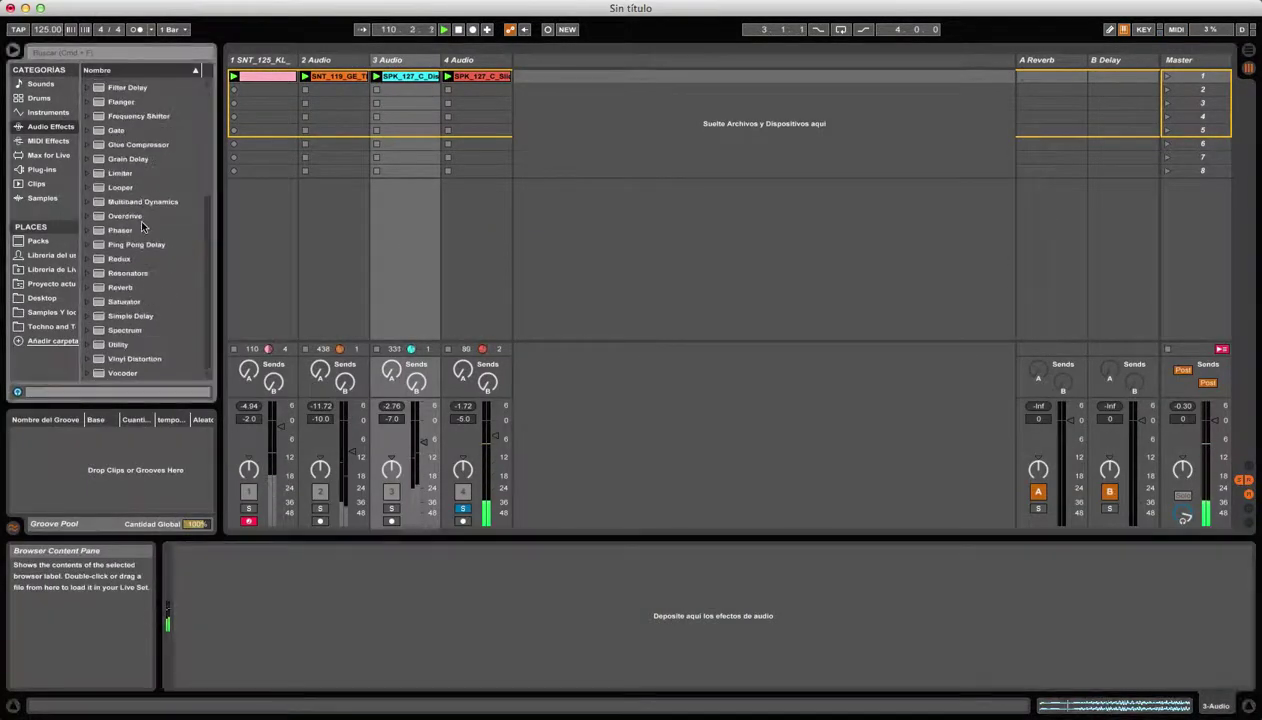
click(118, 344)
drag(398, 118, 396, 117)
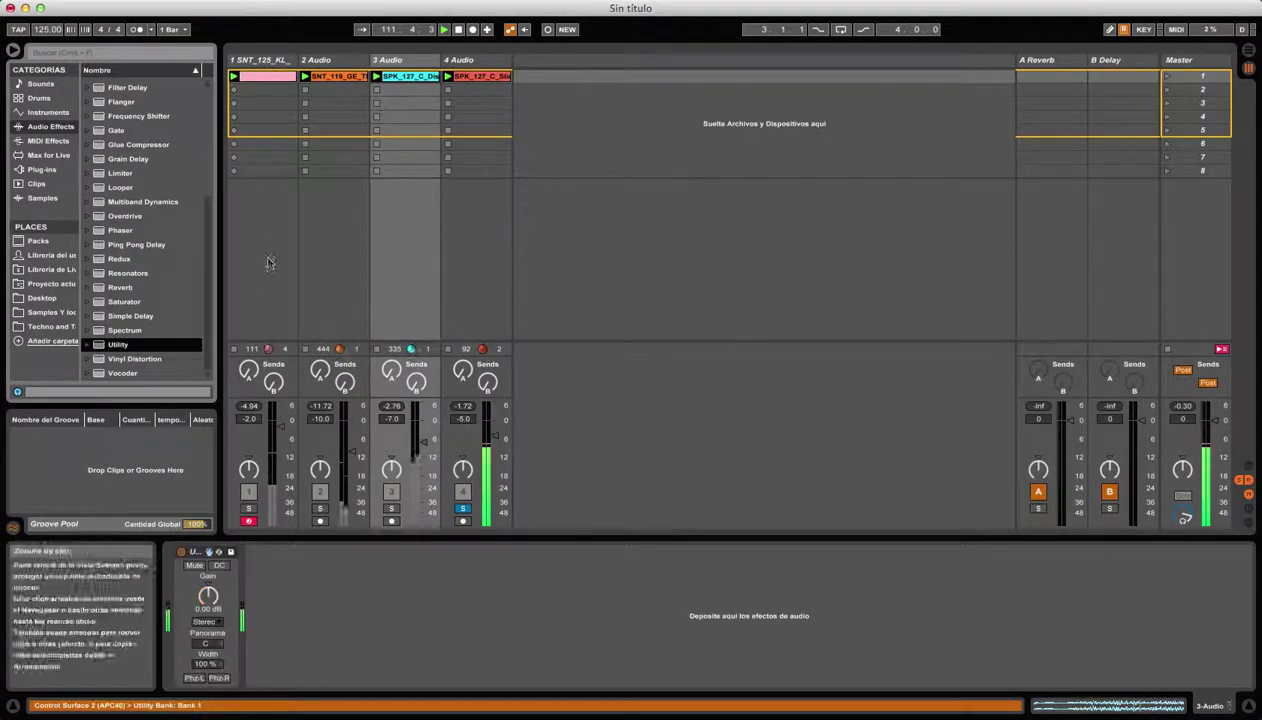
Add a Utility effect to the 4 Audio track and set the Width of its and the 3 Audio track's Utility to 0%.
click(446, 214)
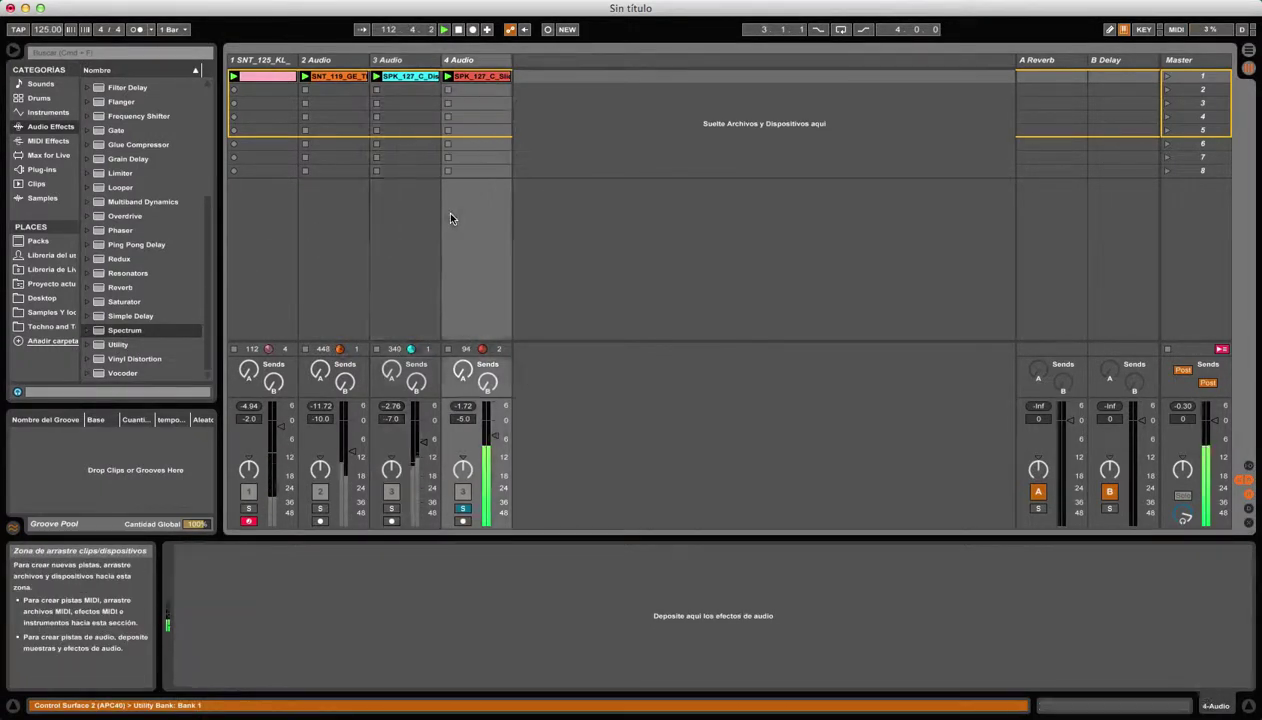
click(125, 344)
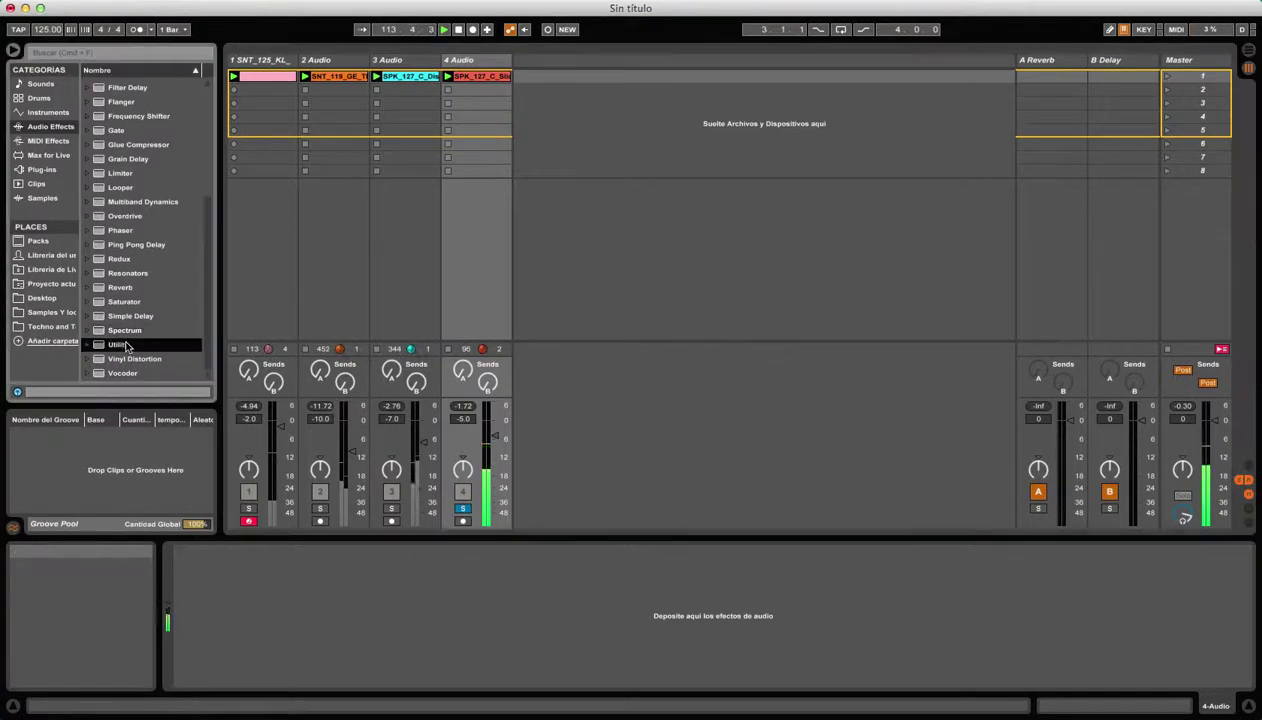
drag(480, 275, 478, 279)
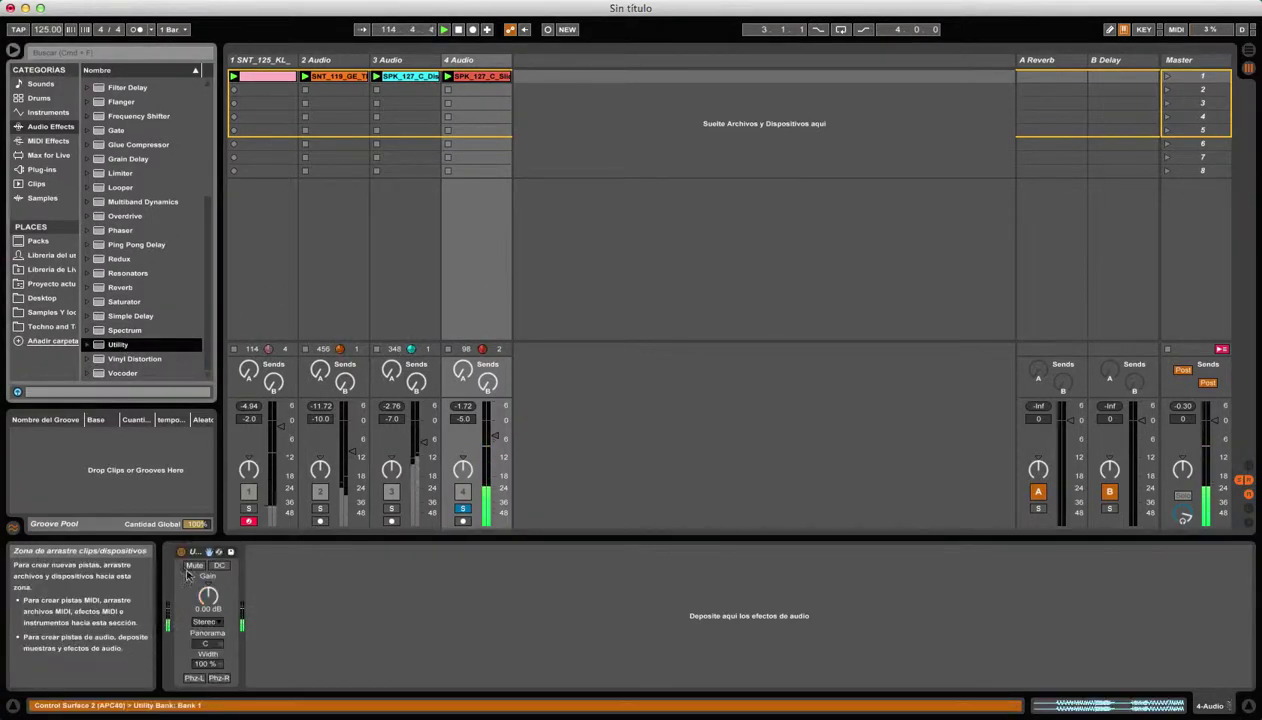
drag(206, 664, 206, 706)
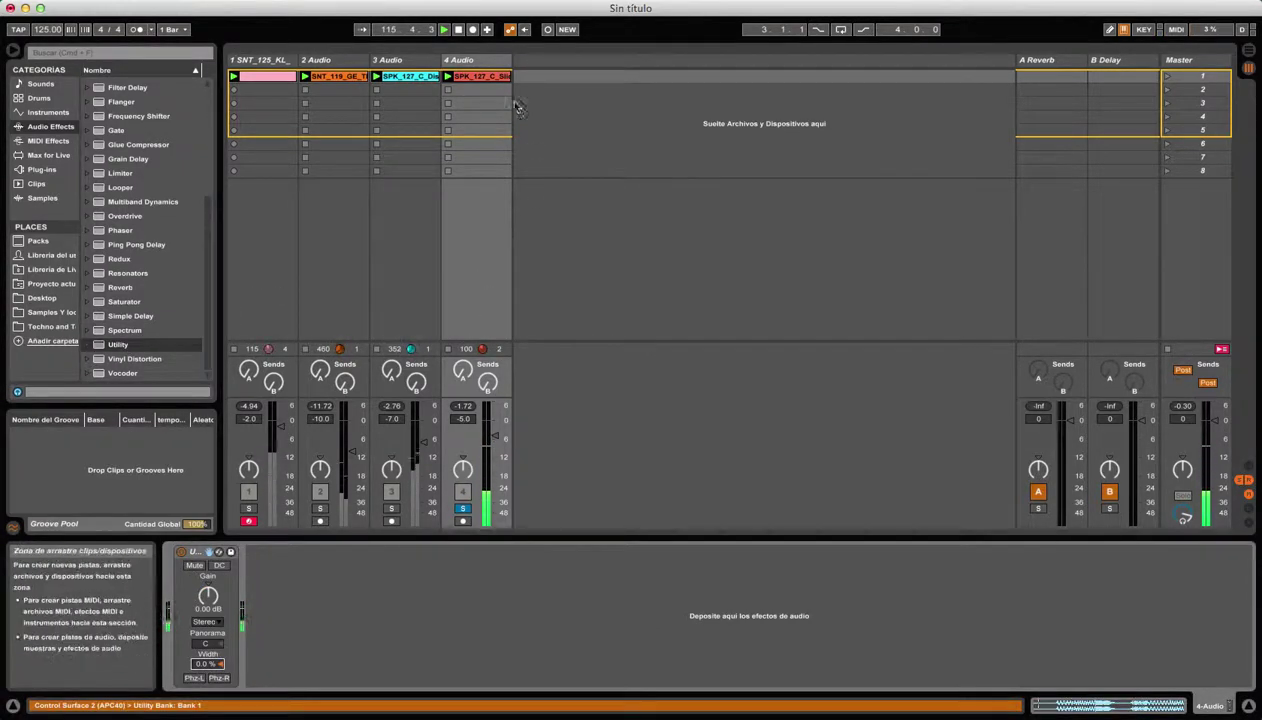
click(416, 85)
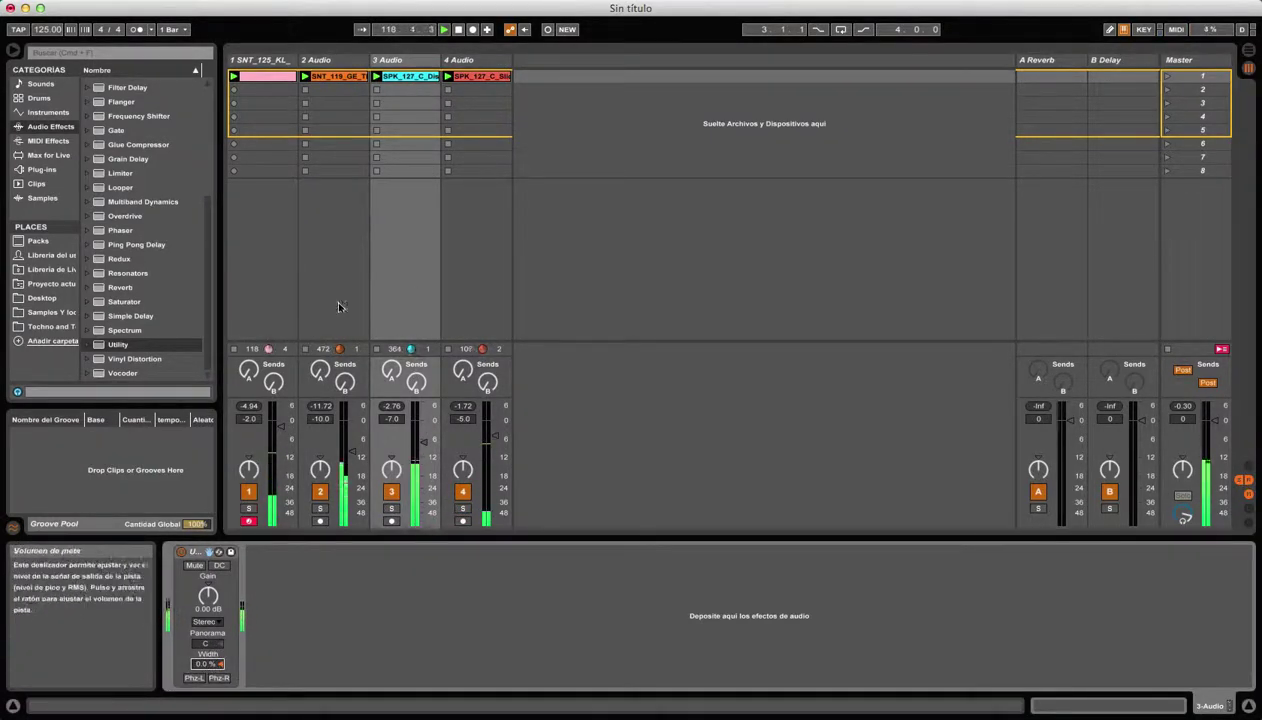
Switch off the Auto Filter on the 1 SNT_125_KL_FAR track.
click(262, 63)
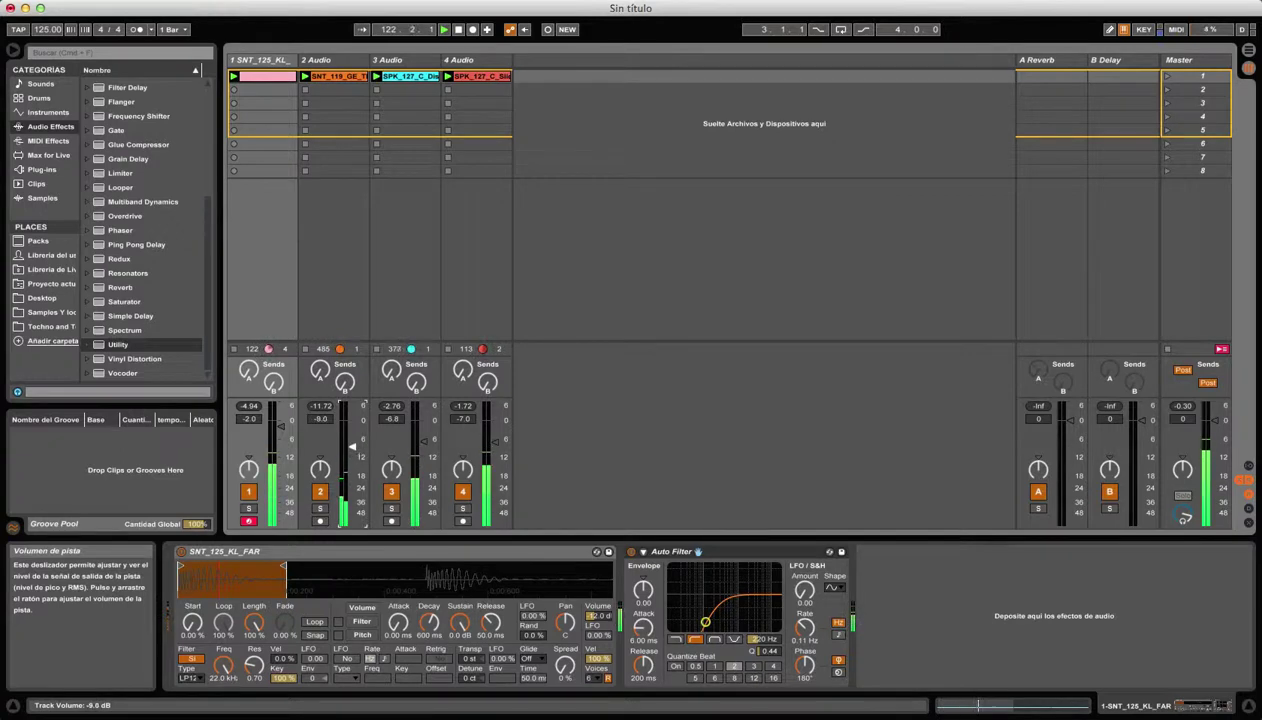
click(631, 552)
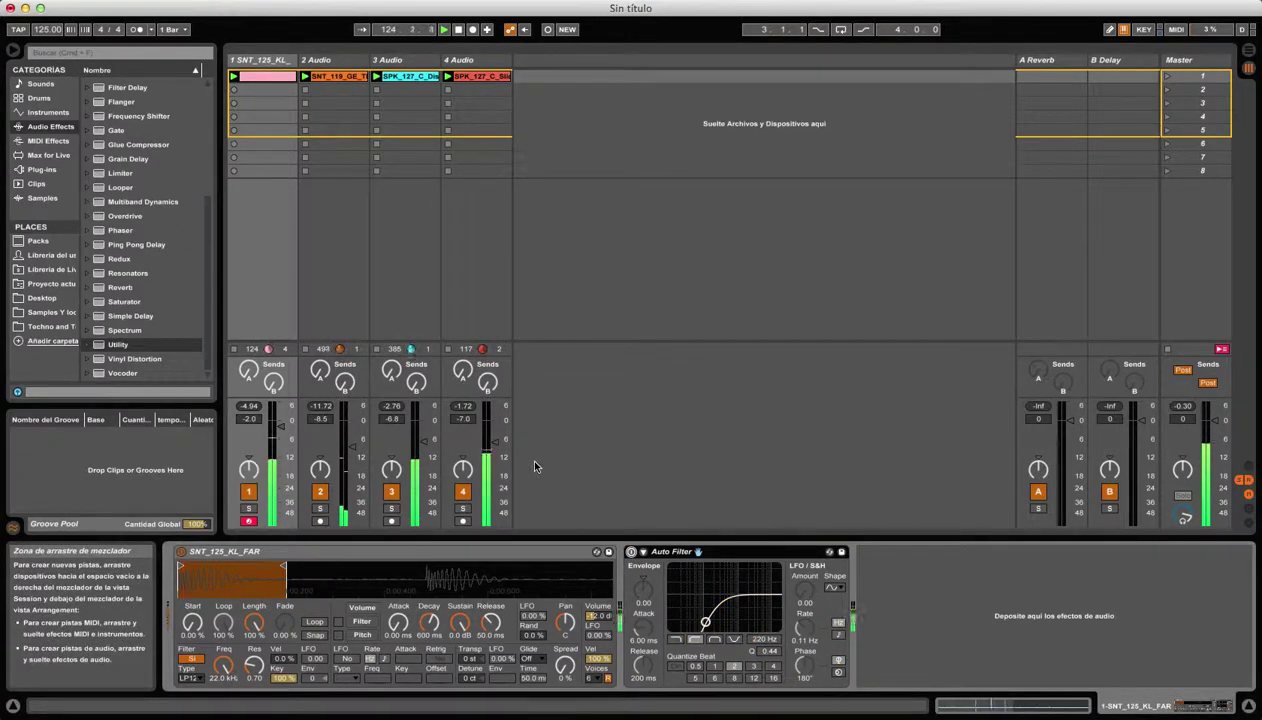
Load SPK_127_C_RattlyAtmosHigh.wav from the SPK_FX_AND_ATHMOSPHERICS_LOOPS folder into the first slot of a new audio track.
click(60, 312)
click(126, 98)
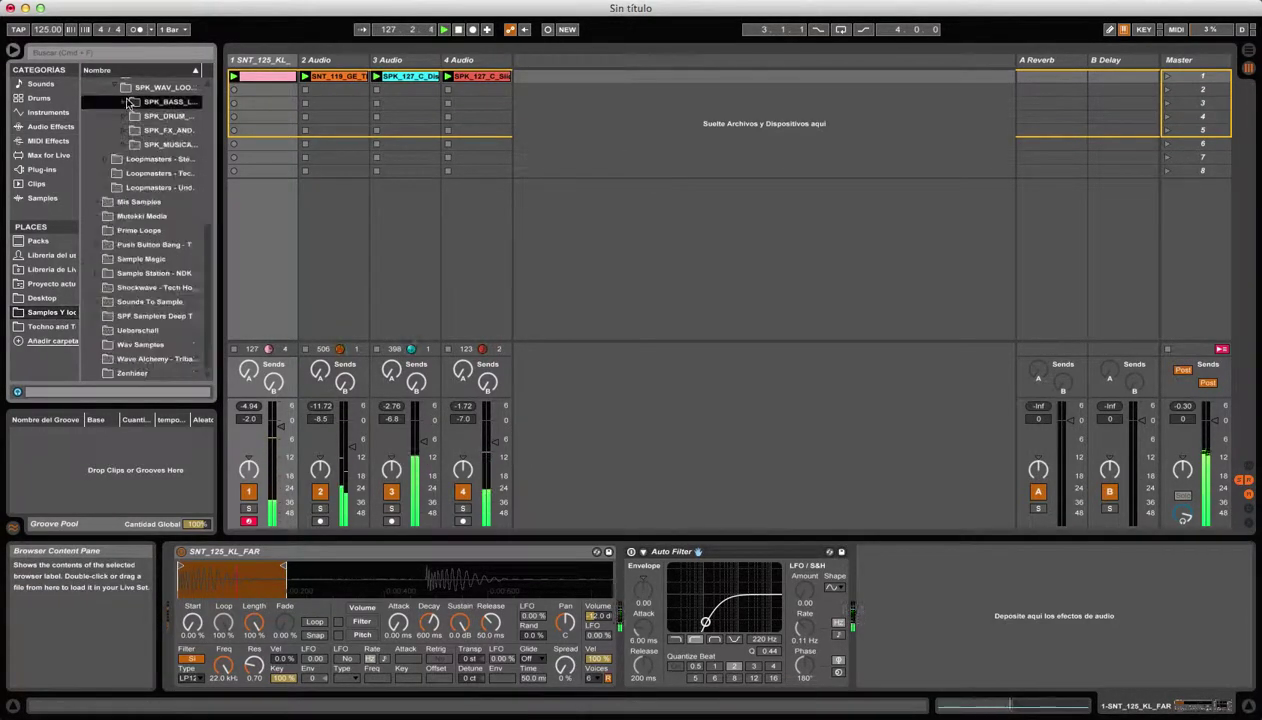
scroll(131, 150, up, 3)
click(116, 146)
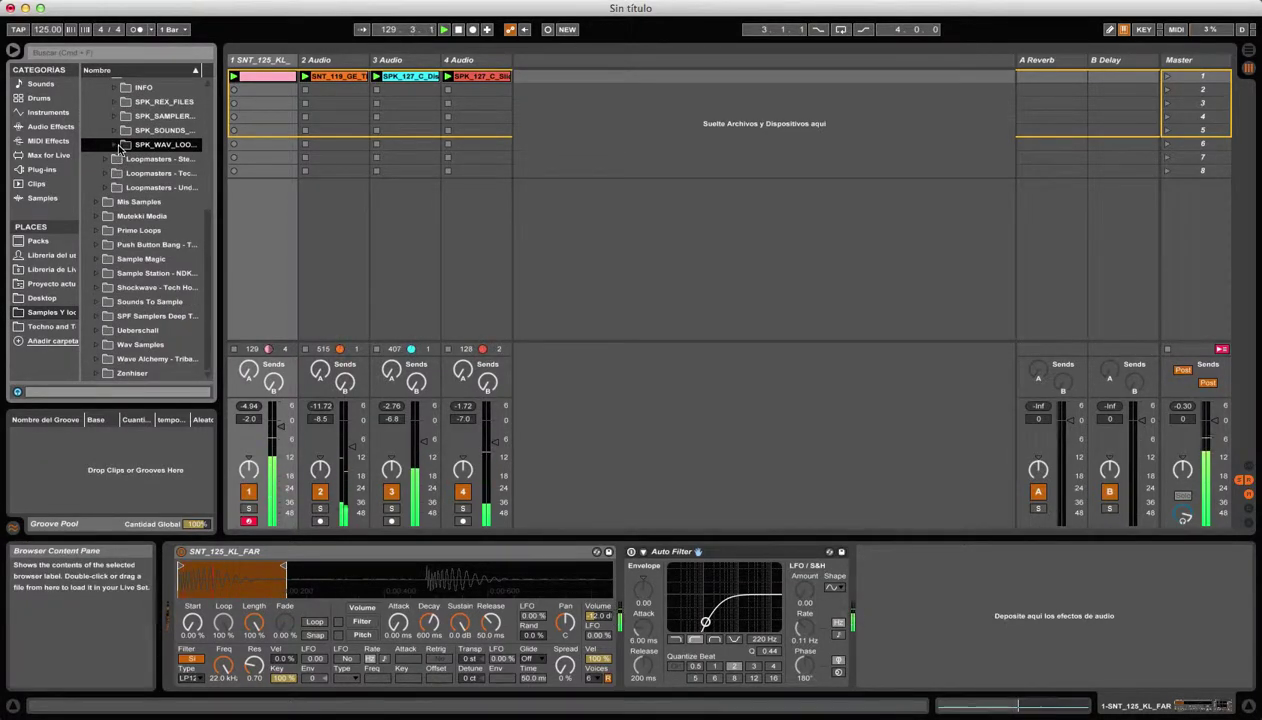
click(118, 146)
click(126, 188)
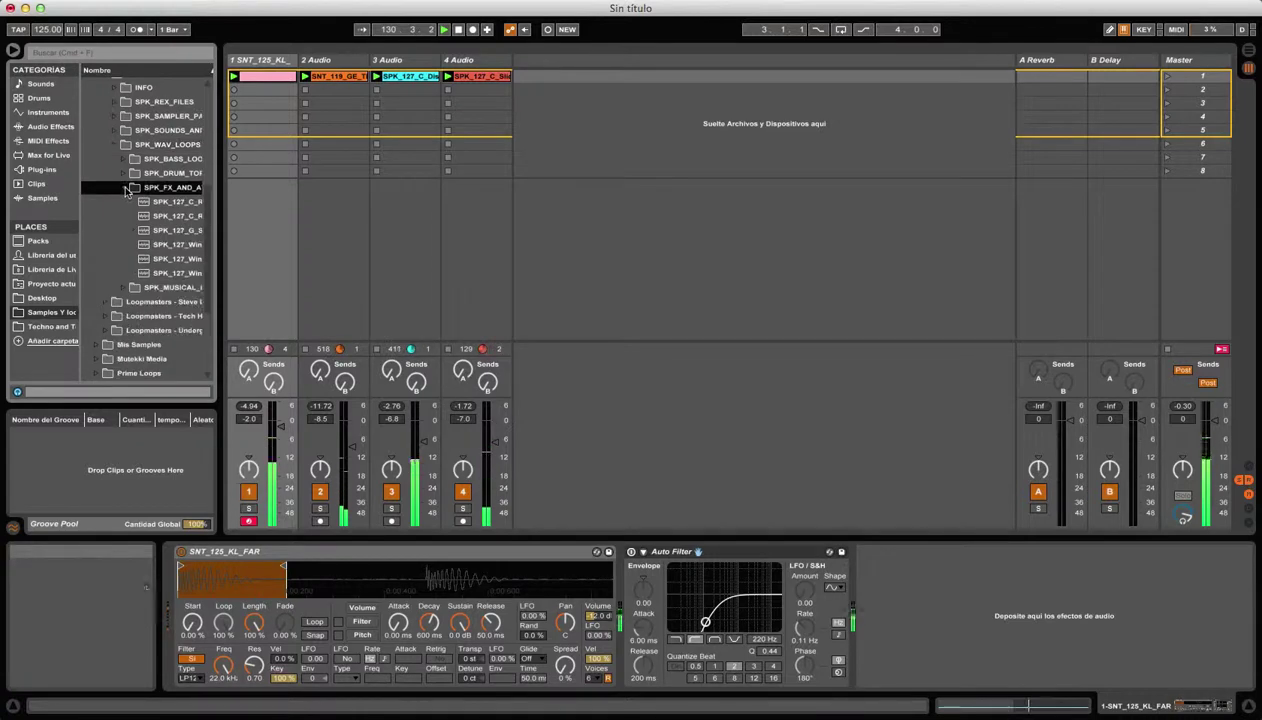
click(143, 203)
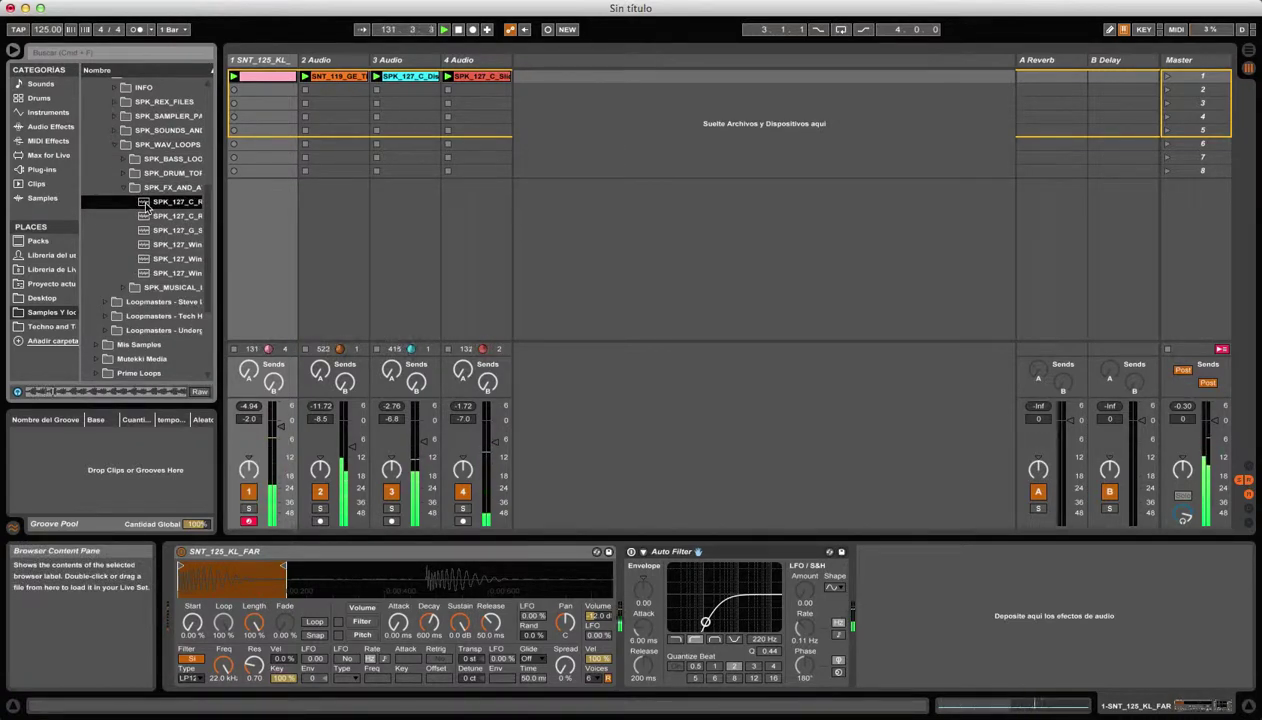
drag(578, 80, 557, 80)
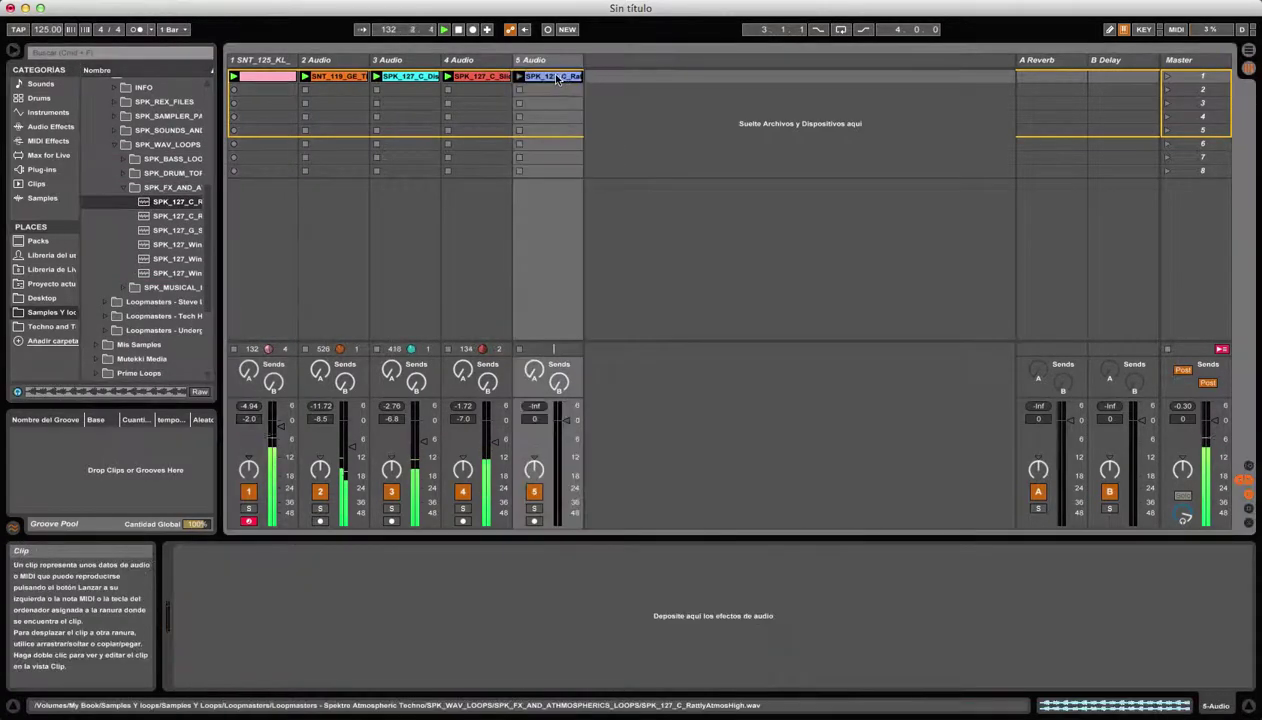
Open the new 5 Audio clip and shorten its loop to one beat, from 1.1 to 1.2.
double_click(556, 78)
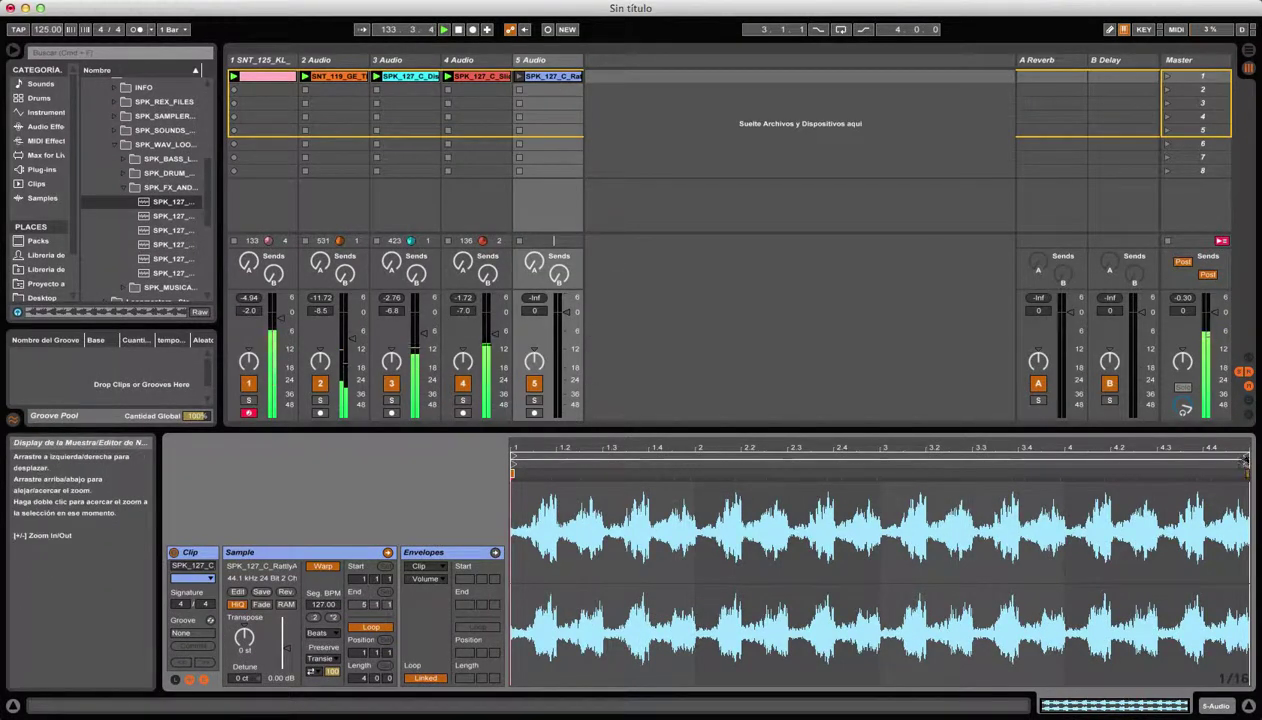
drag(1245, 458, 566, 460)
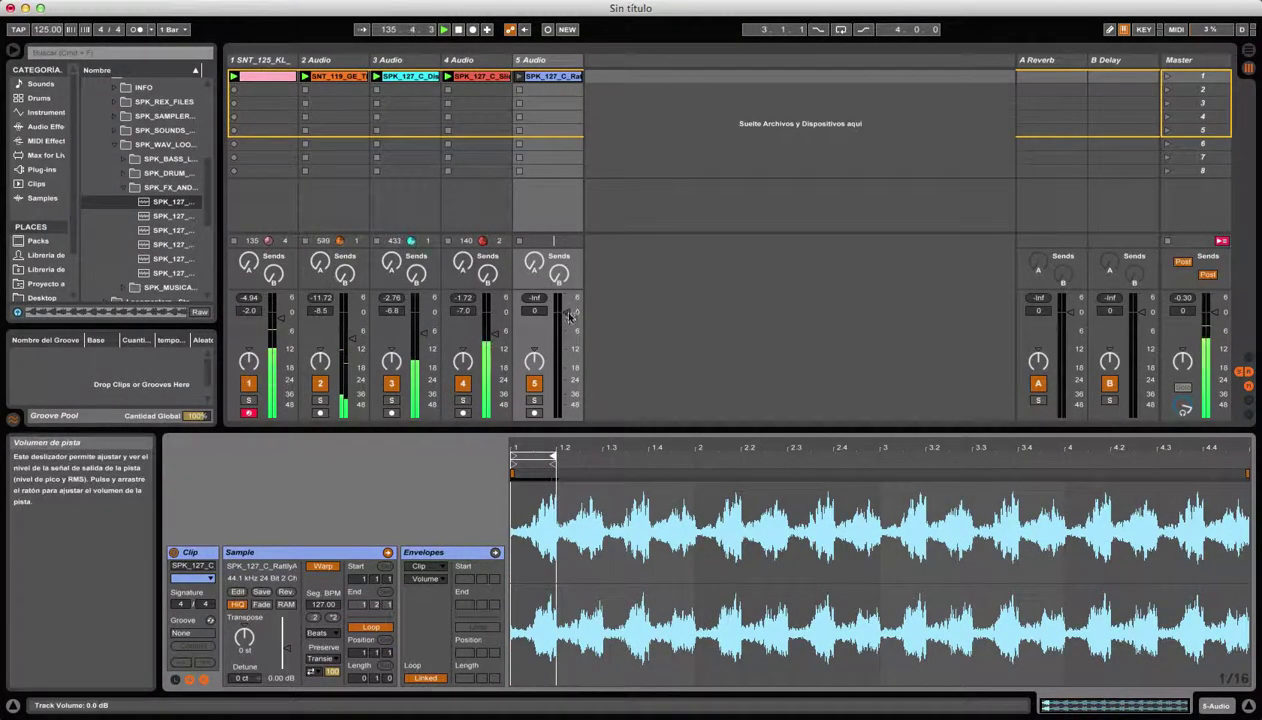
Launch the 5 Audio clip and lower the track's volume to -23.5 dB.
drag(570, 316, 566, 364)
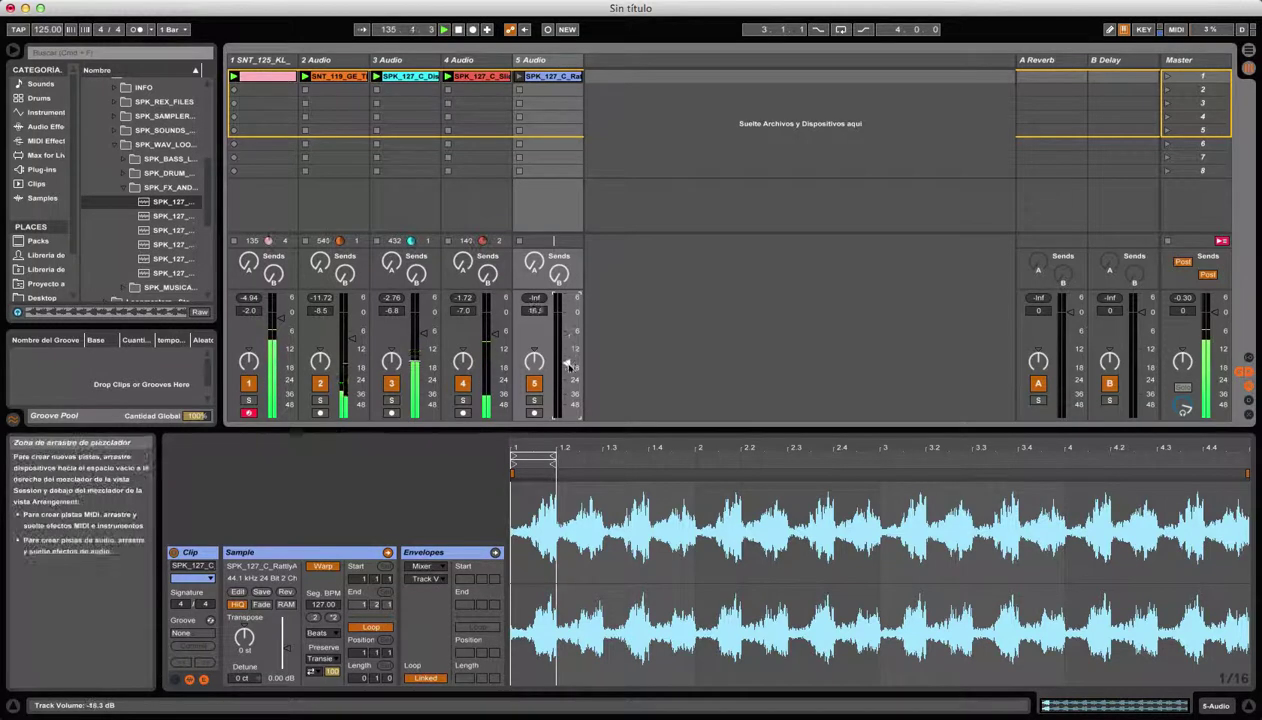
click(520, 77)
drag(566, 364, 566, 380)
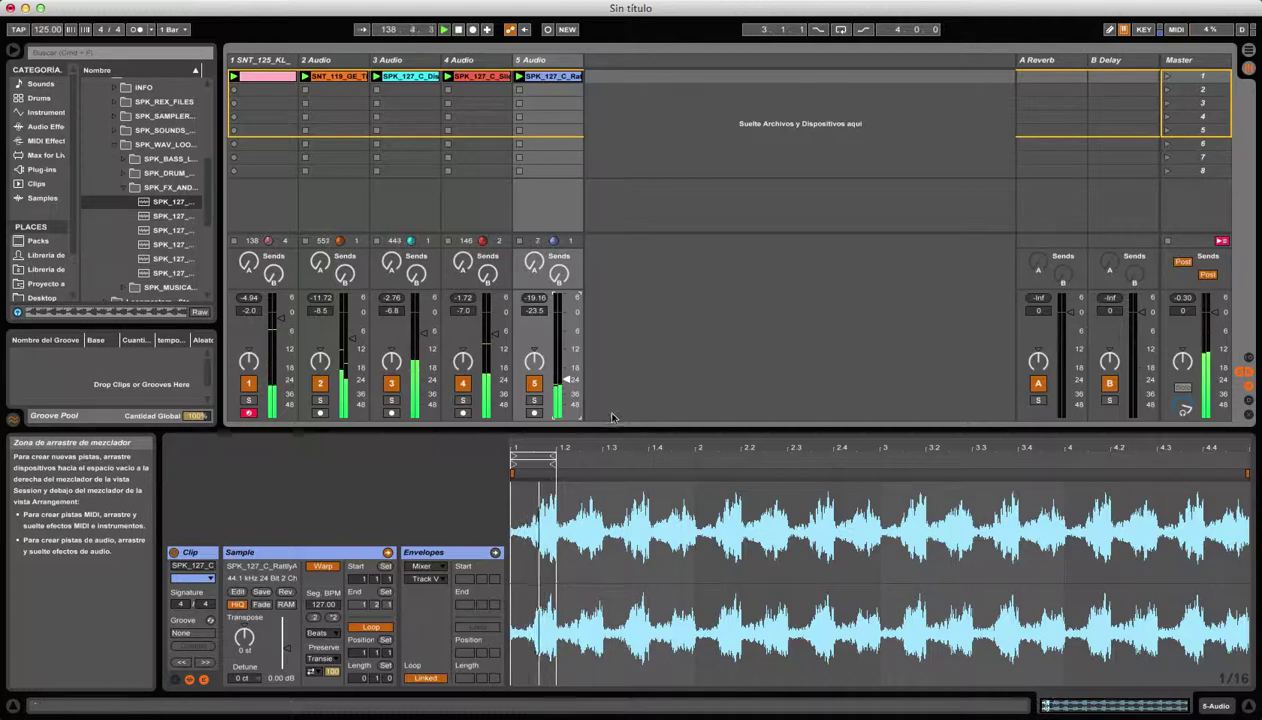
Add an EQ Eight audio effect to the 5 Audio track.
click(1216, 706)
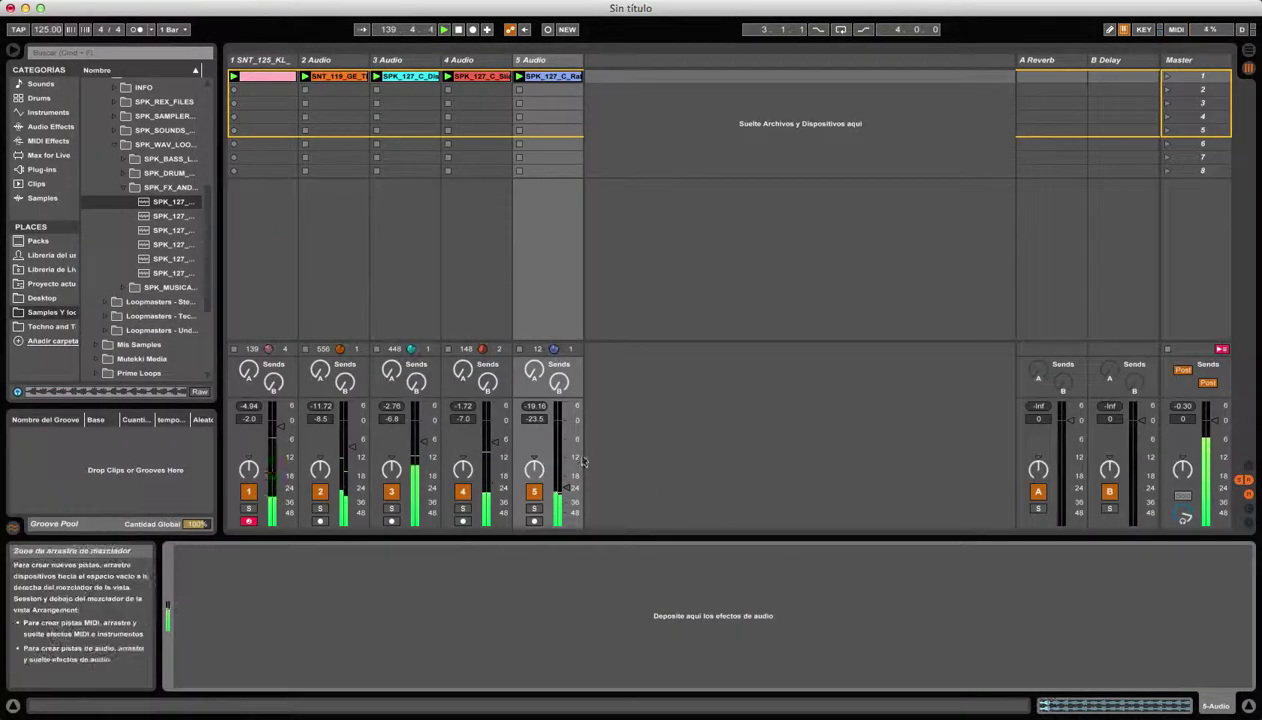
click(66, 128)
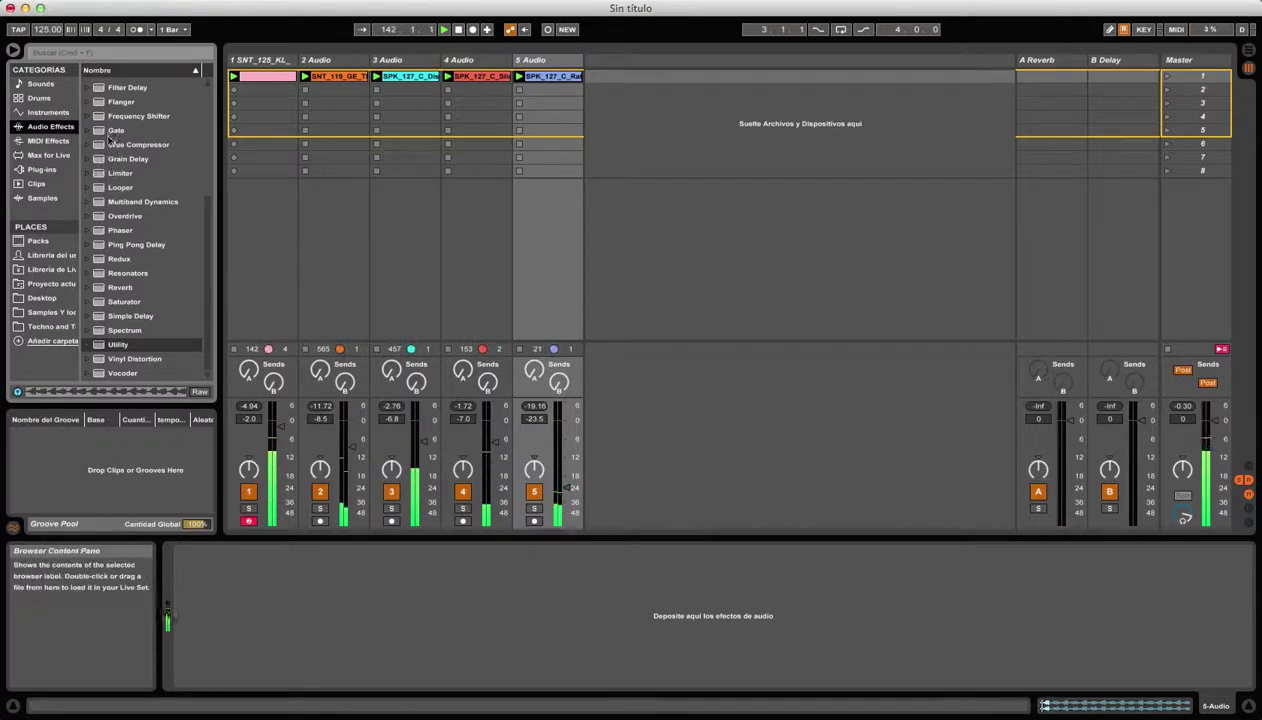
scroll(115, 125, up, 5)
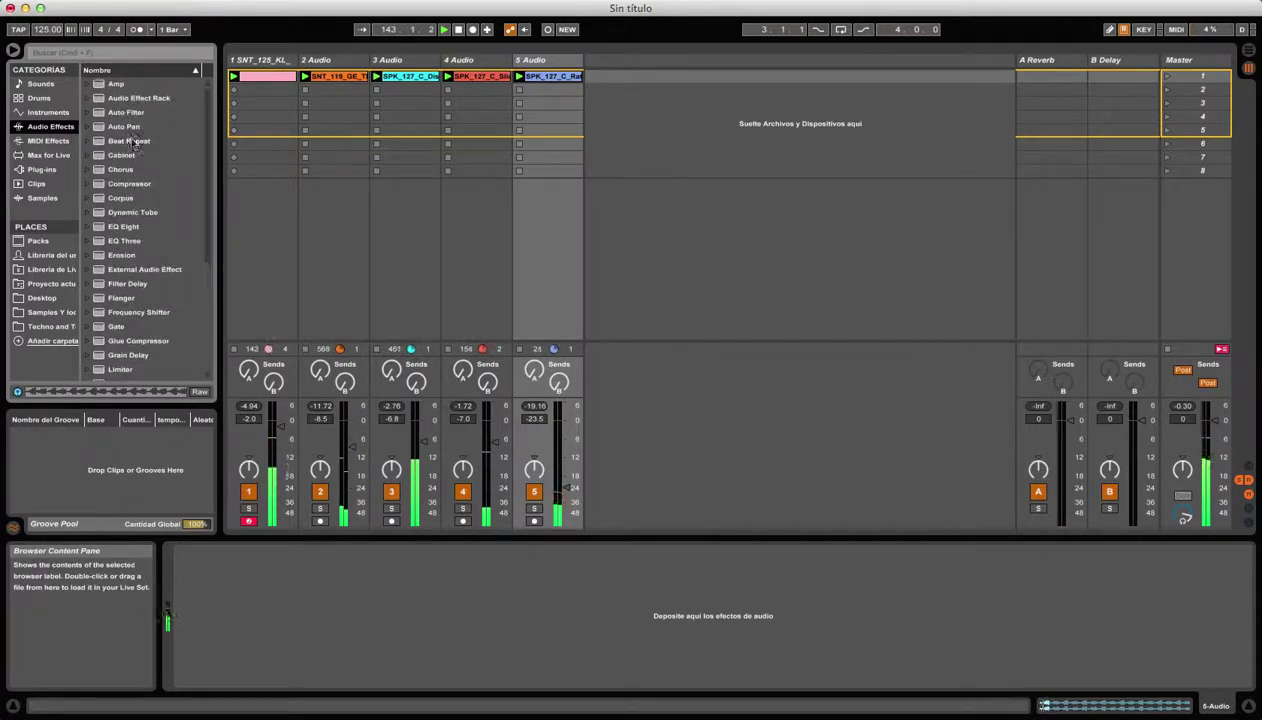
double_click(123, 226)
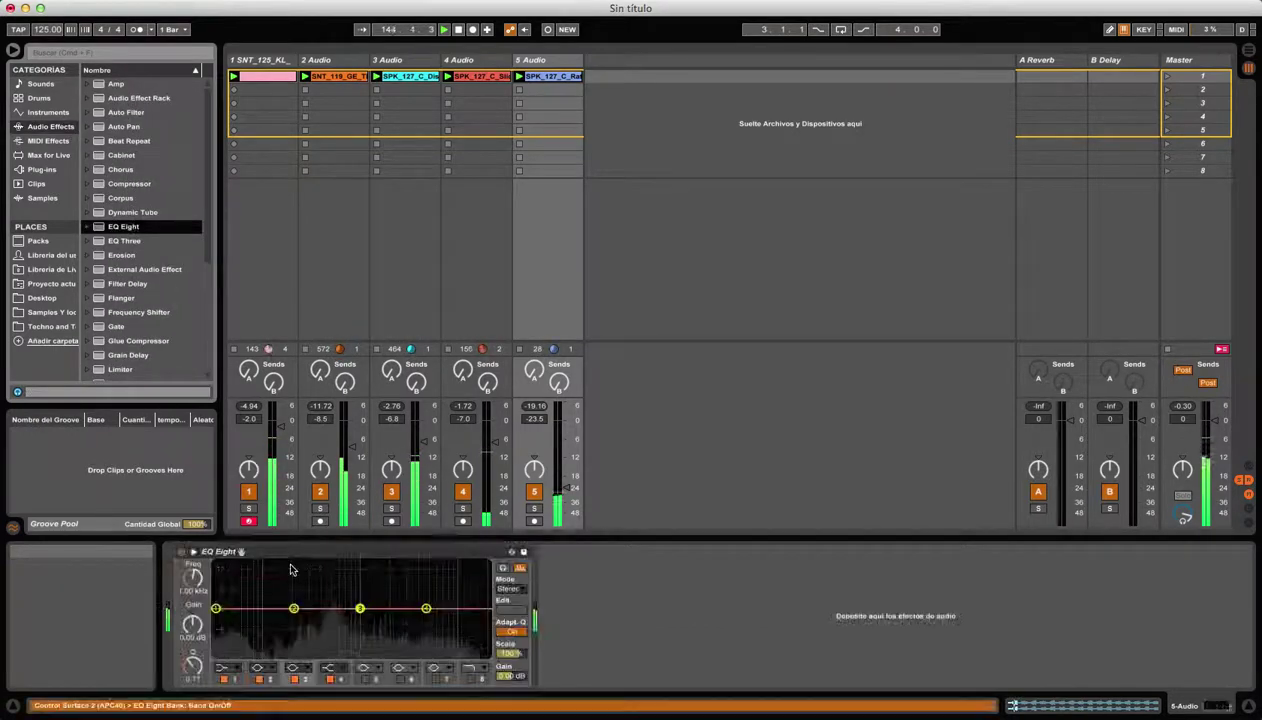
Make EQ Eight's band 1 a low cut reaching up to band 2's frequency and boost band 3 by 6.32 dB at 966 Hz.
click(228, 667)
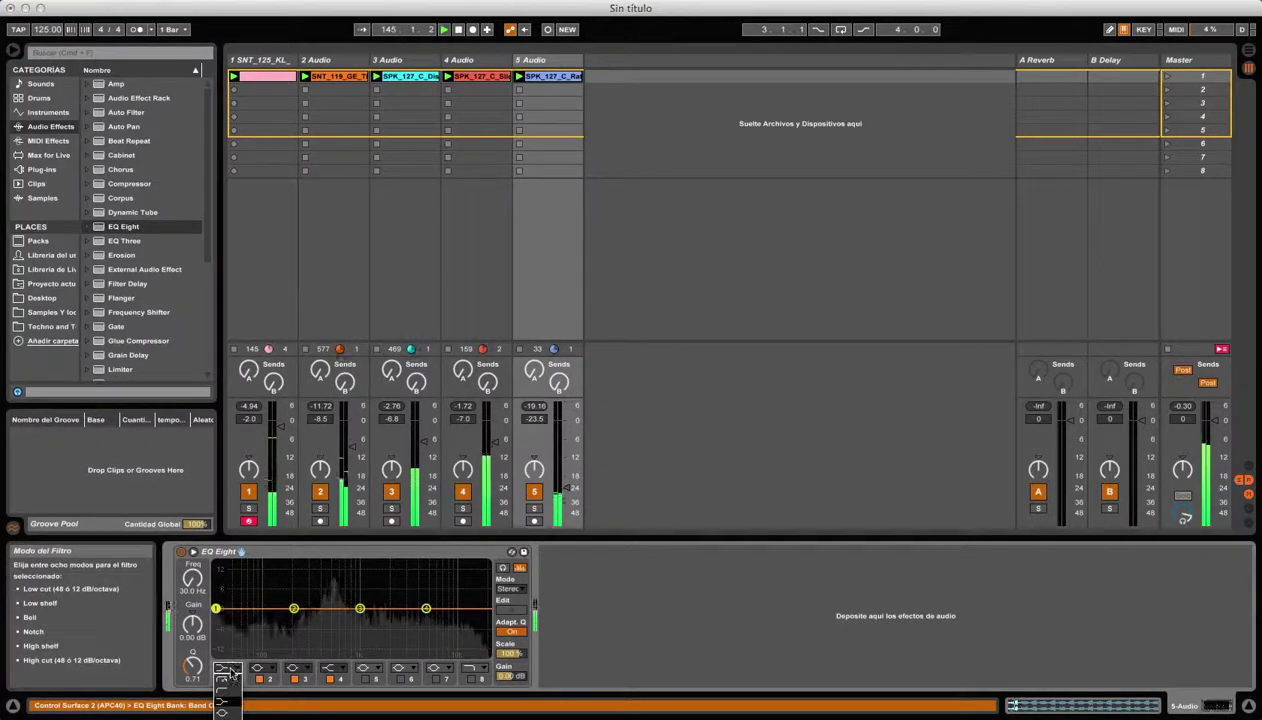
click(225, 674)
drag(216, 620, 271, 616)
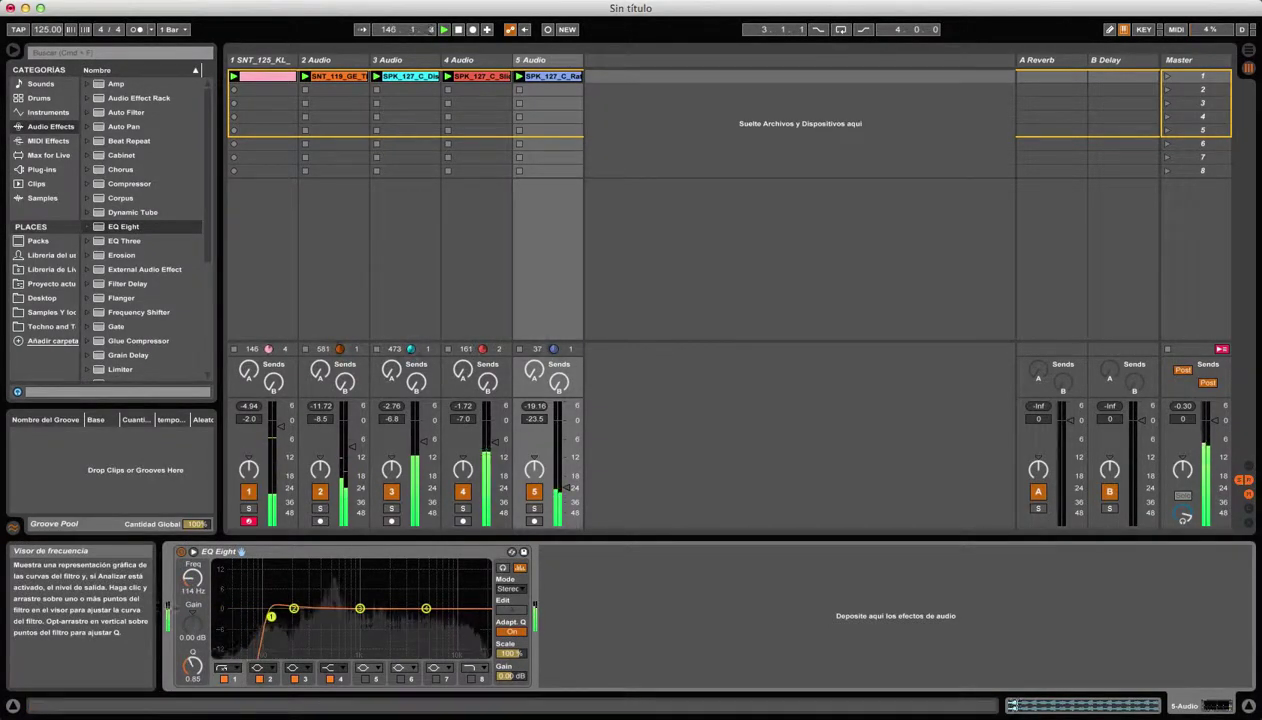
mouse_move(359, 610)
mouse_down()
mouse_move(305, 597)
mouse_move(370, 593)
mouse_move(342, 597)
mouse_move(358, 590)
mouse_up()
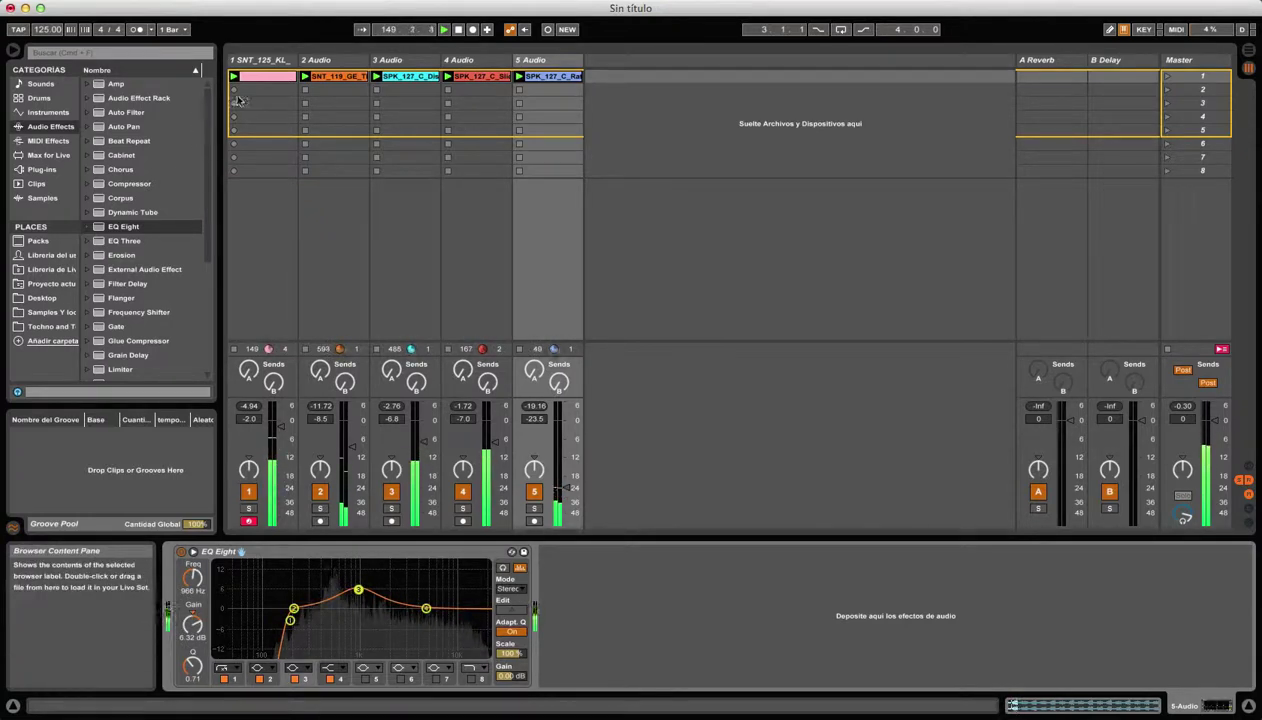
MIDI-map the on/off switch of the first track's Auto Filter to Note A#2 and leave mapping mode.
click(260, 60)
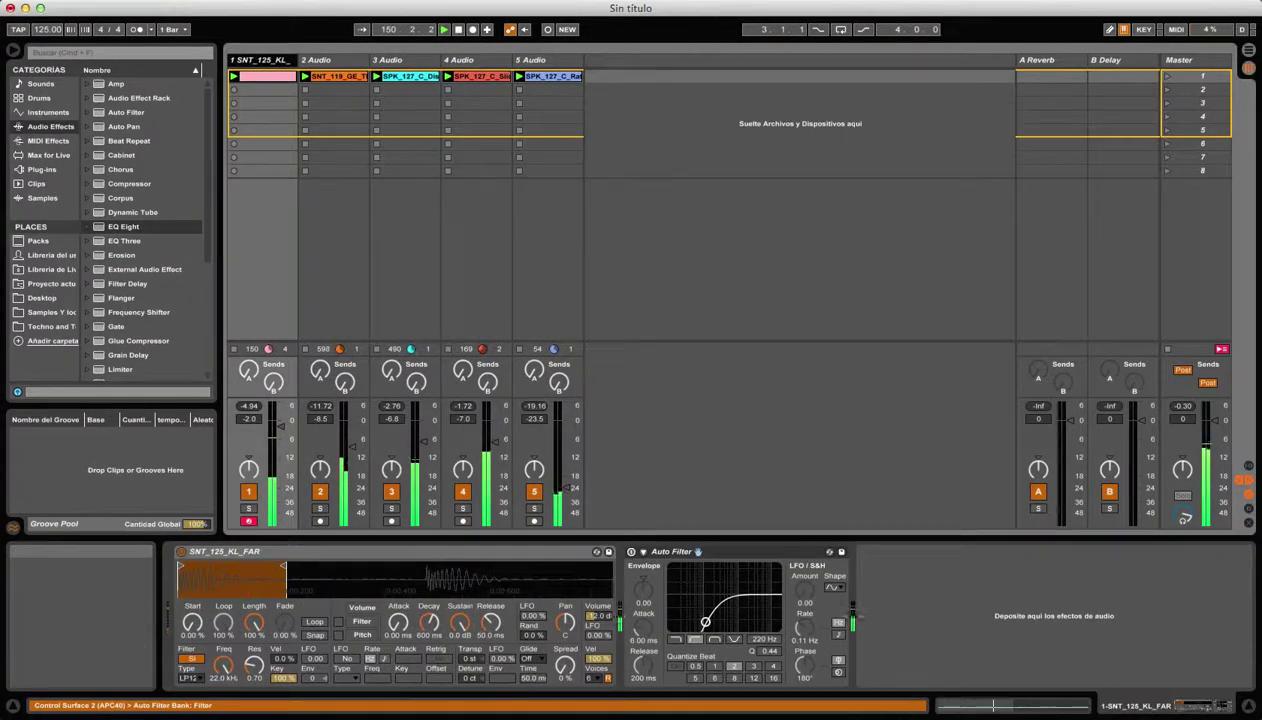
click(1184, 31)
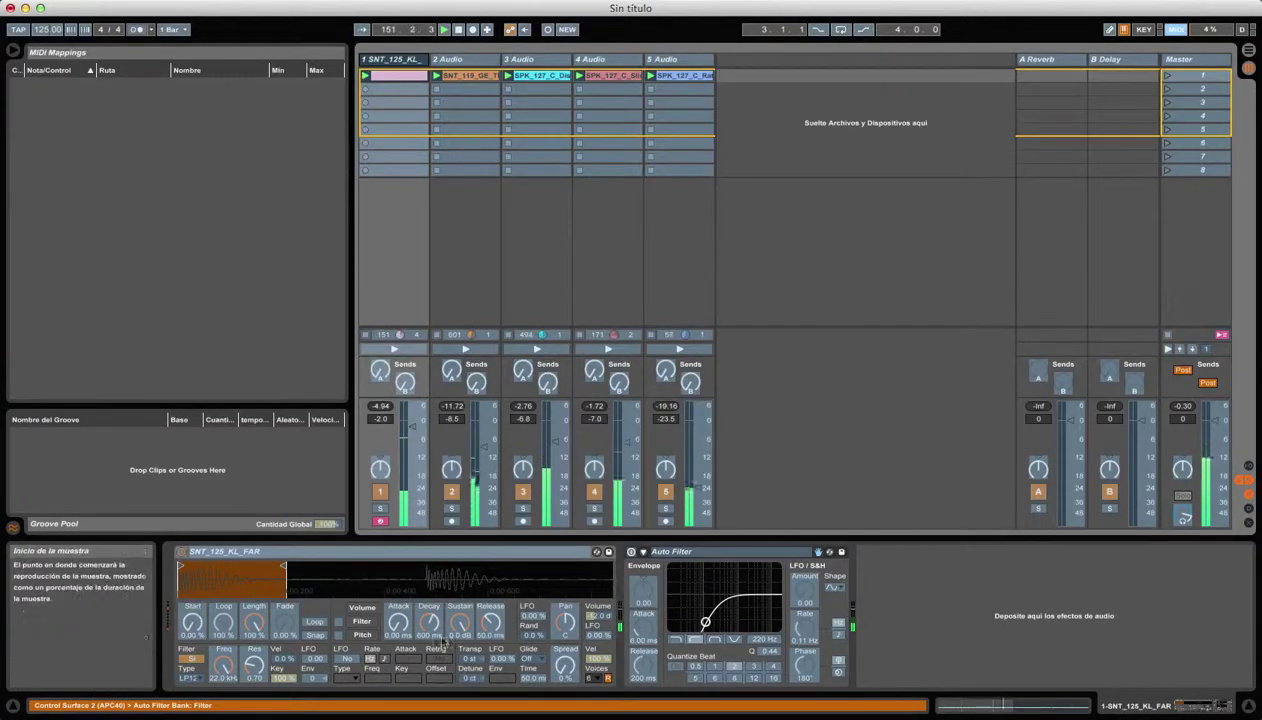
click(631, 553)
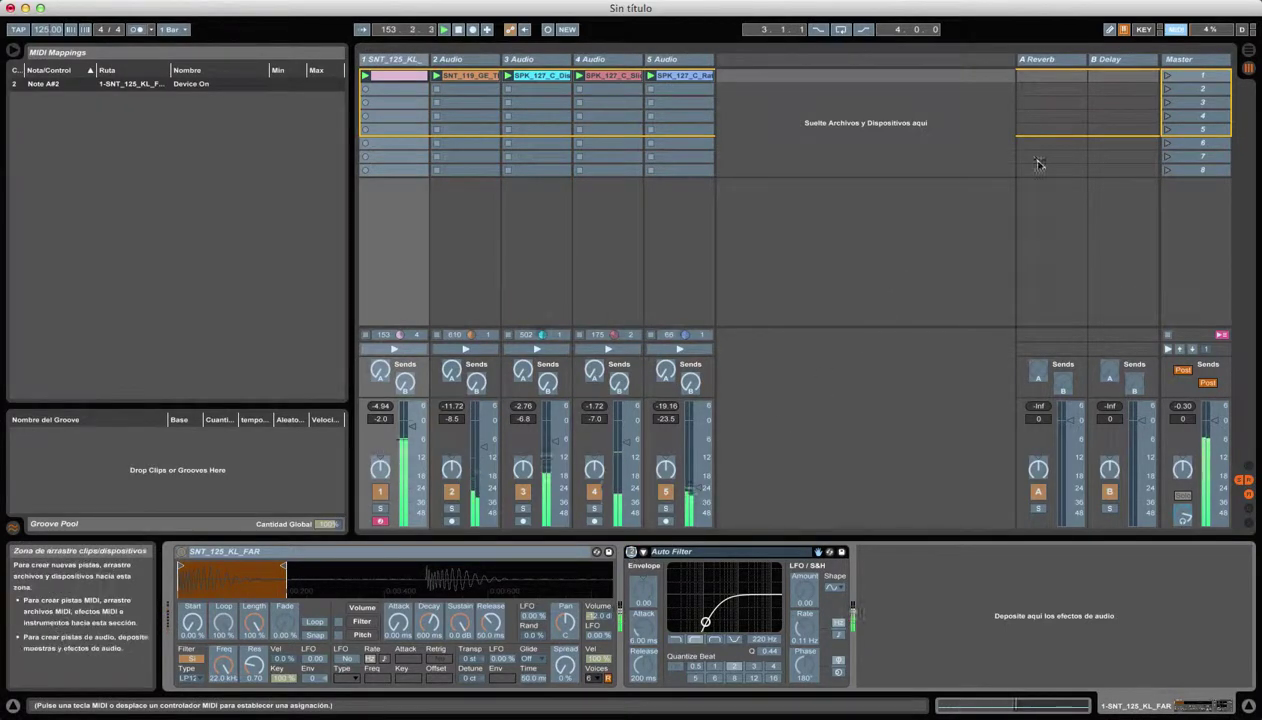
click(1180, 30)
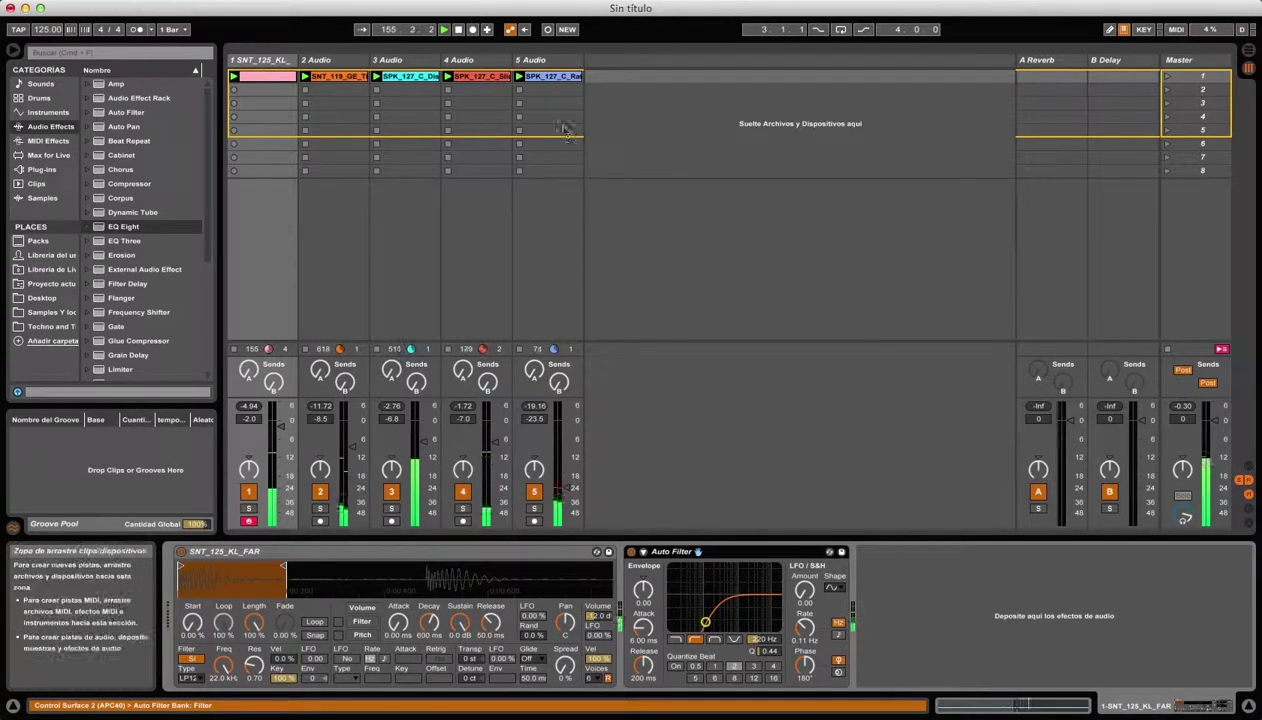
Add a Compressor to the 5 Audio track and enable its sidechain with 1-SNT_125_KL_FAR as the audio source.
click(552, 61)
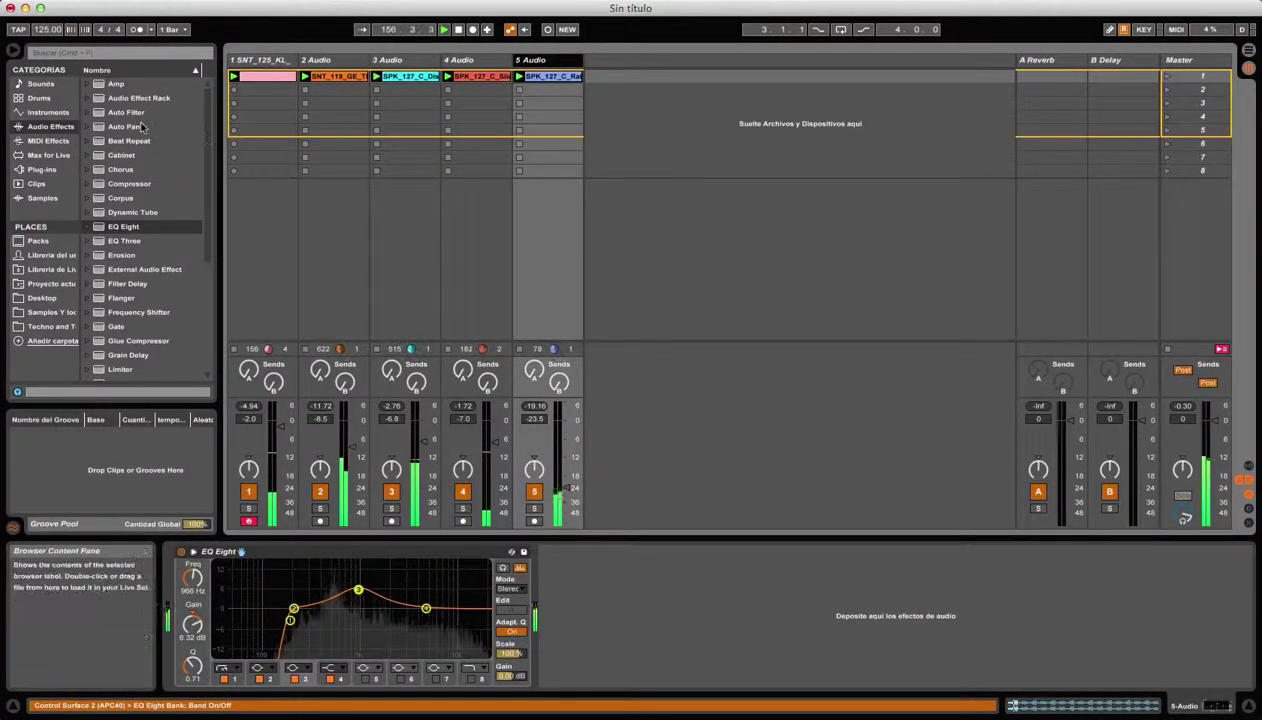
double_click(126, 186)
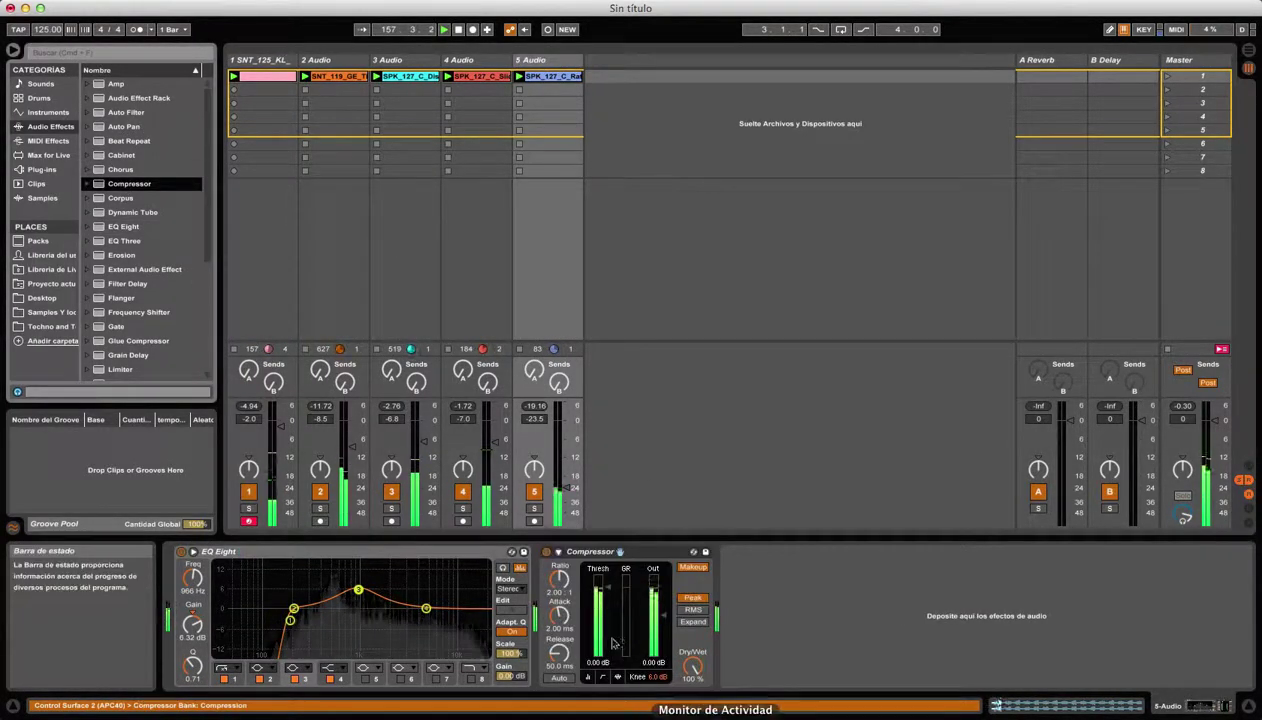
click(559, 553)
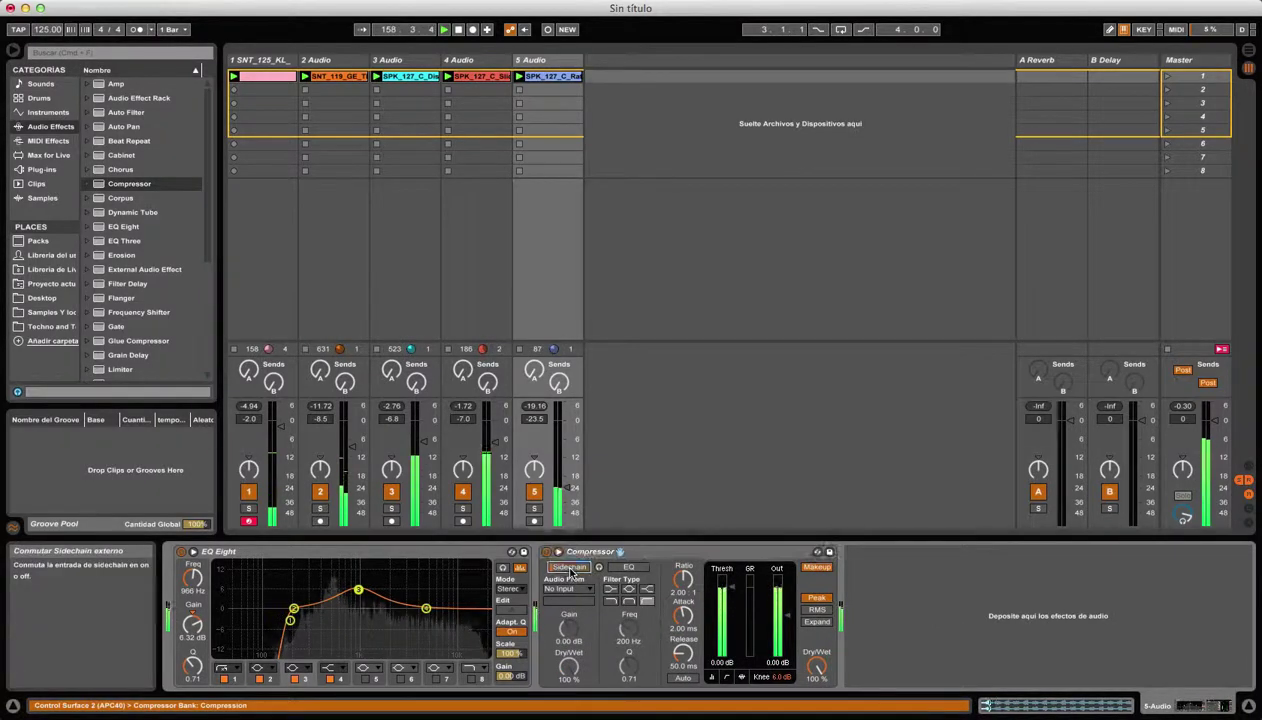
click(575, 590)
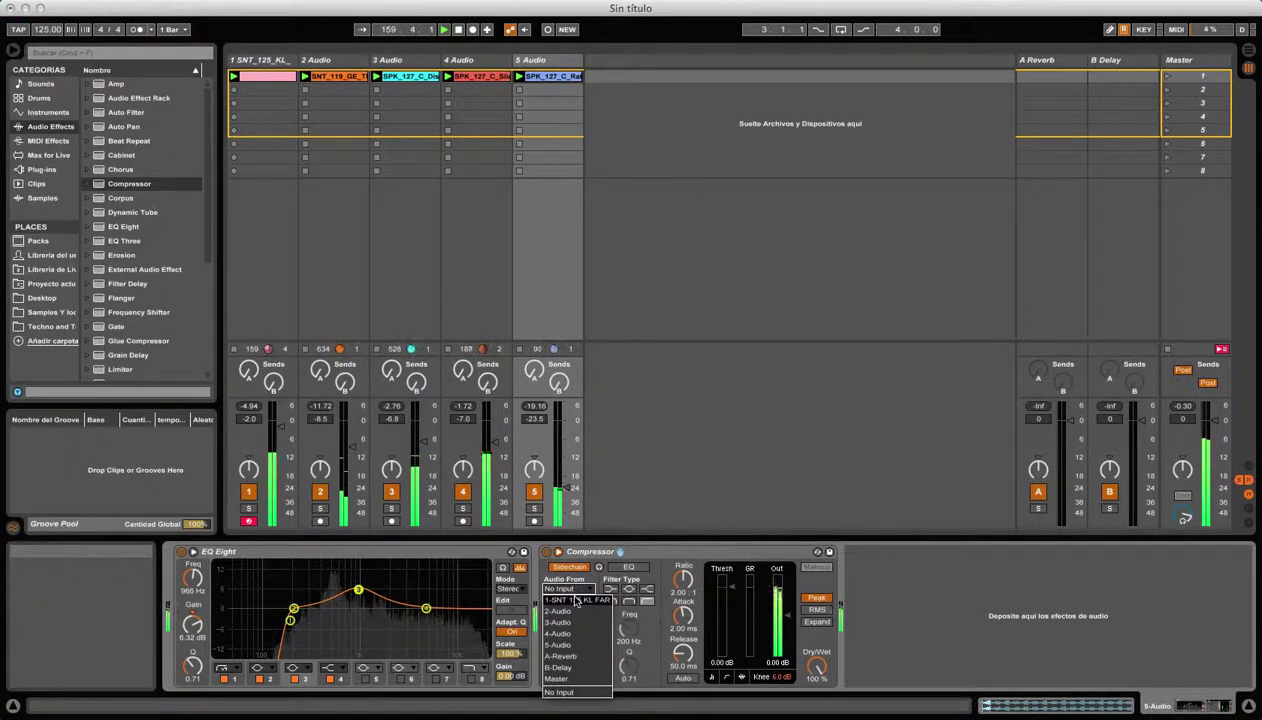
click(576, 600)
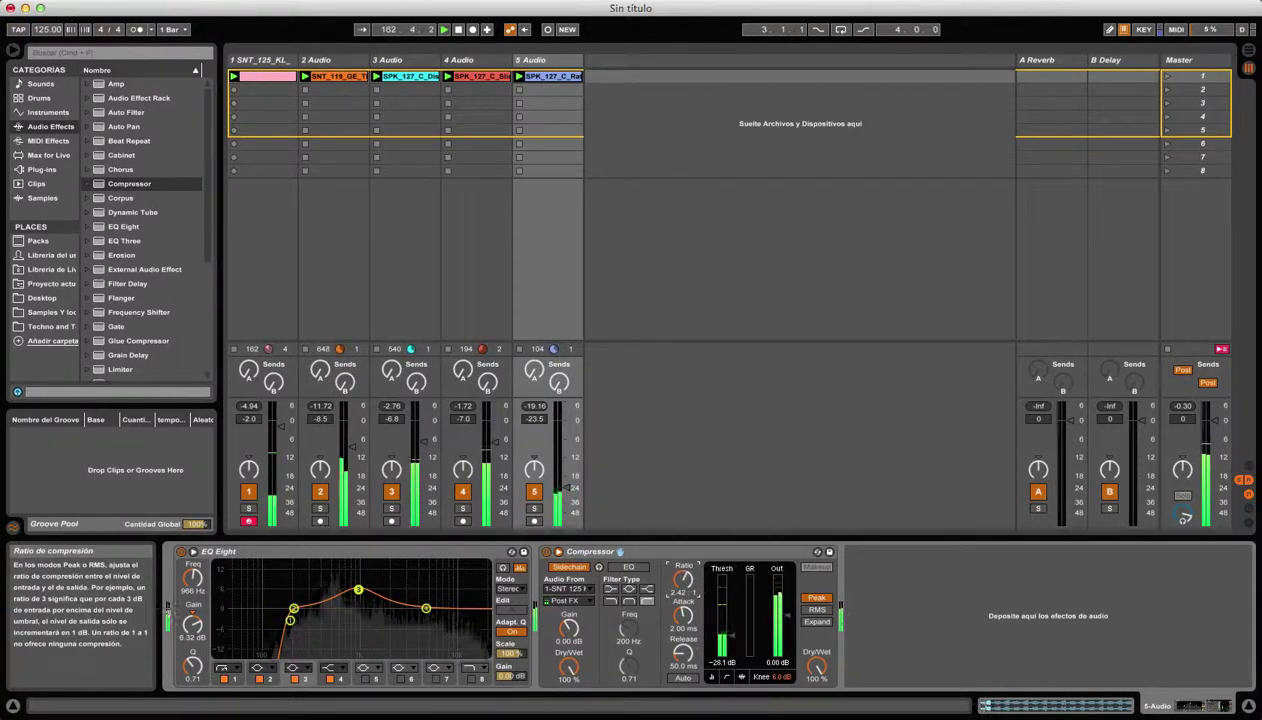
Set the Compressor's ratio to 2.52:1, its threshold to -inf dB and its attack to 0.27 ms.
drag(683, 616, 733, 638)
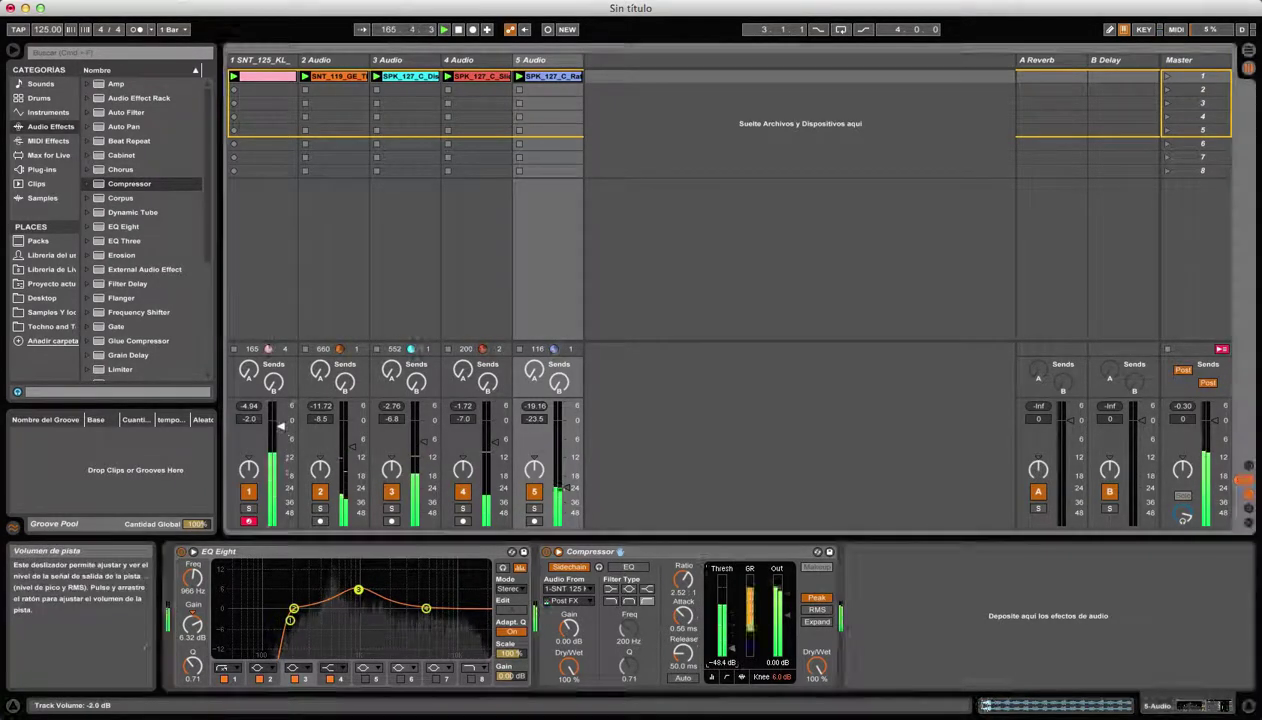
drag(732, 648, 732, 658)
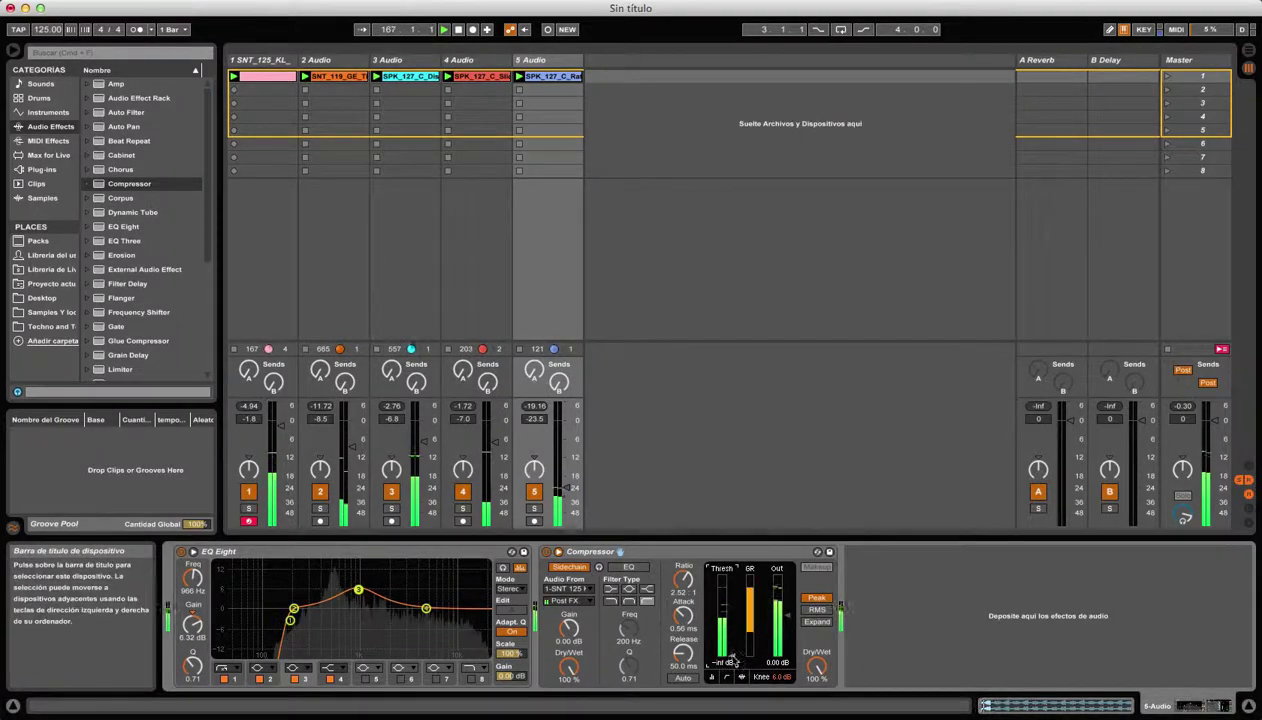
drag(683, 616, 683, 645)
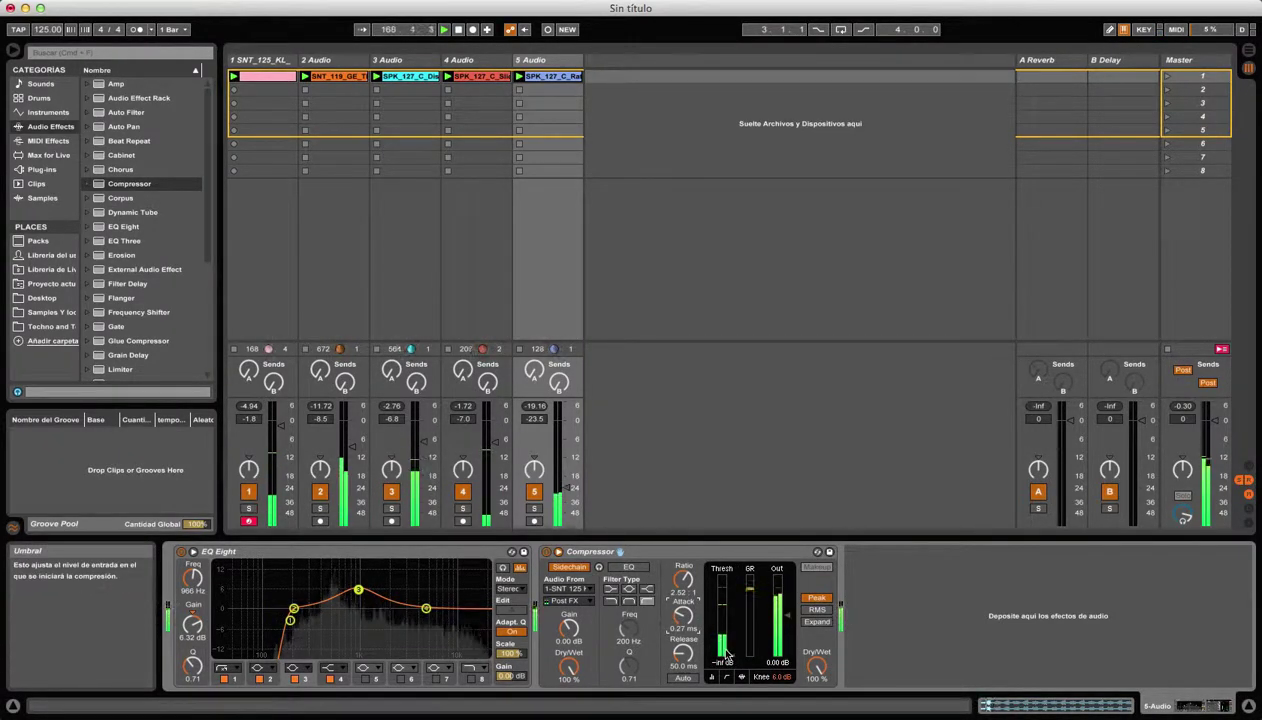
Set the Compressor's threshold to -40.1 dB and release to 68.4 ms, and add the Large Hall reverb preset after it on 5 Audio.
drag(684, 652, 684, 628)
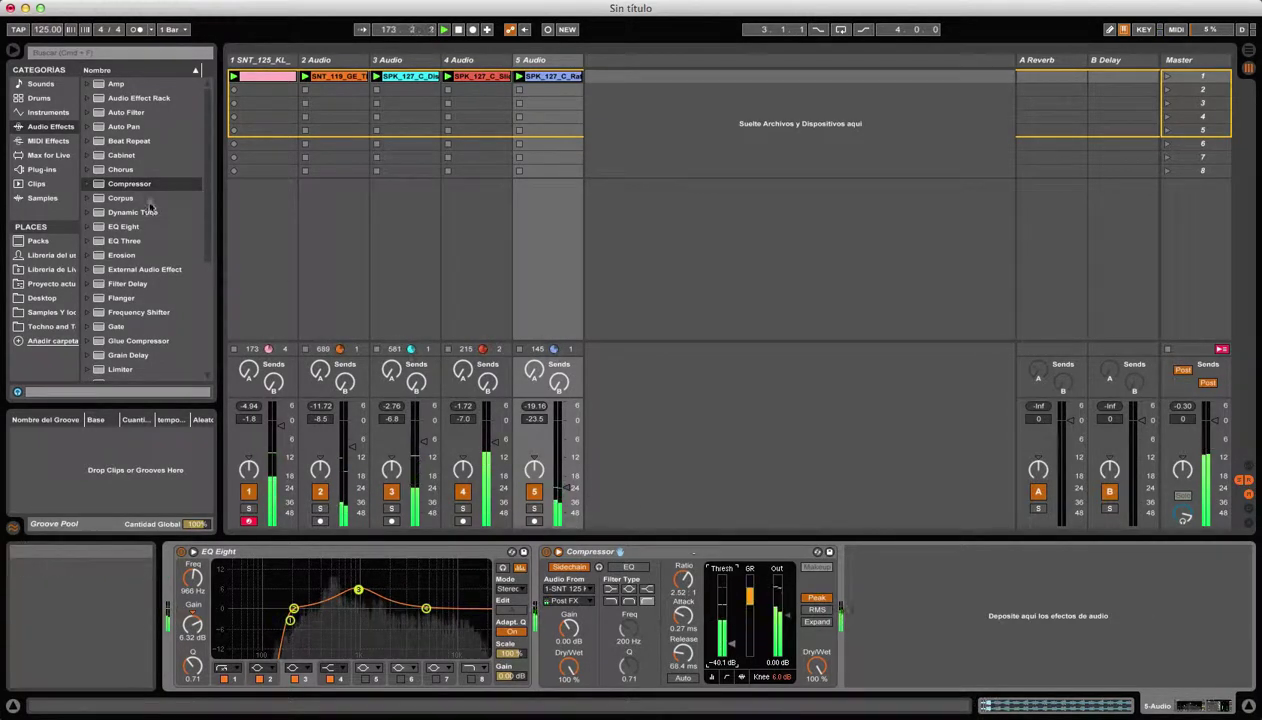
scroll(132, 282, down, 5)
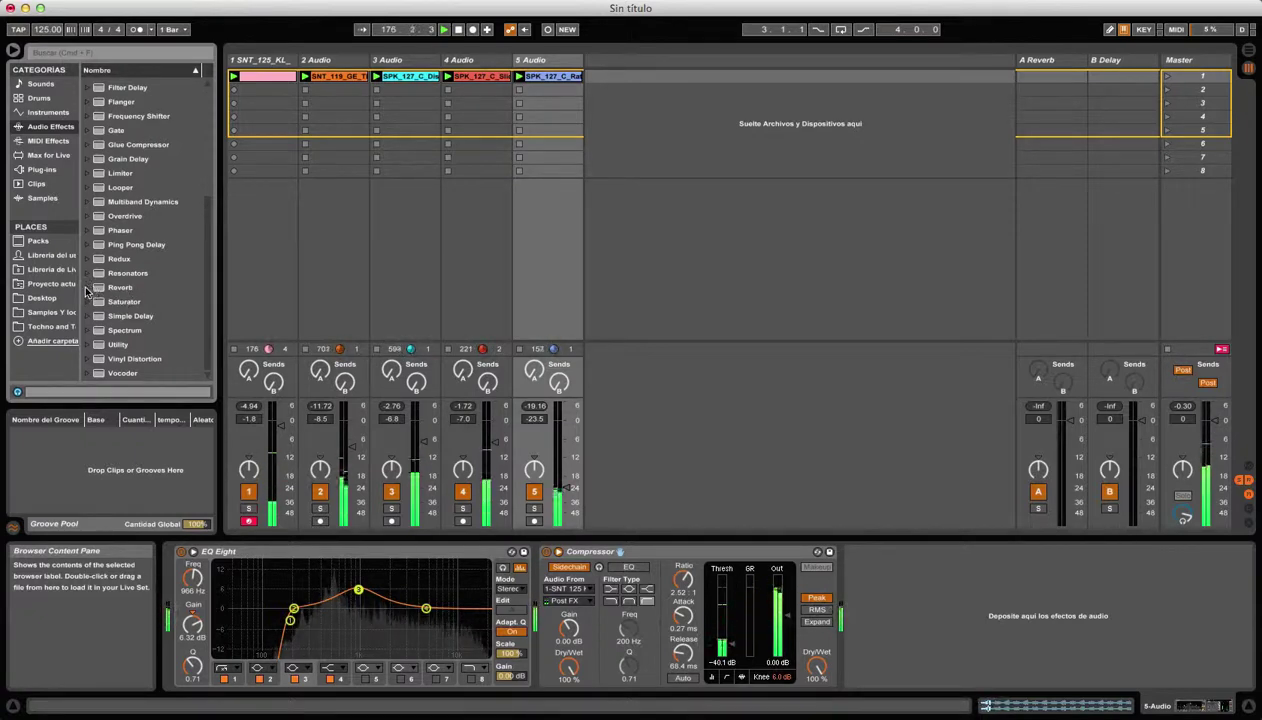
click(87, 288)
click(97, 302)
scroll(100, 308, down, 2)
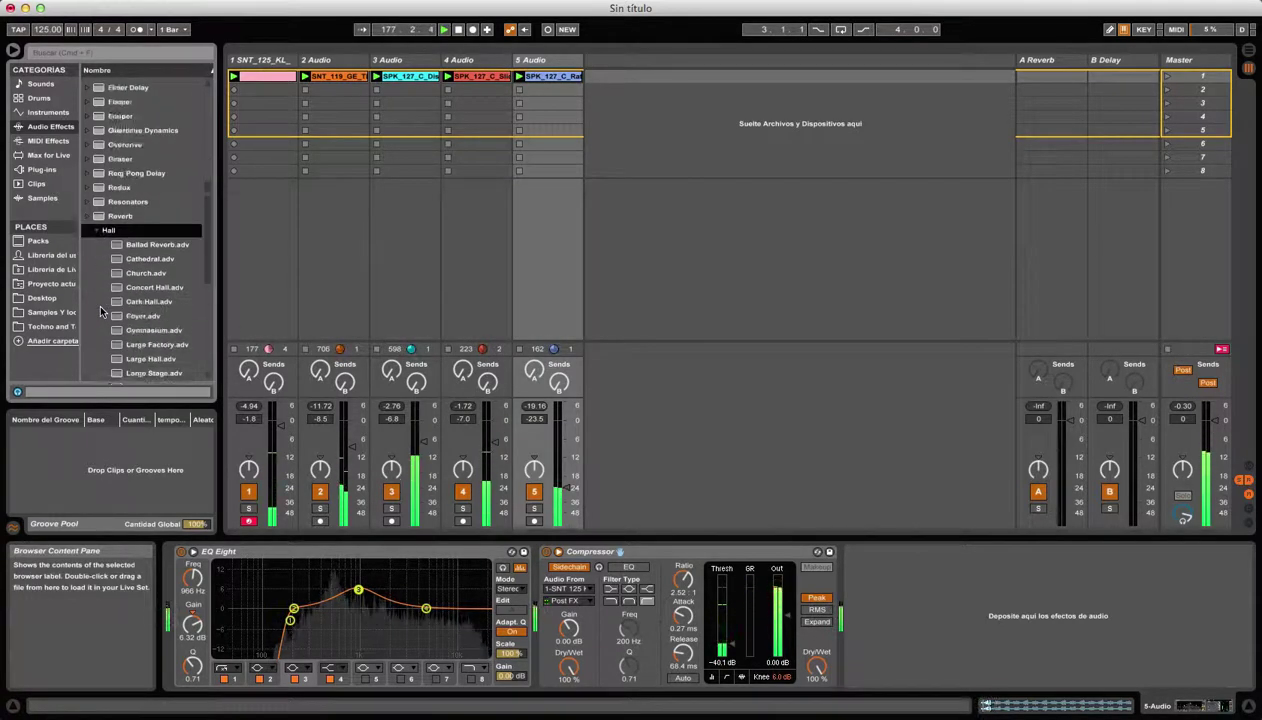
click(116, 328)
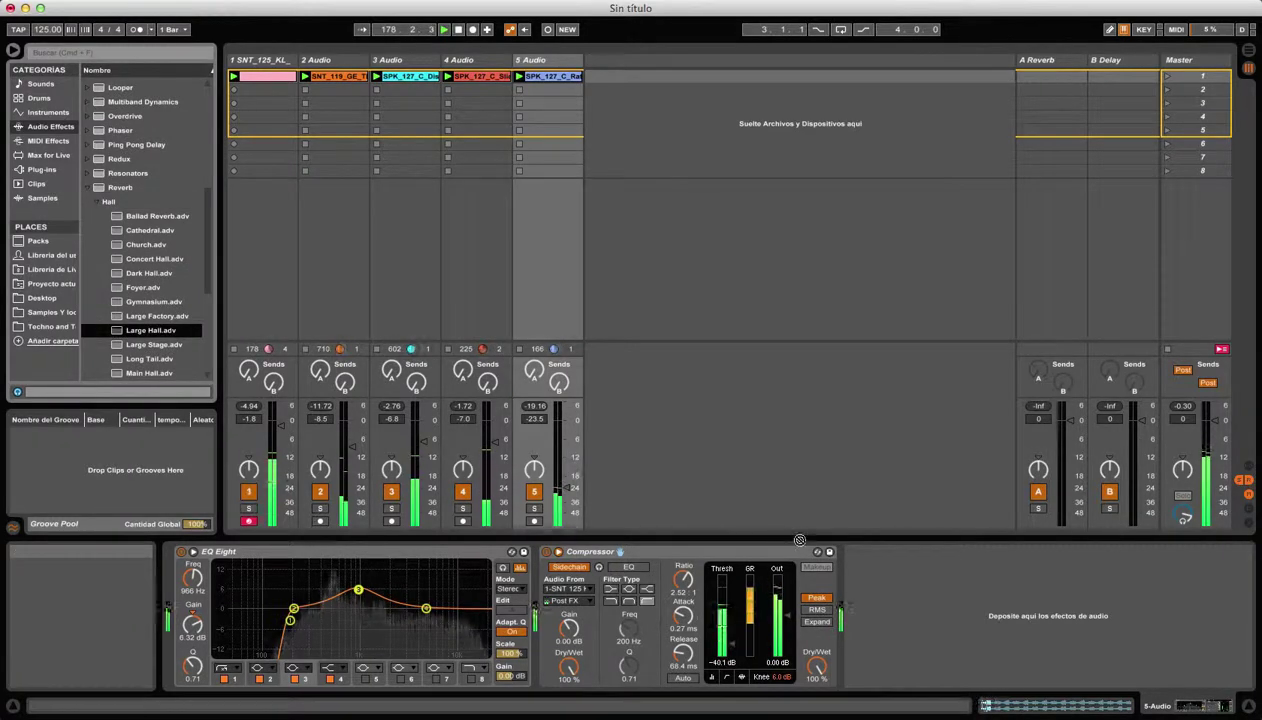
drag(881, 564, 881, 566)
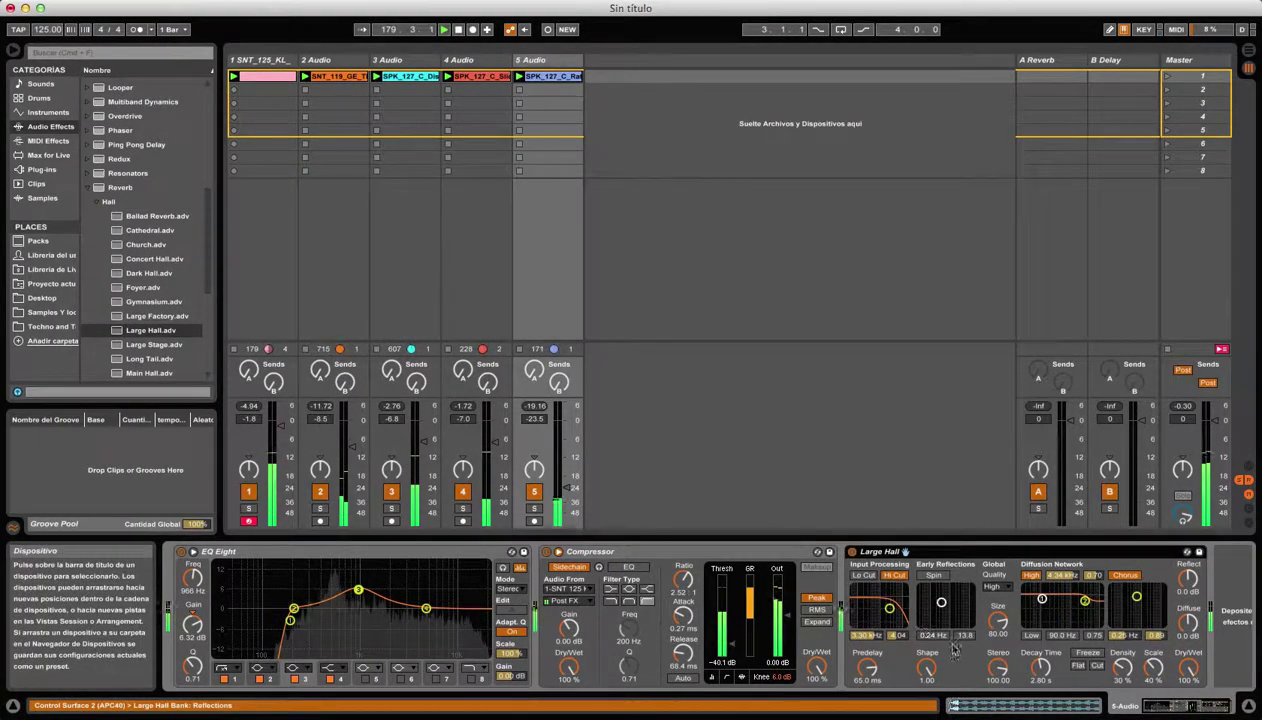
Turn off the reverb's Hi Cut and Chorus; set predelay 0.50 ms, decay 3.46 s, density 45%, scale 51% and dry/wet 39%.
drag(1187, 666, 1187, 680)
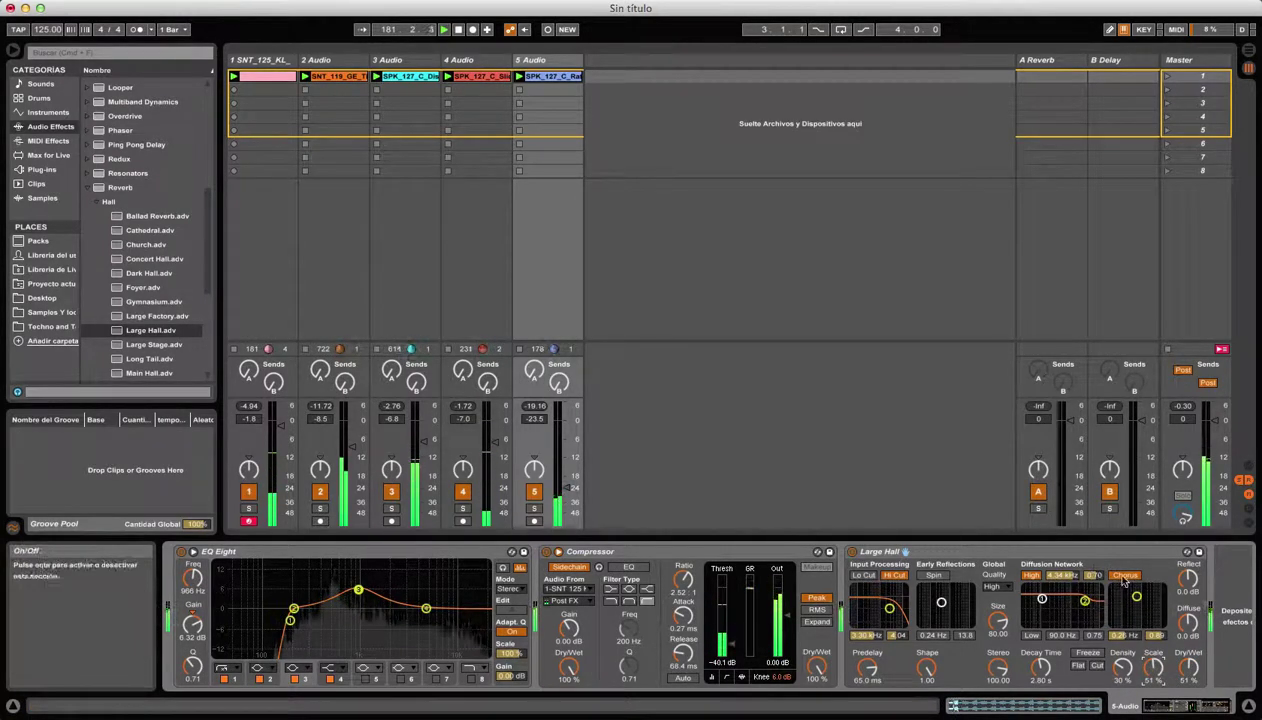
click(893, 576)
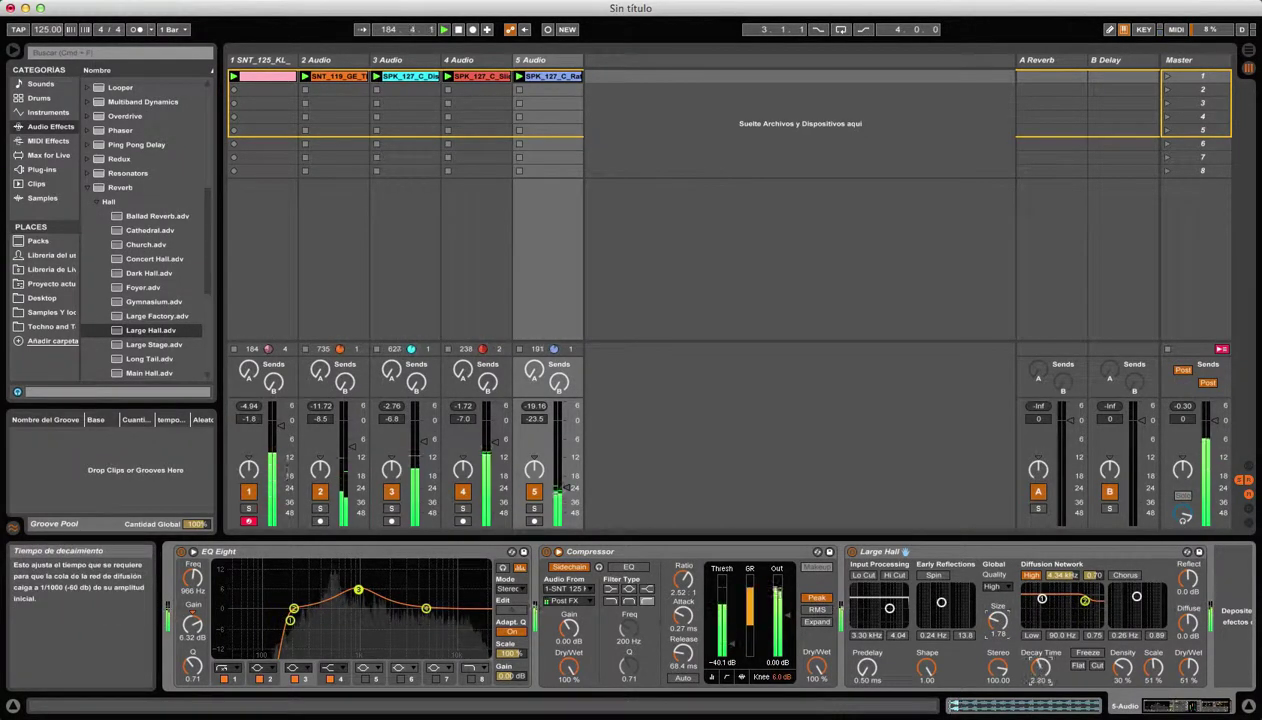
drag(1123, 667, 1123, 650)
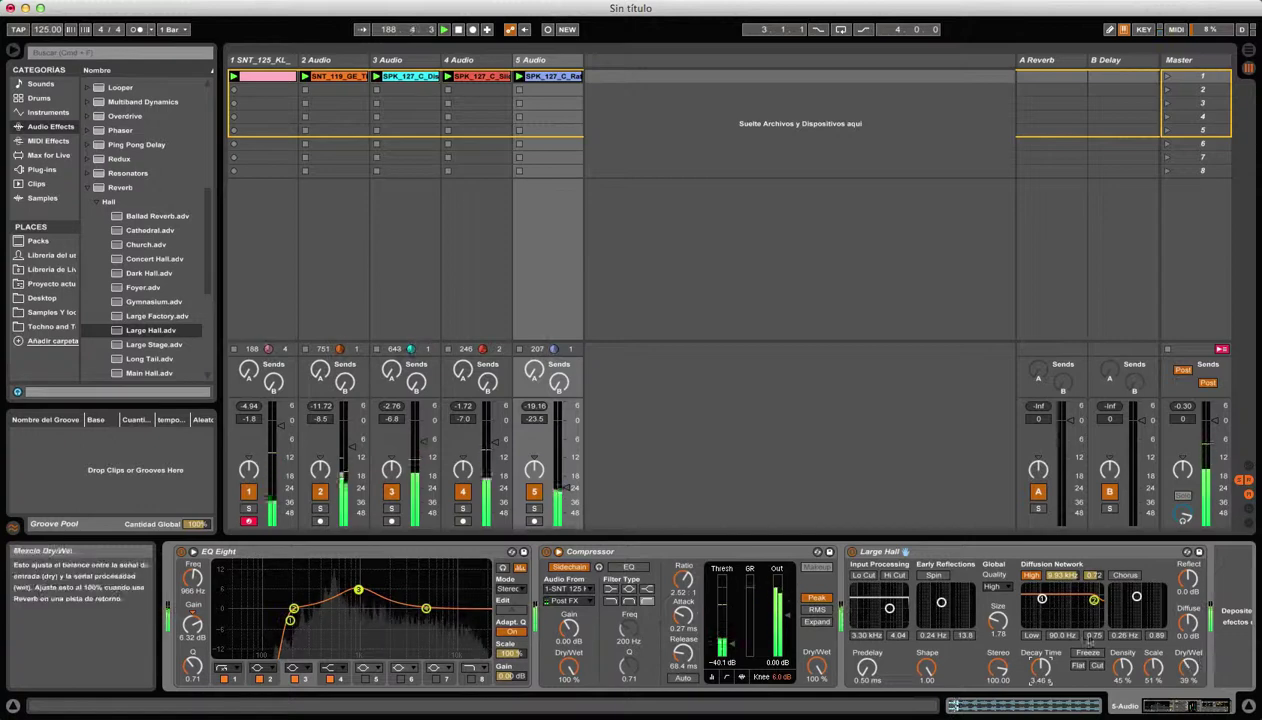
With 5 Audio soloed, set the Compressor to -23.2 dB threshold, 0.88 ms attack and 164 ms release; unsolo it and set its volume to -18.8 dB.
click(536, 509)
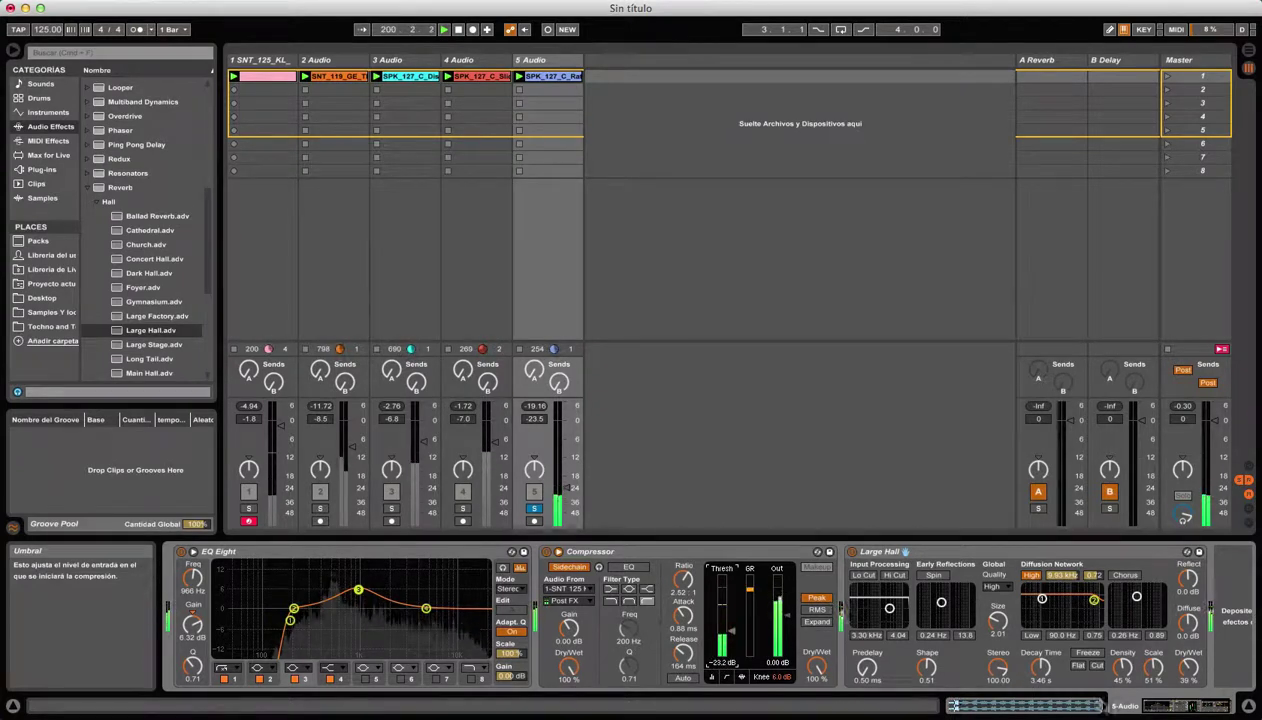
drag(1168, 708, 1207, 711)
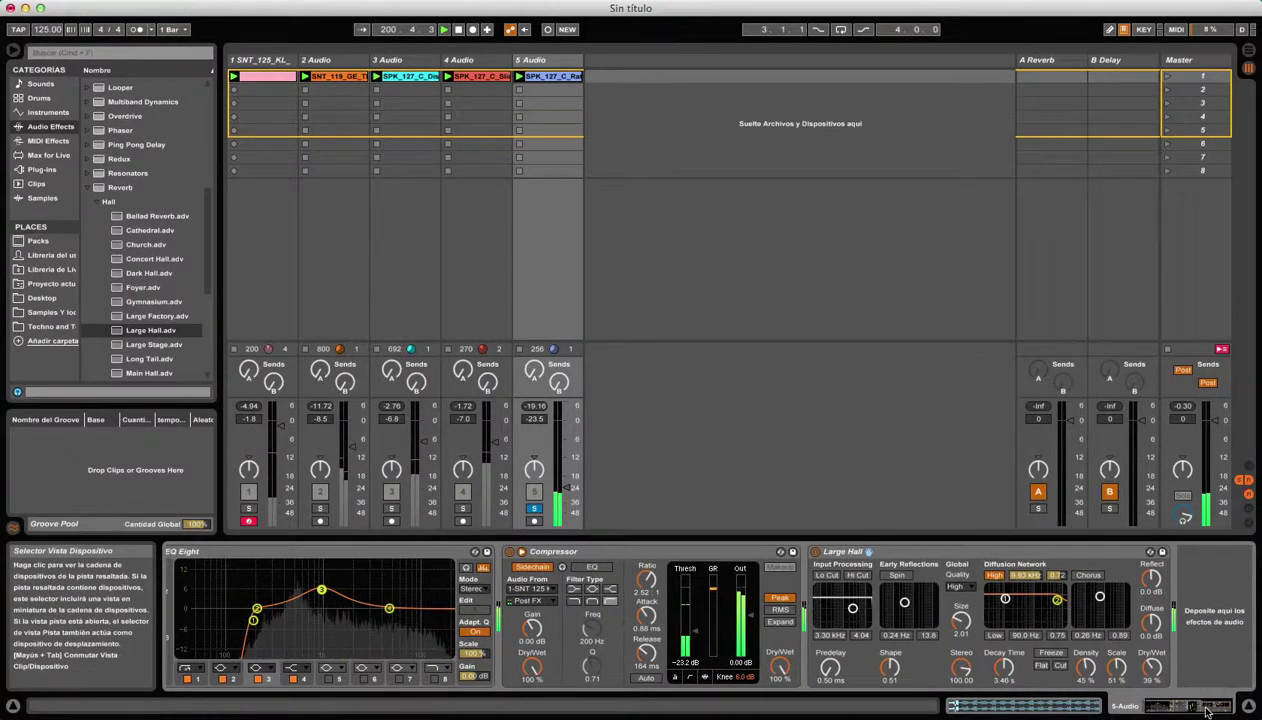
click(533, 510)
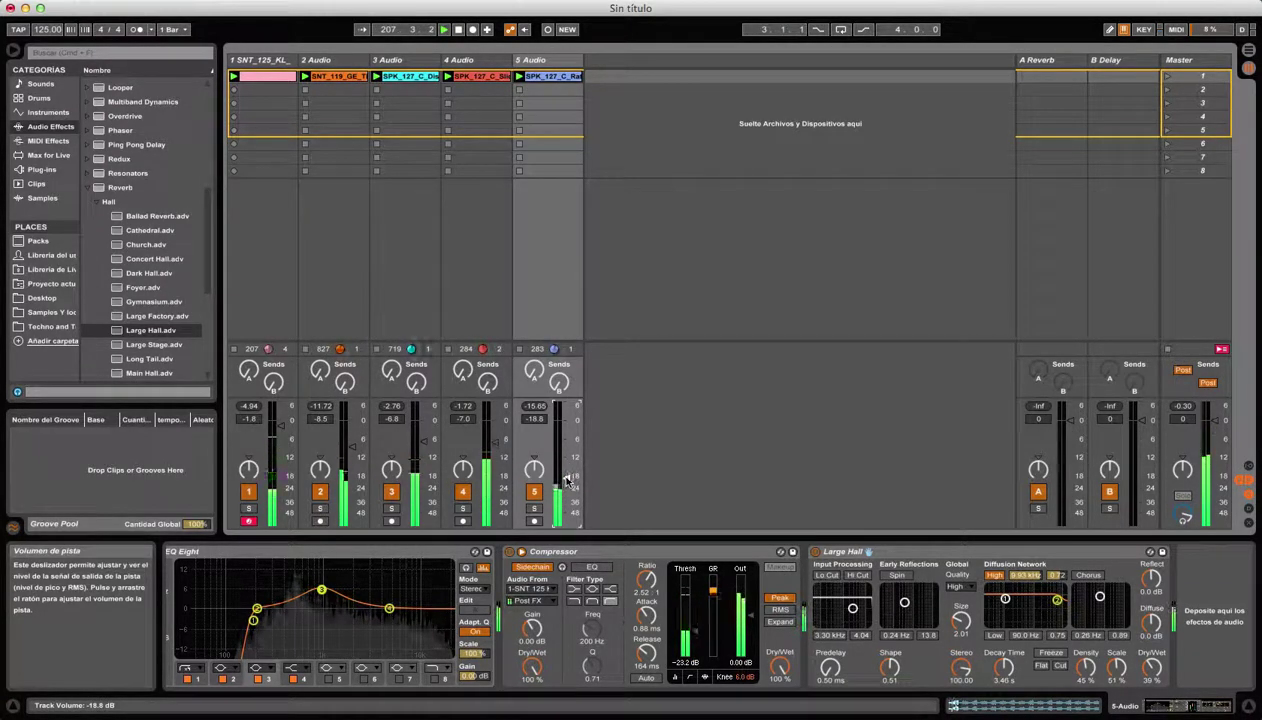
Load the SPK_127_C_Gonk drum loop from the sample pack's SPK_WAV_LOOPS drum folder onto a new sixth audio track.
click(96, 202)
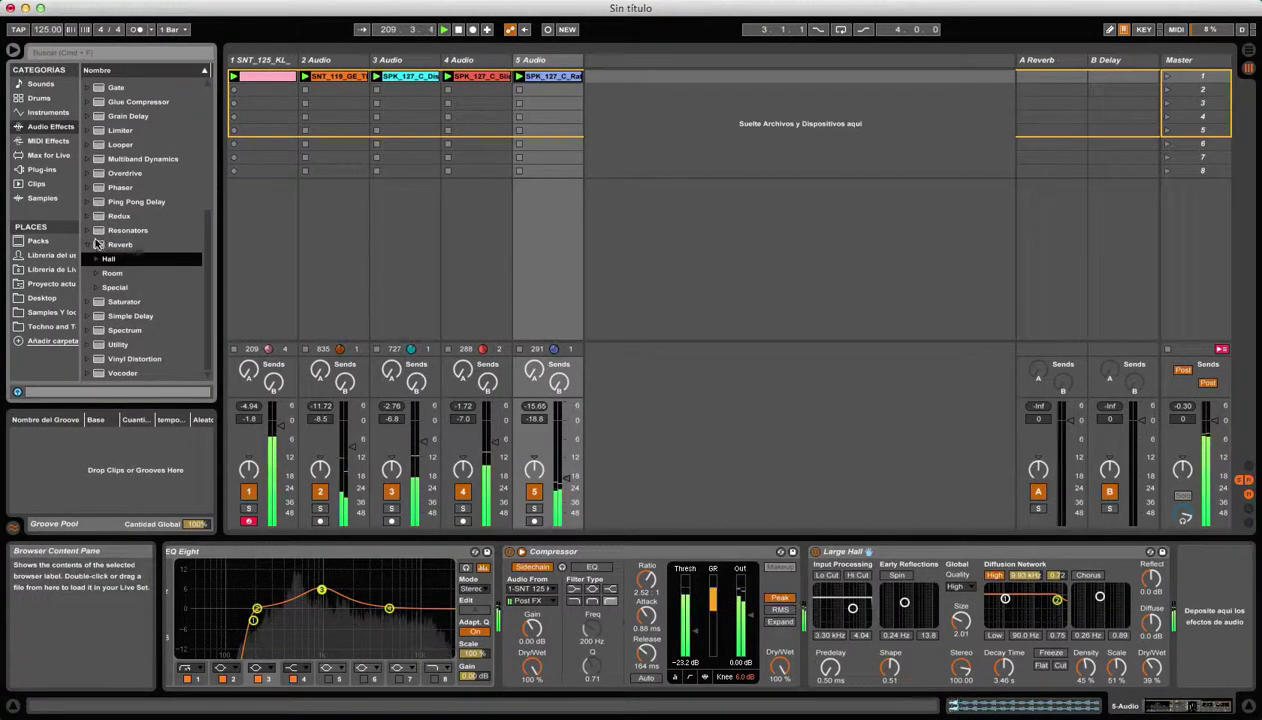
click(51, 315)
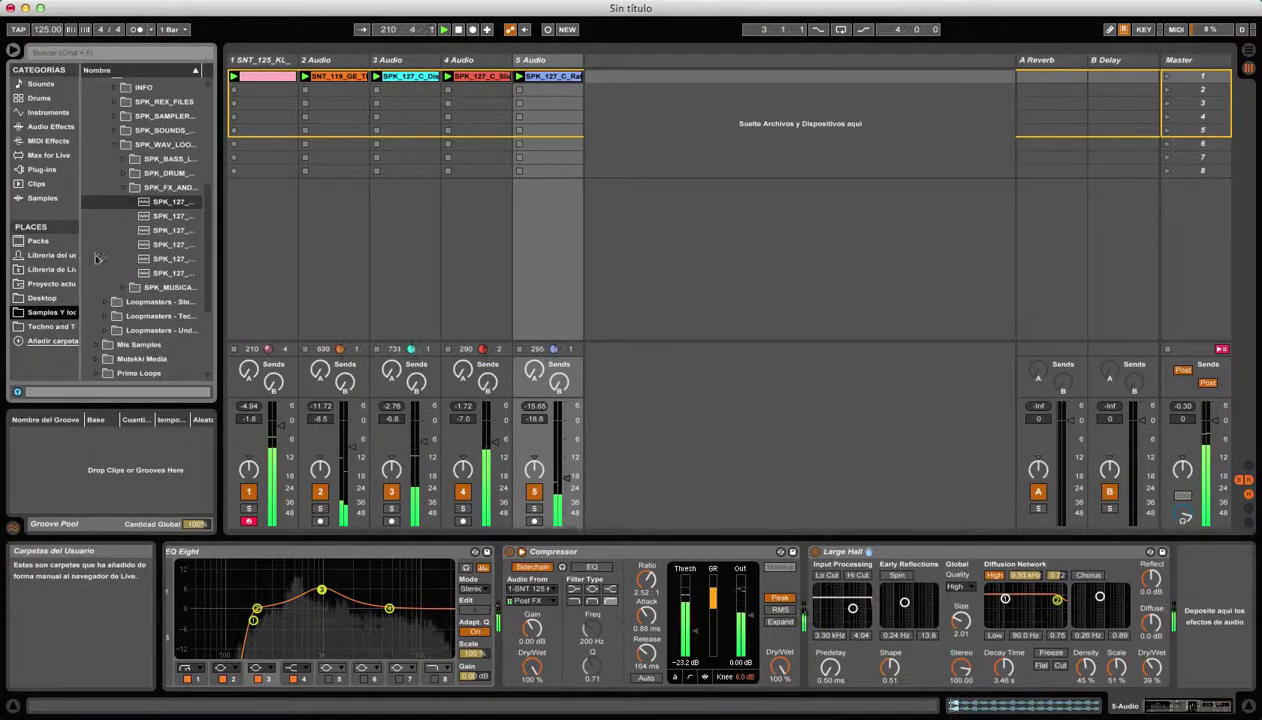
click(122, 187)
click(123, 173)
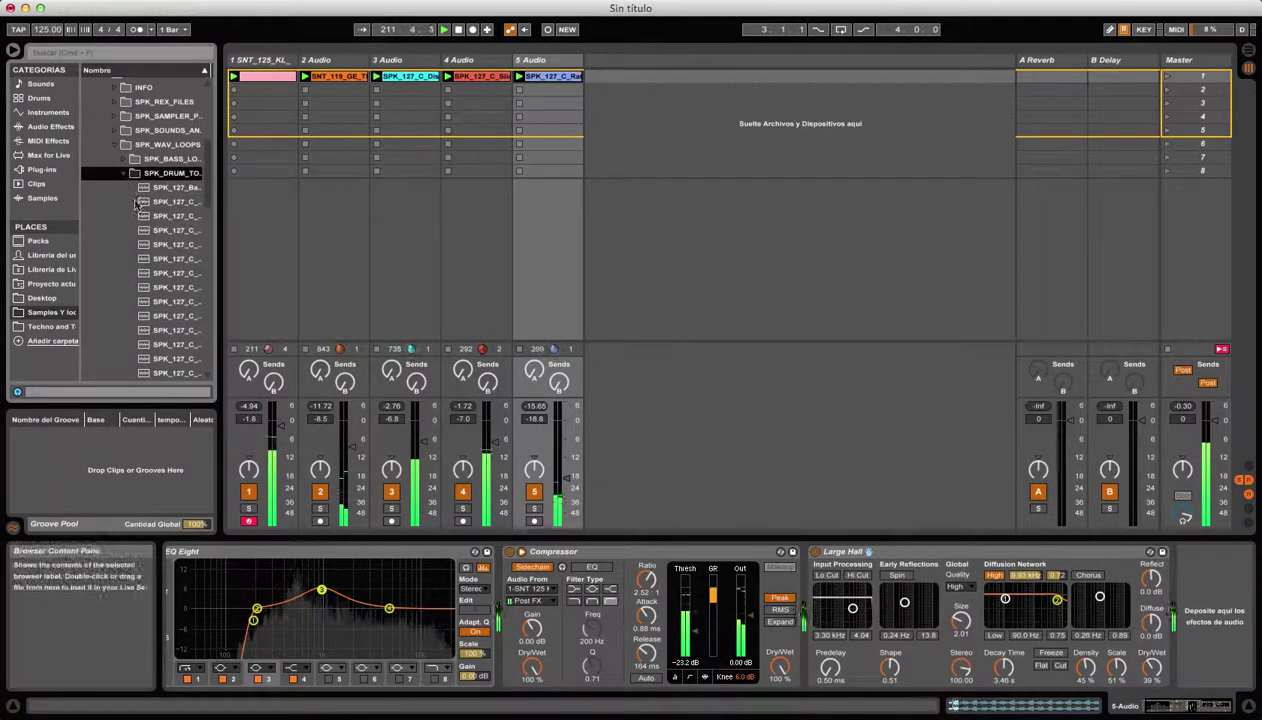
click(155, 258)
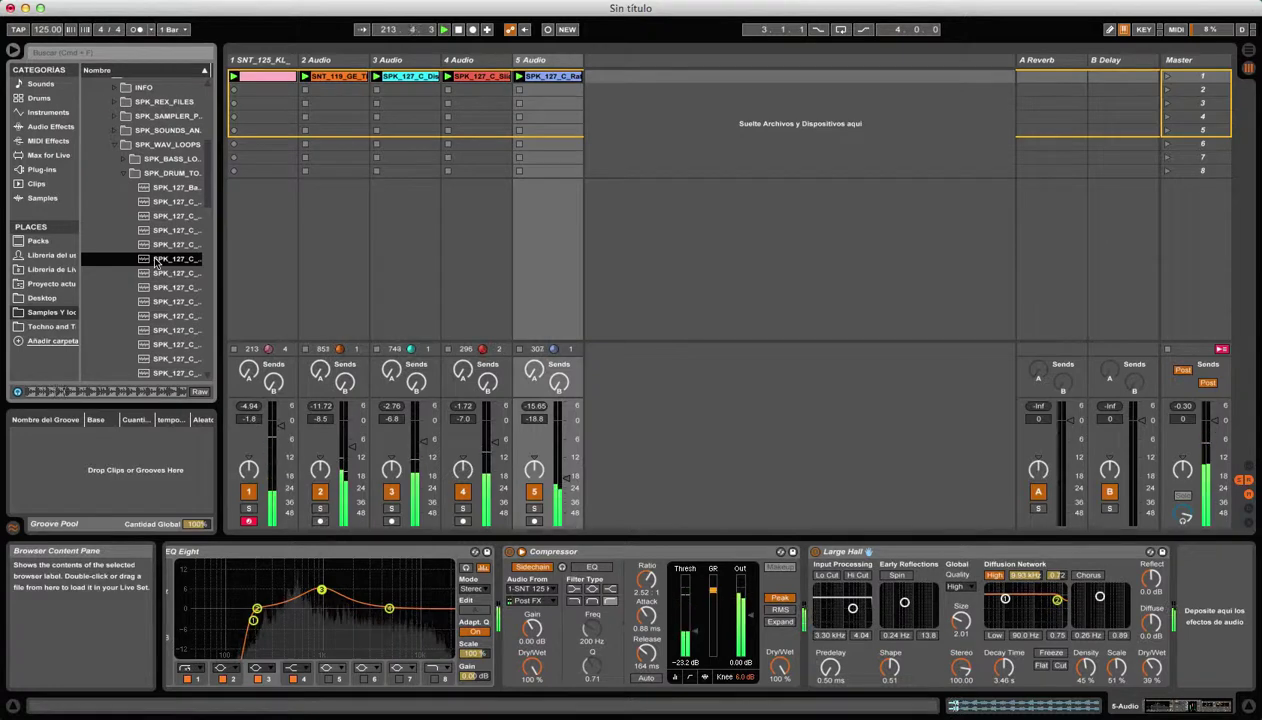
drag(462, 155, 626, 82)
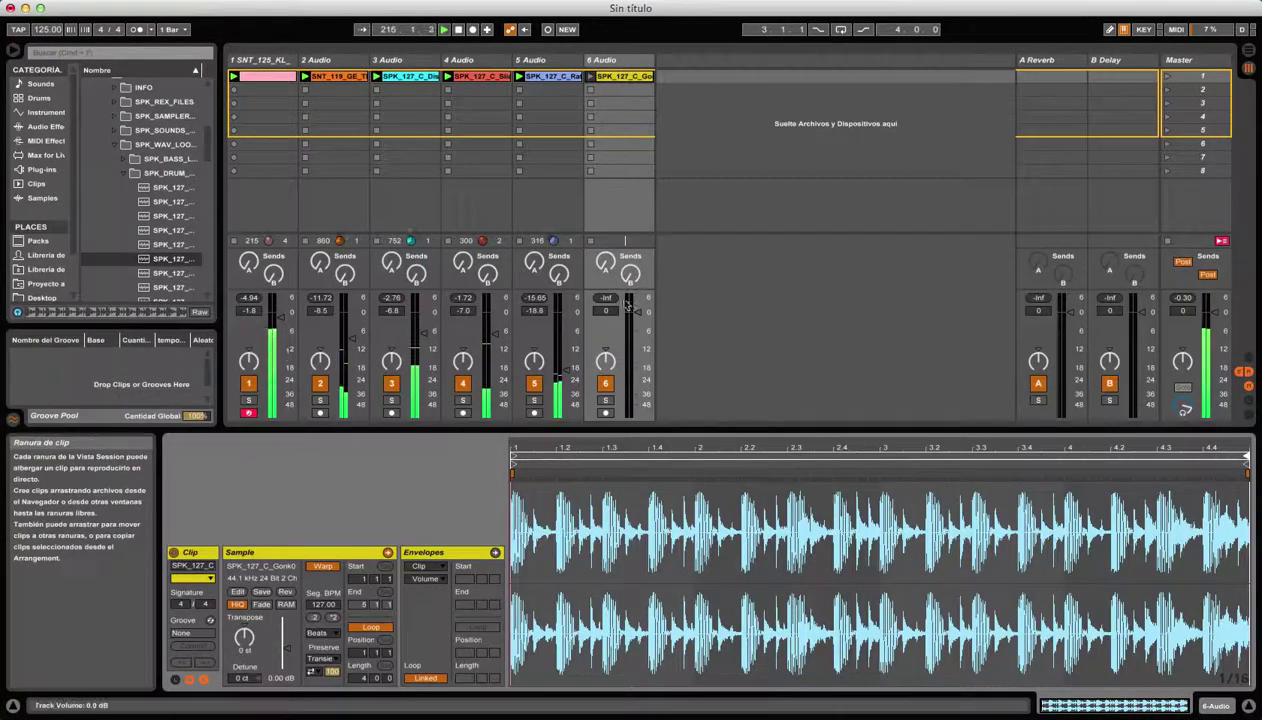
Shorten the Gonk clip's loop to one bar and lower the 6 Audio track's volume to -6.8 dB.
drag(1246, 457, 695, 468)
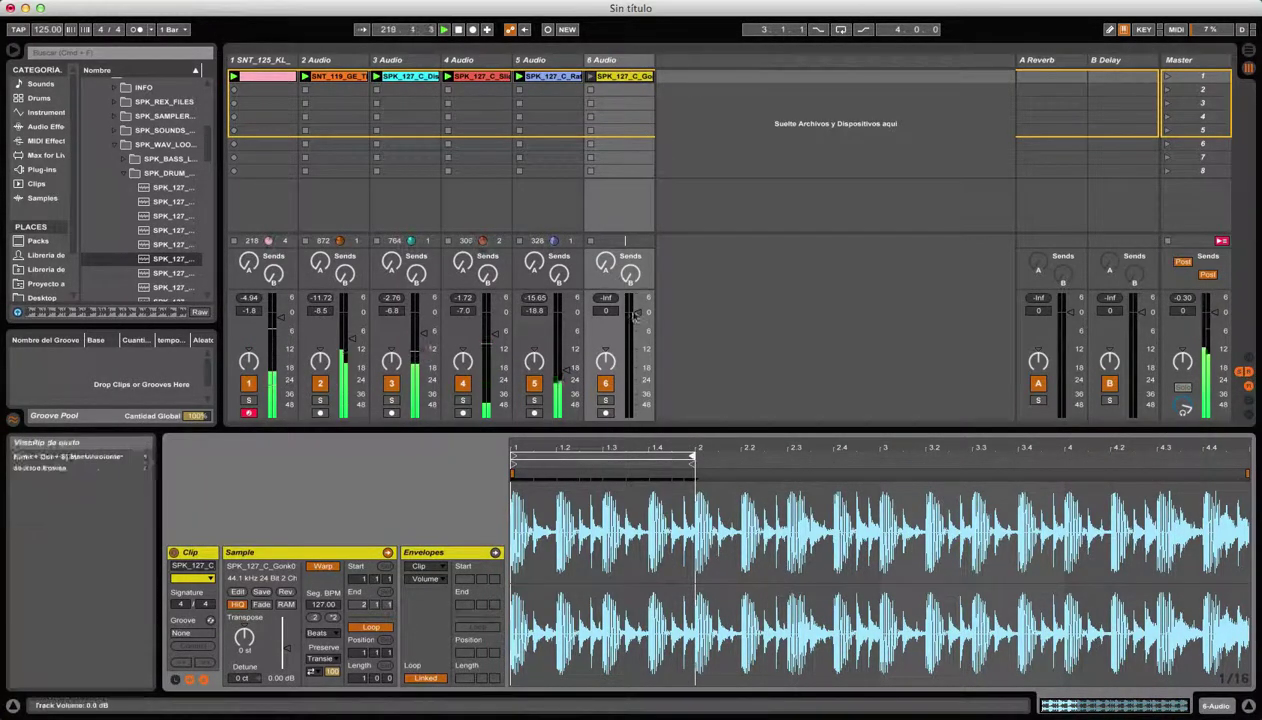
drag(636, 311, 637, 330)
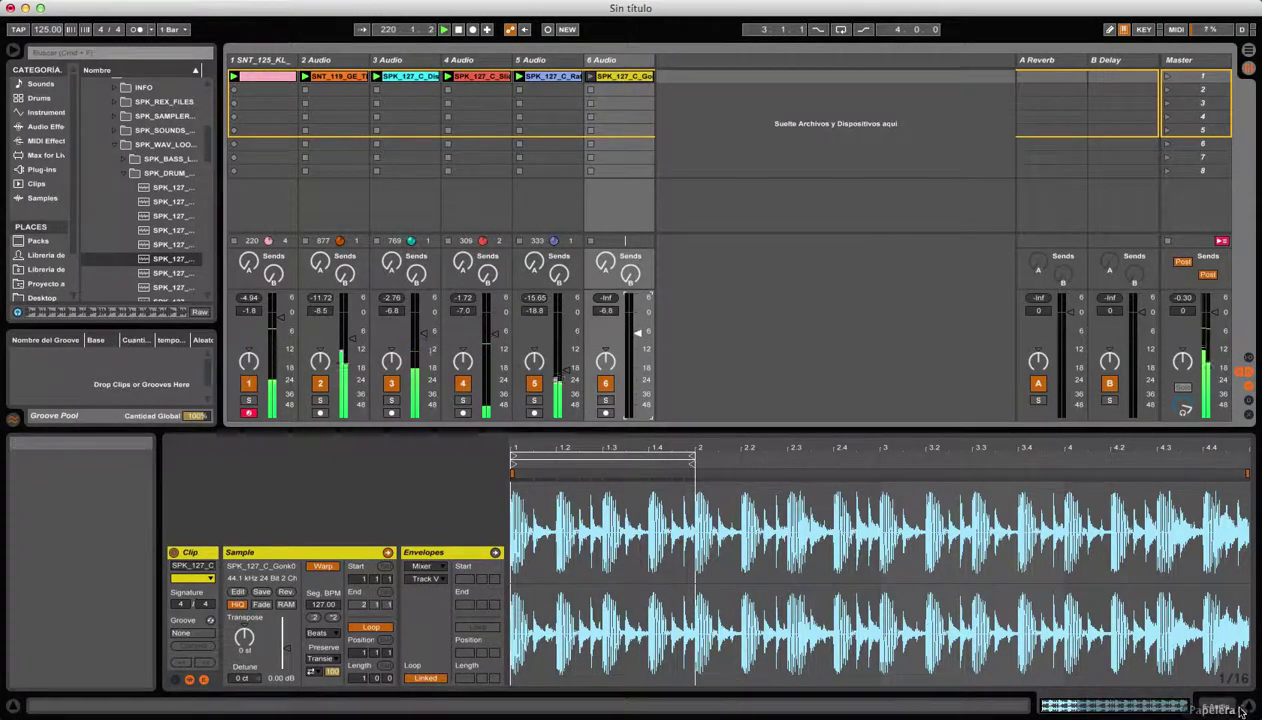
Add a high-pass Auto Filter at about 124 Hz to 6 Audio, launch its clip and set the track's volume to -8.8 dB.
click(1218, 707)
click(50, 127)
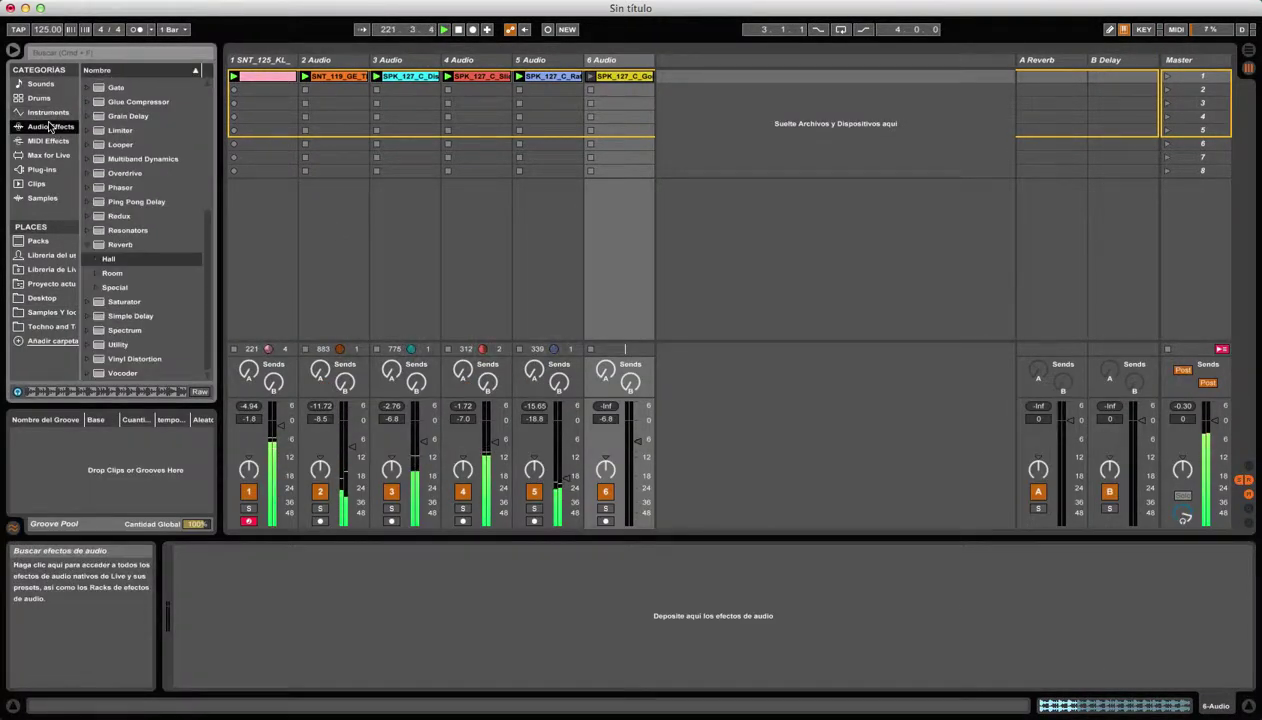
scroll(120, 150, up, 5)
click(121, 113)
double_click(121, 113)
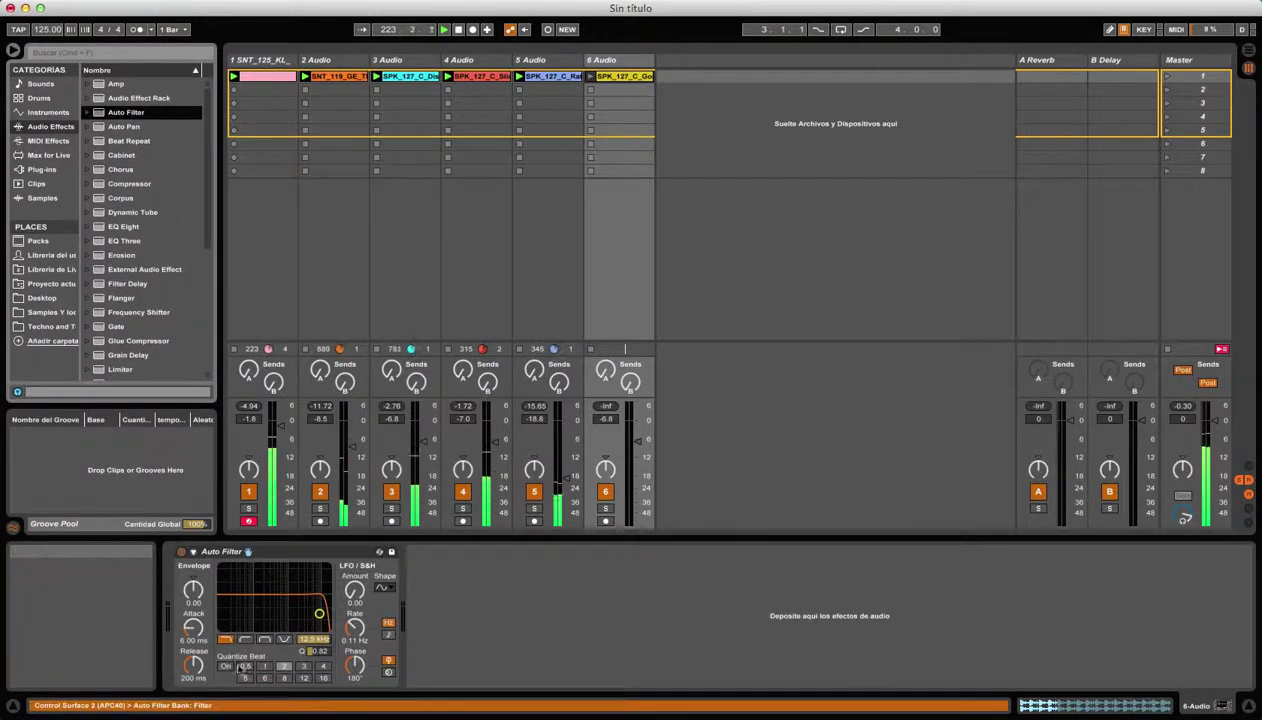
click(246, 639)
drag(300, 622, 246, 616)
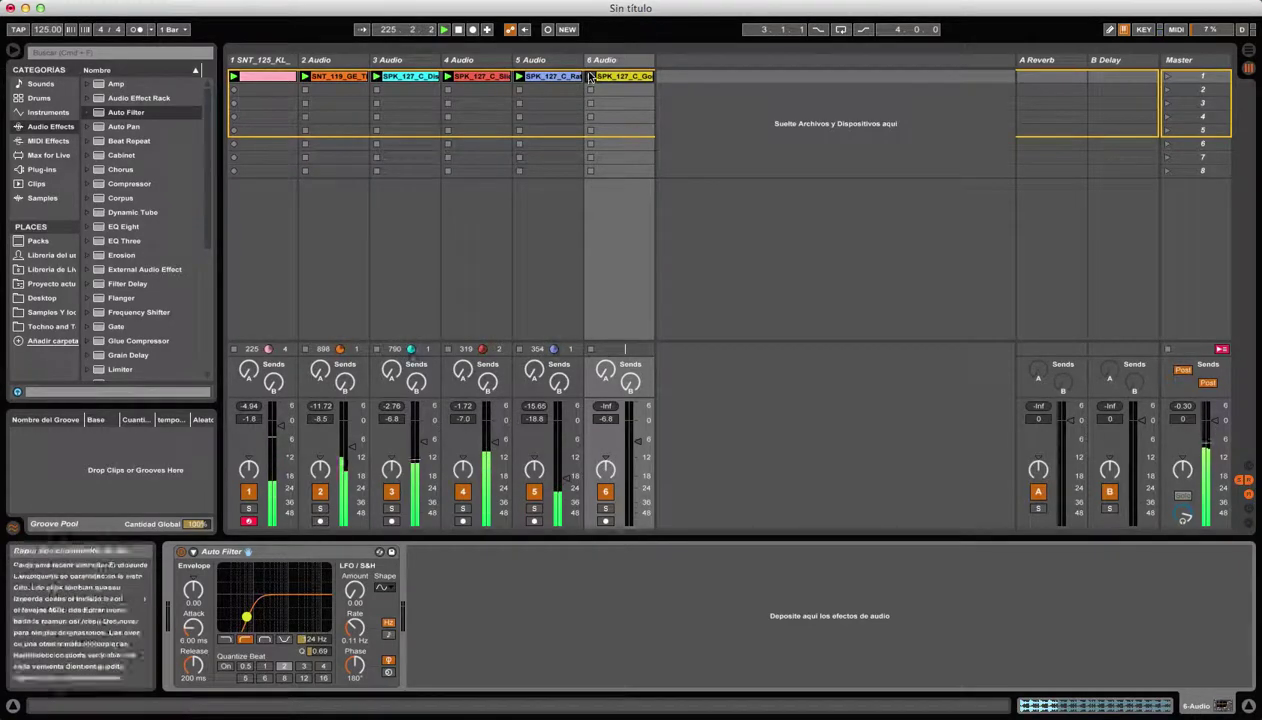
drag(638, 441, 638, 447)
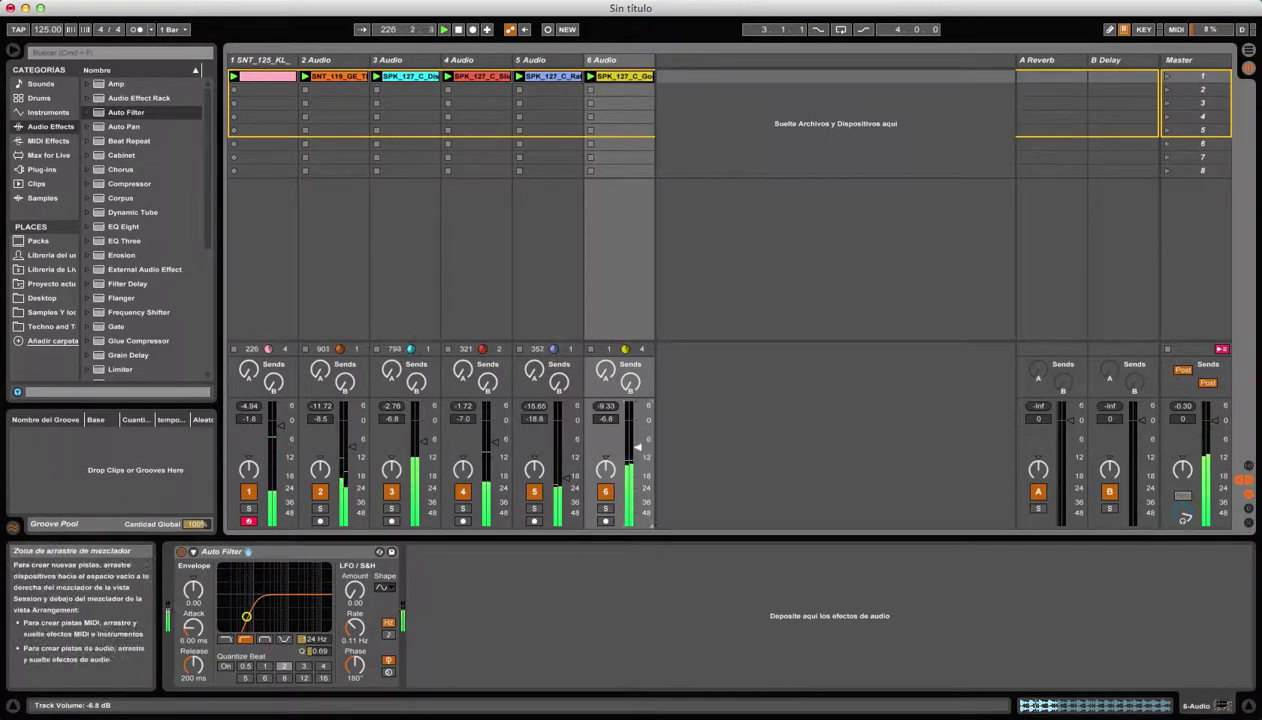
Shorten the Gonk clip's loop to half a bar, ending at 1.3, and crop the sample to it.
click(1086, 707)
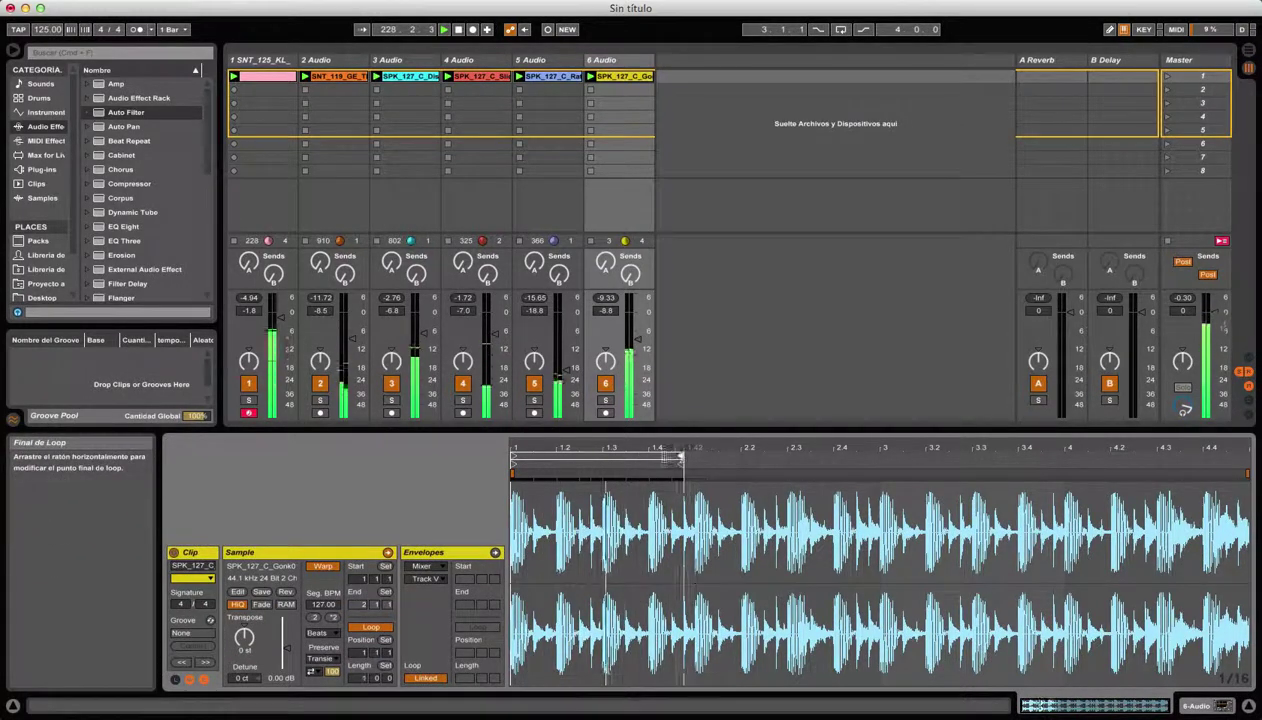
drag(690, 458, 605, 462)
mouse_move(513, 456)
mouse_down()
mouse_move(558, 457)
mouse_move(514, 457)
mouse_up()
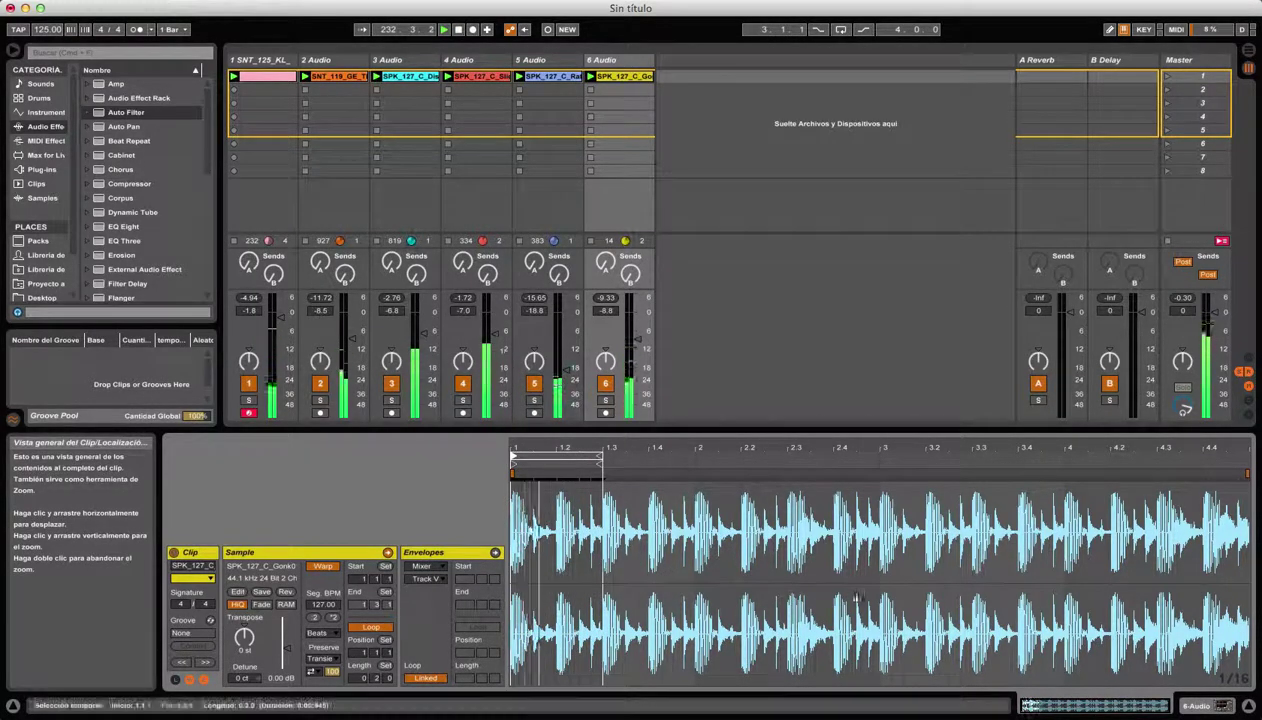
right_click(566, 520)
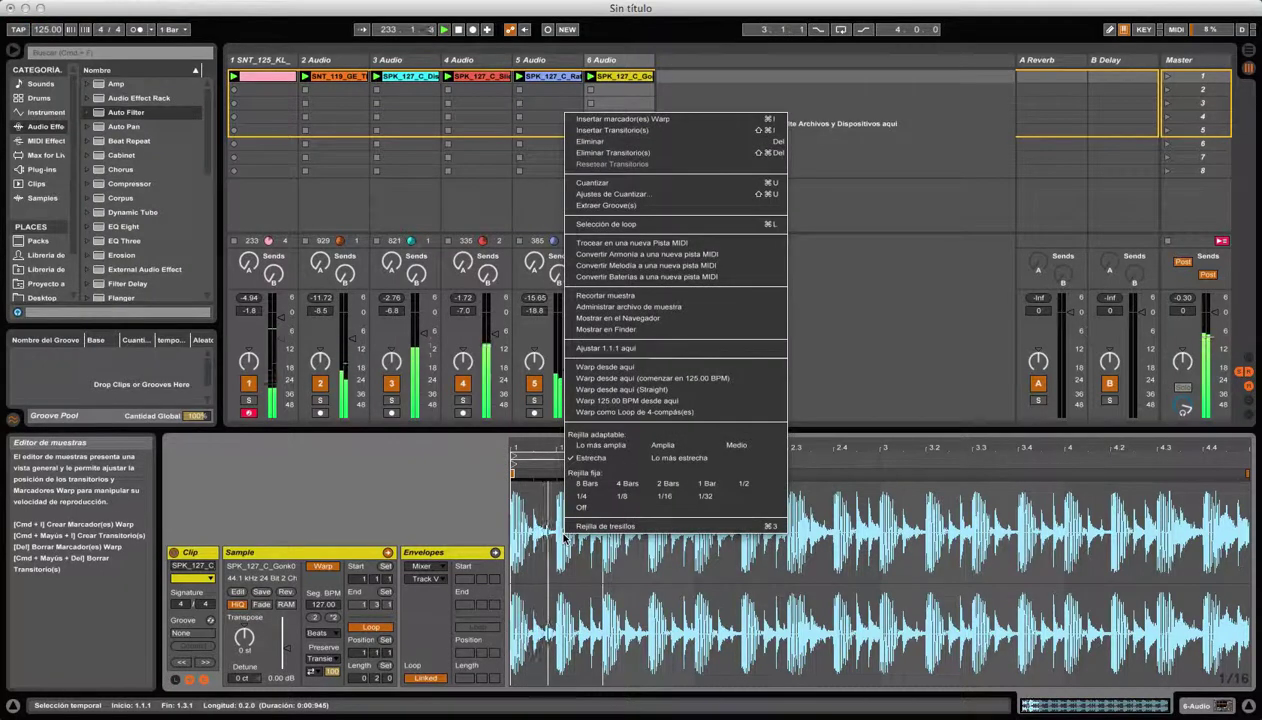
click(630, 296)
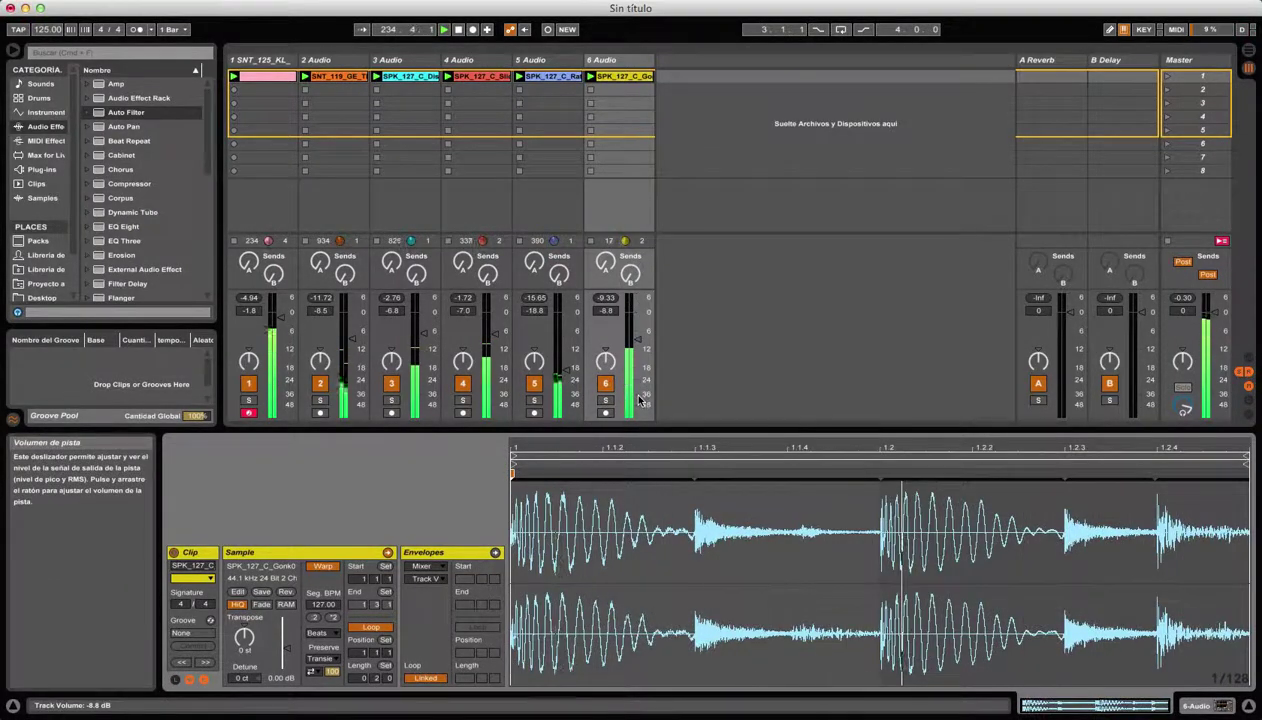
Draw a clip volume envelope that silences the Gonk loop's first hit and rises to full level just before 1.1.3.
click(428, 567)
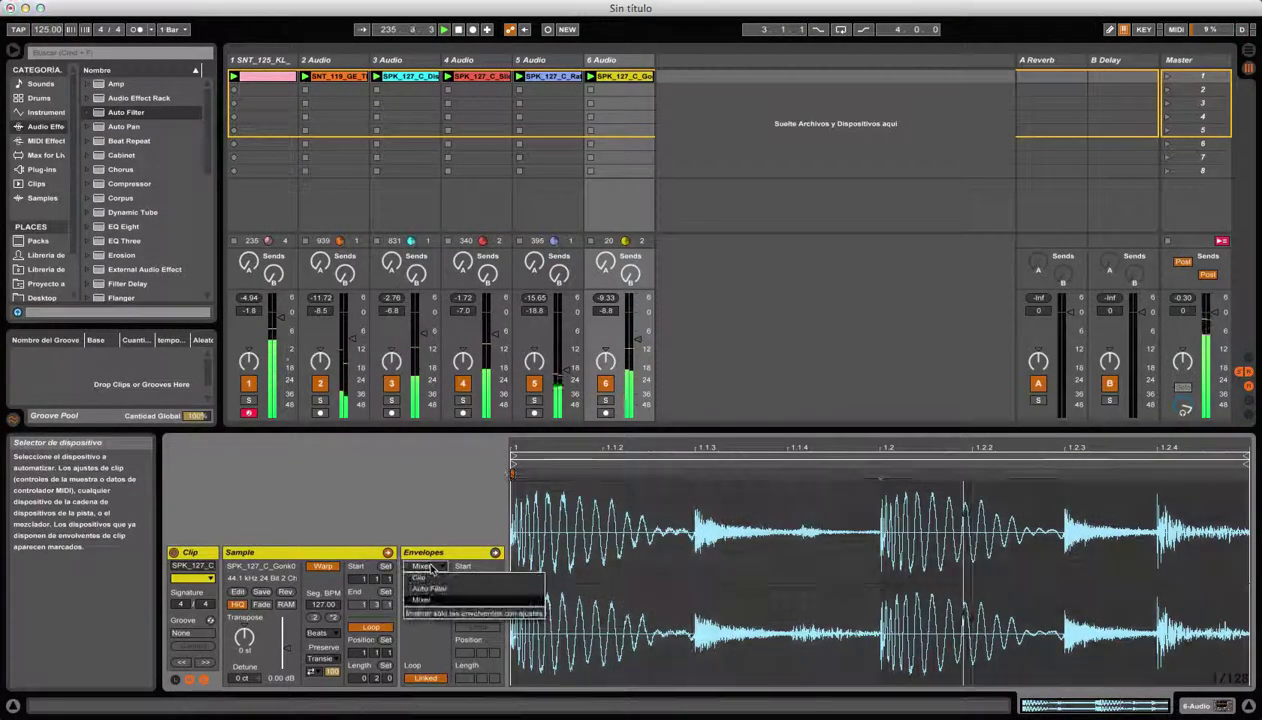
click(419, 578)
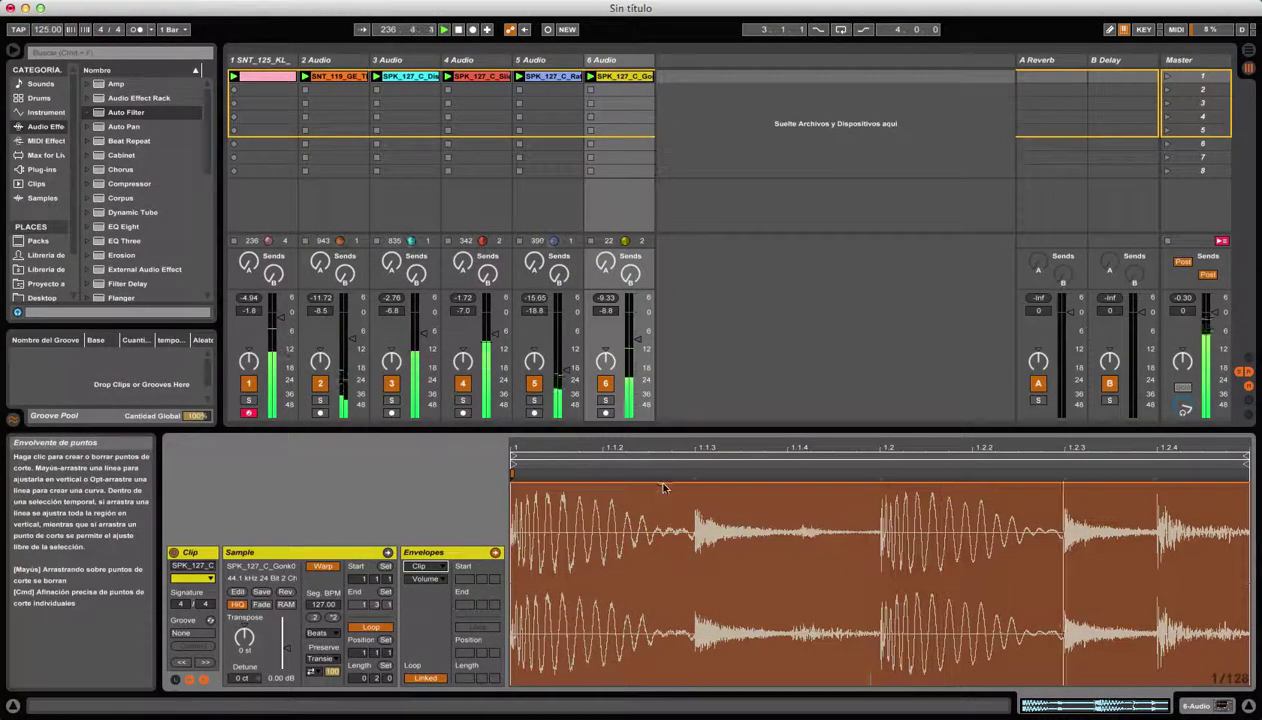
click(688, 485)
drag(680, 484, 678, 684)
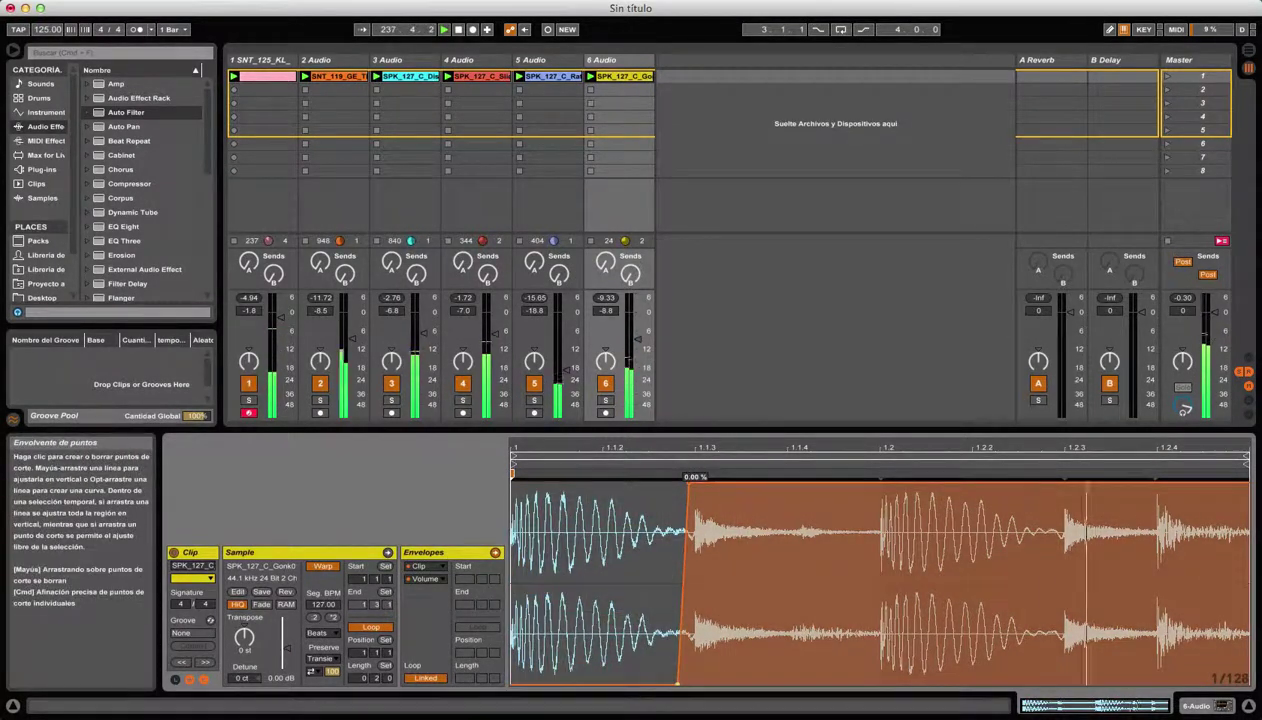
drag(688, 484, 693, 484)
drag(678, 684, 682, 684)
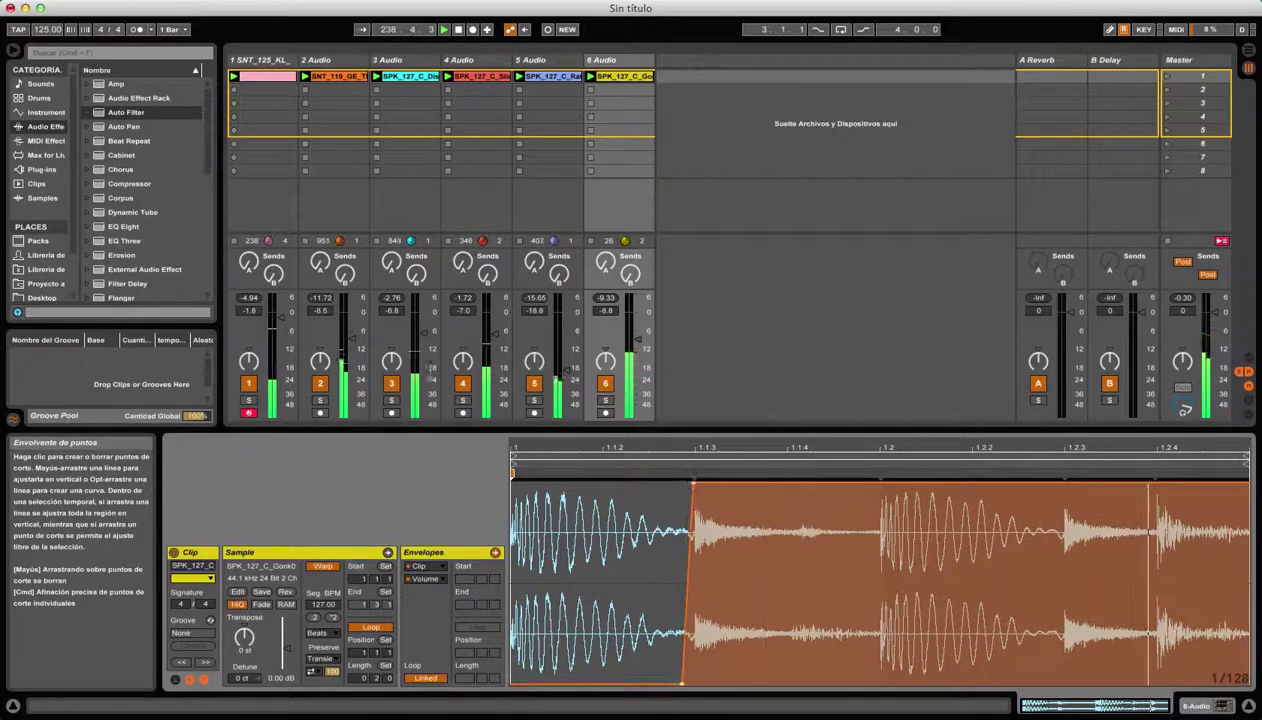
Add breakpoints to the clip volume envelope that dip it to silence just before 1.2.
click(873, 485)
click(882, 485)
drag(878, 485, 877, 684)
key(super+a)
drag(882, 485, 880, 485)
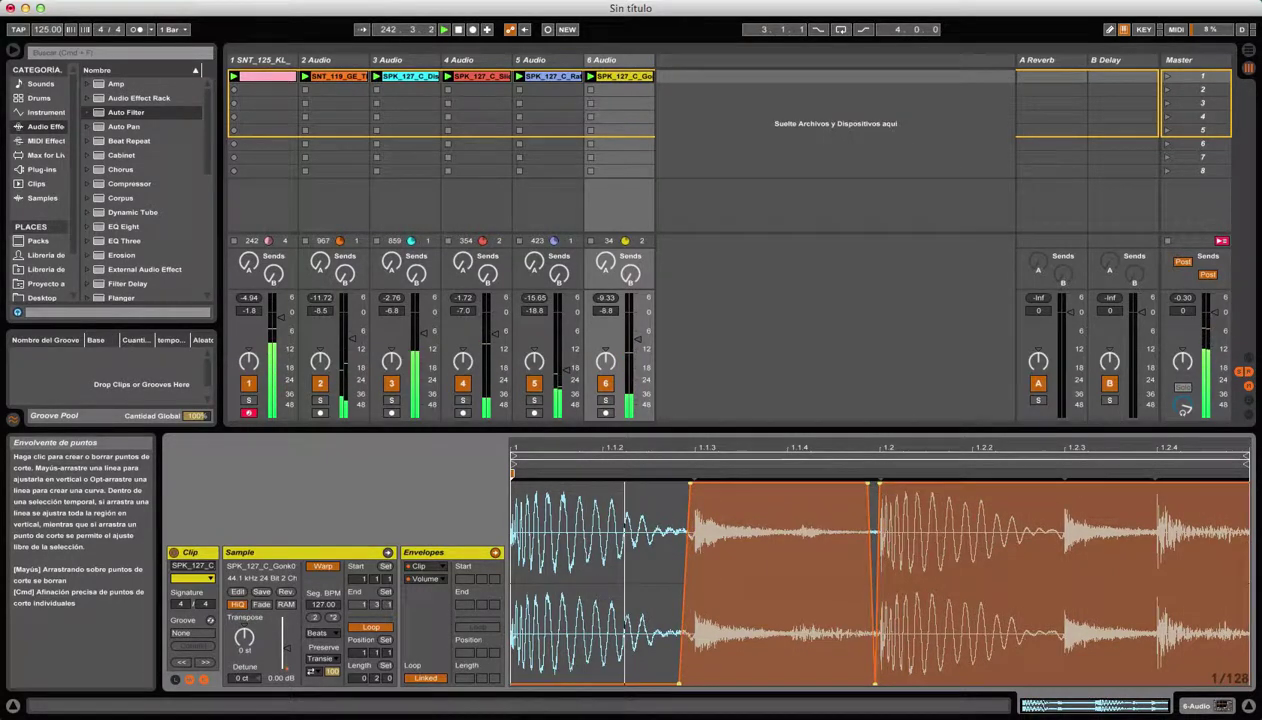
Start the envelope's fade-out earlier before 1.2, keep the second hit silent until about 1.2.3, and lower the 6 Audio track's volume.
click(861, 506)
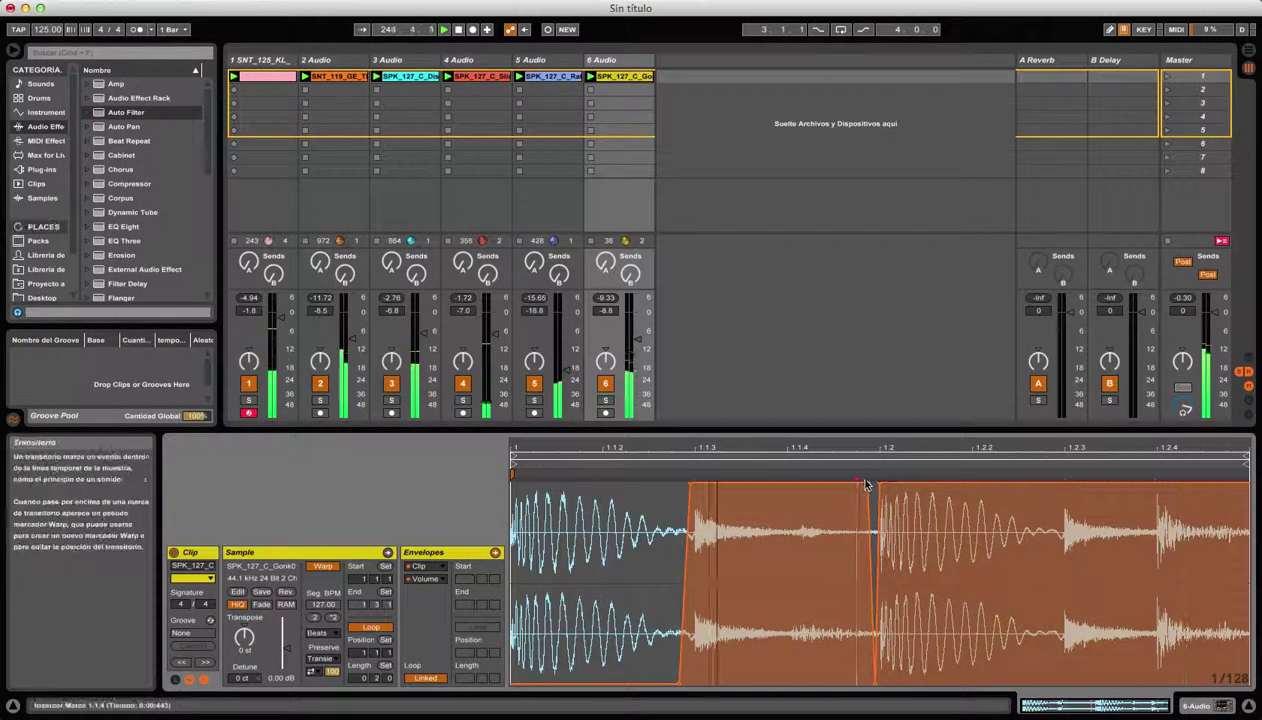
drag(866, 485, 838, 485)
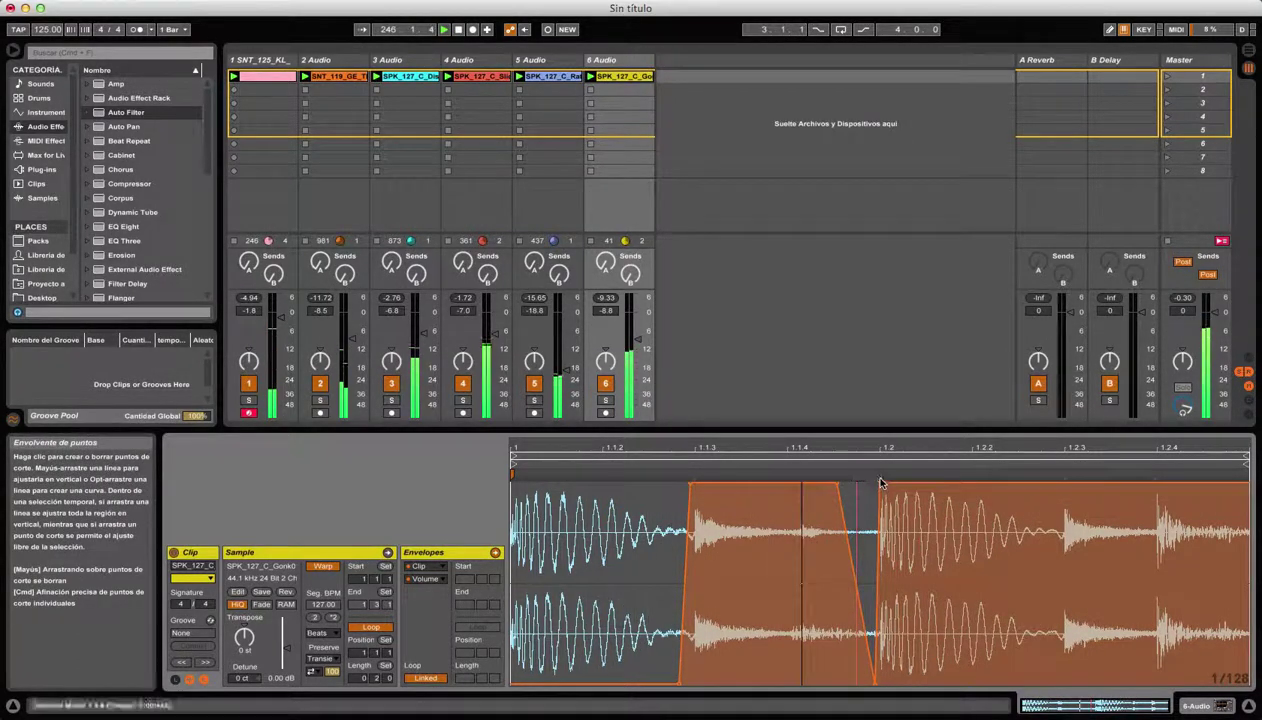
drag(880, 484, 1058, 684)
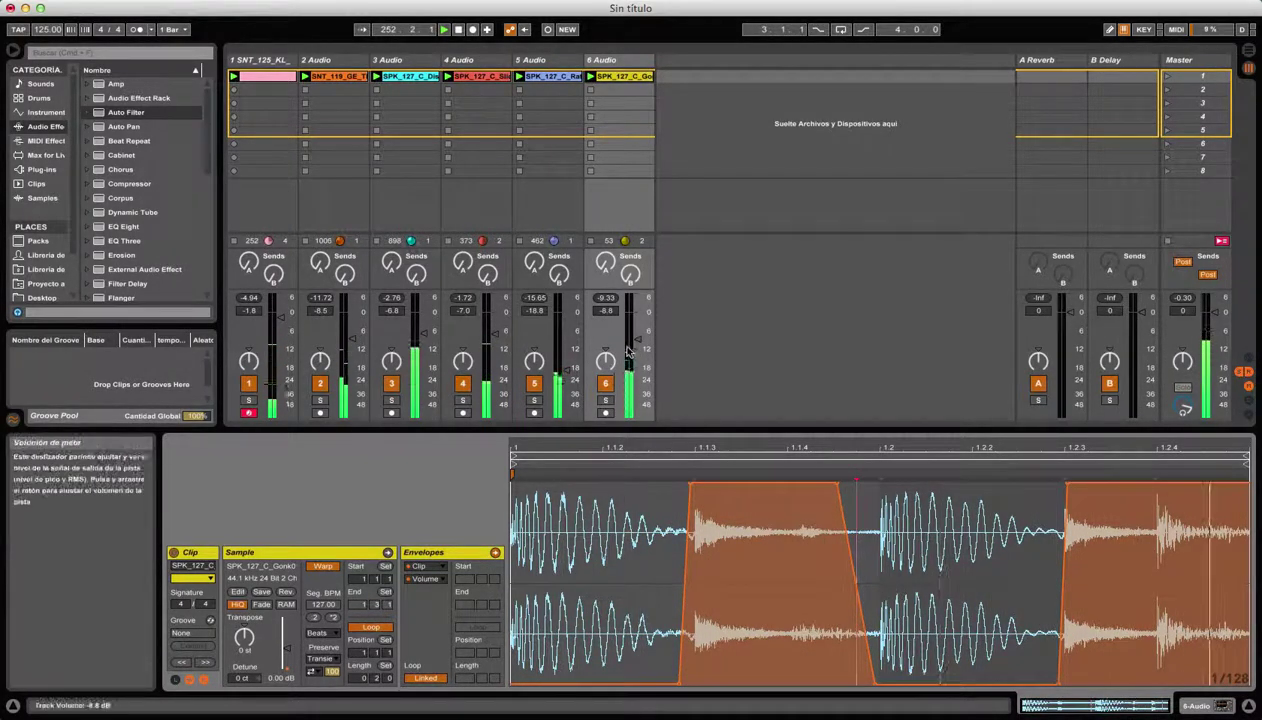
drag(636, 338, 638, 343)
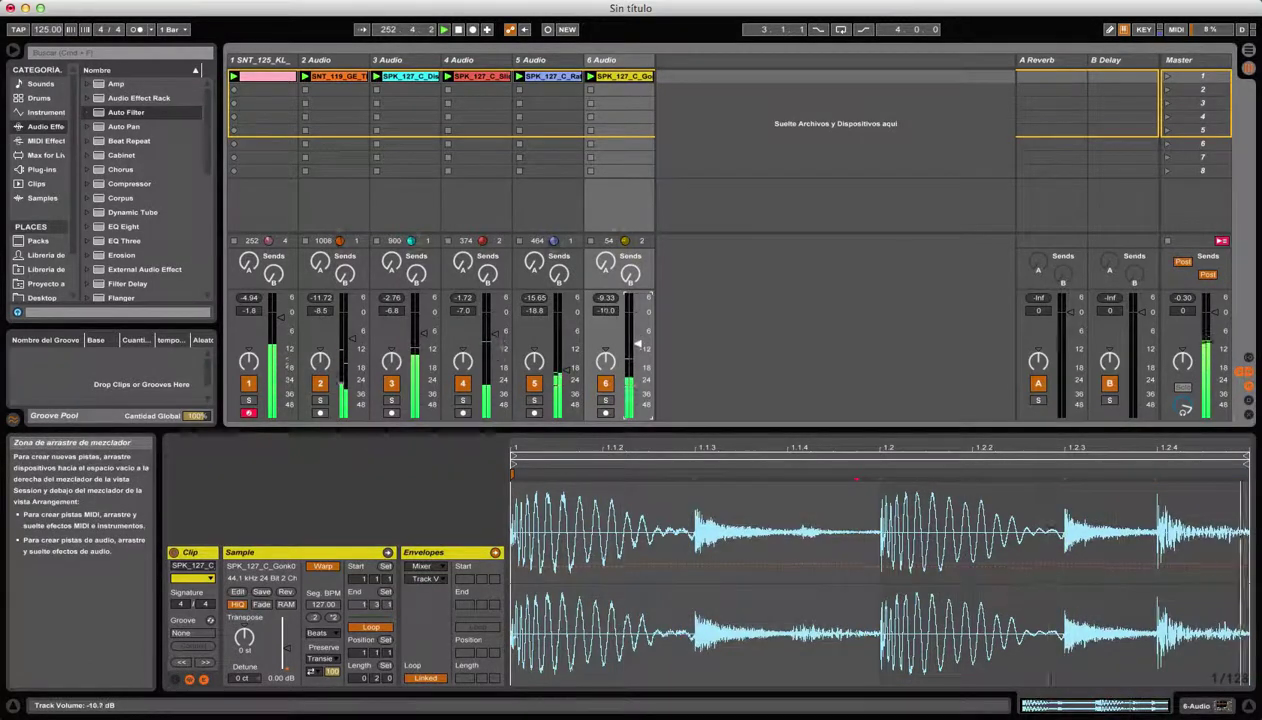
Solo 6 Audio and add a dip just before 1.1.4 and a fade to 0% at the clip's end in its clip volume envelope.
click(605, 400)
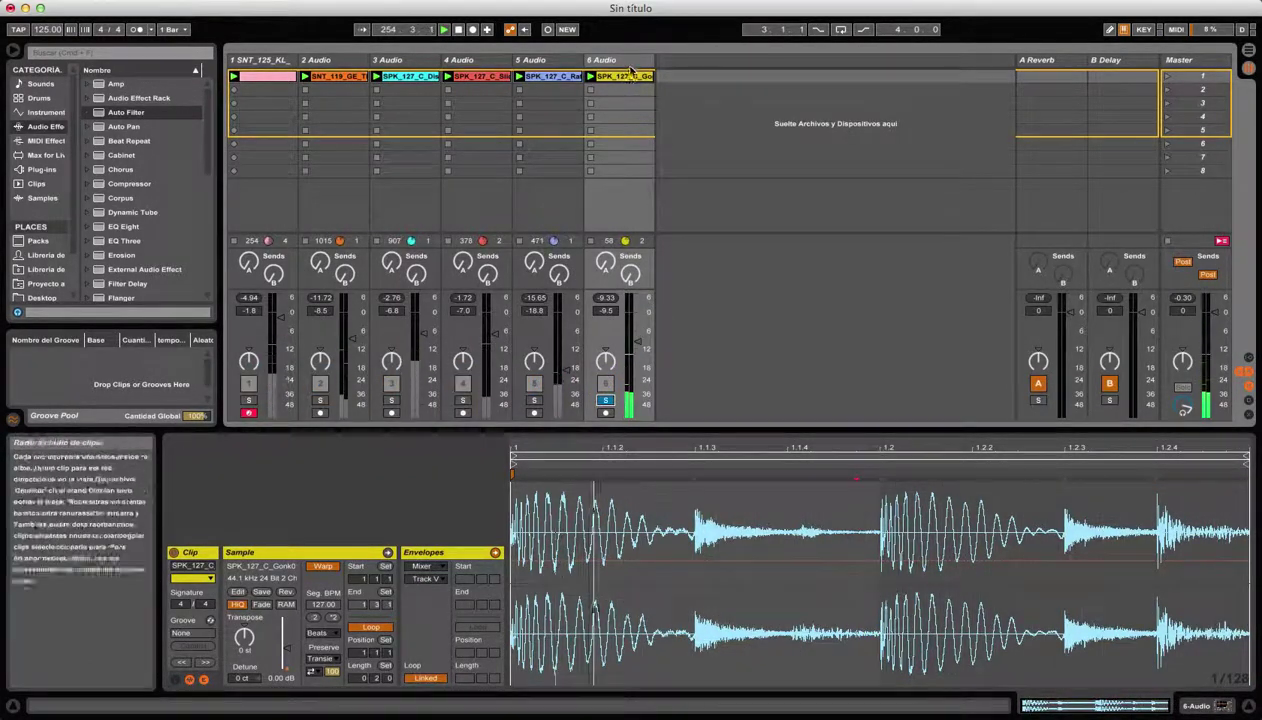
click(421, 566)
click(420, 558)
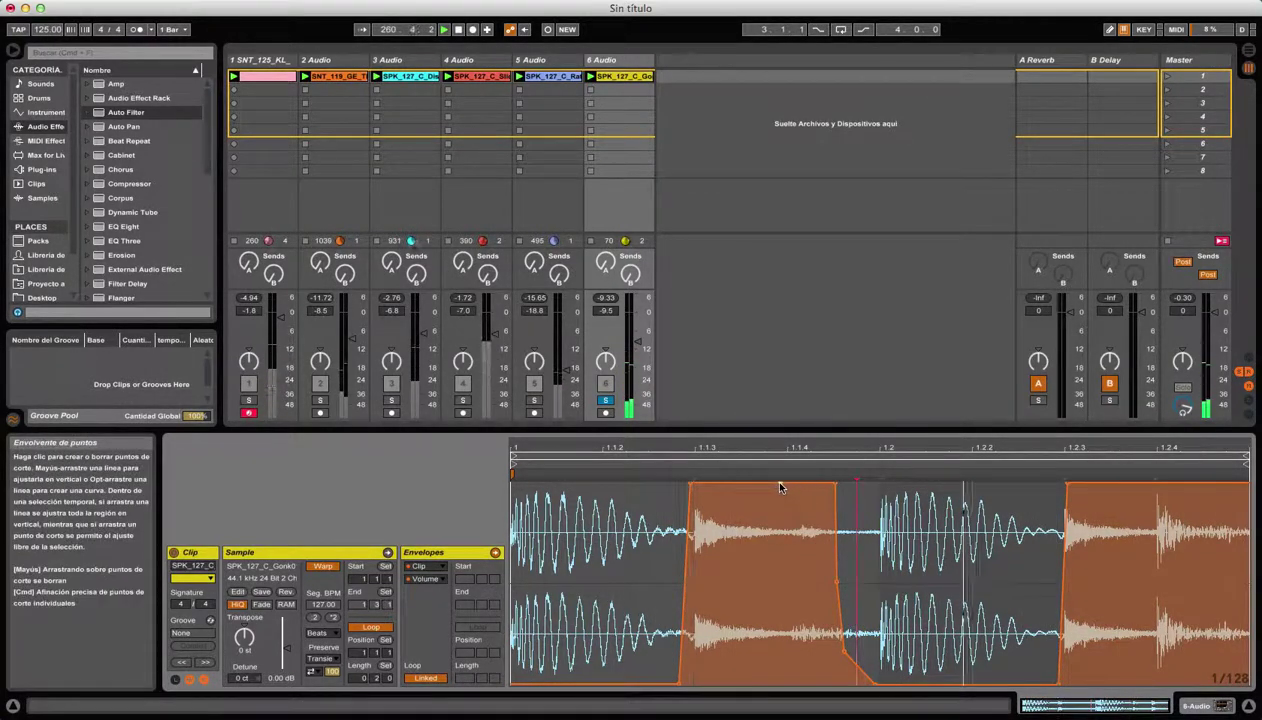
drag(781, 488, 760, 516)
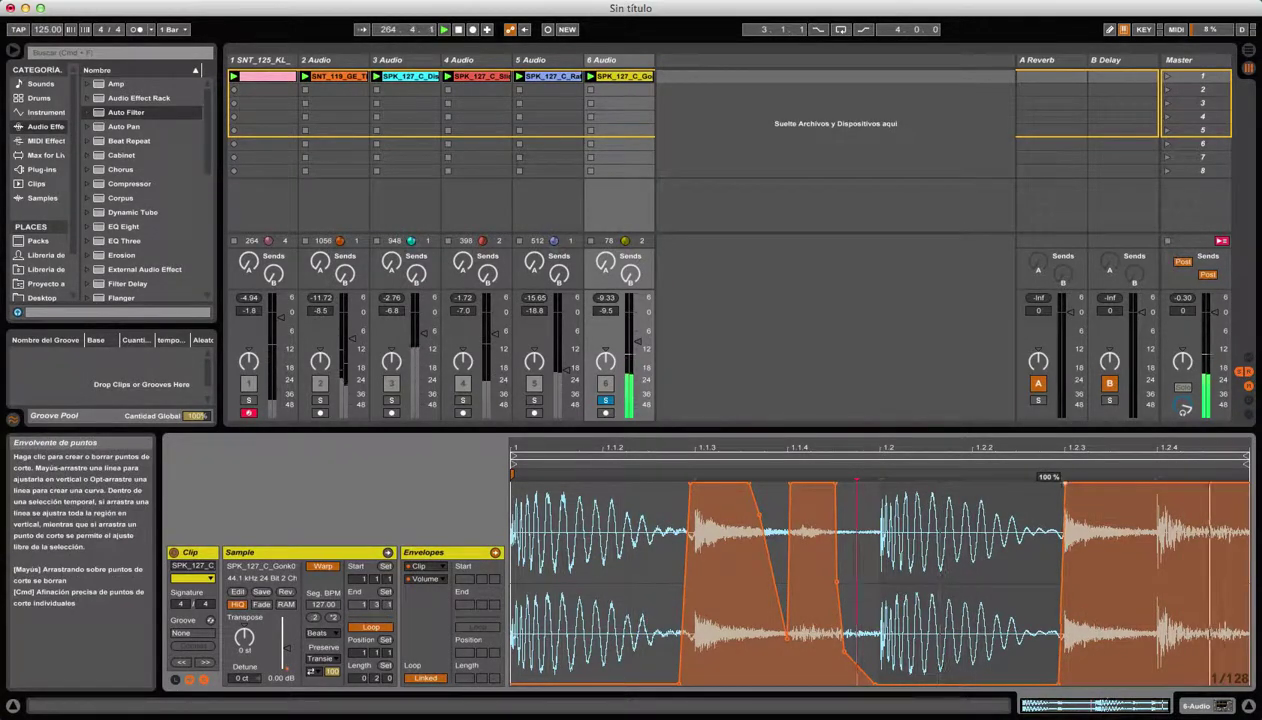
click(1232, 484)
drag(1243, 484, 1245, 683)
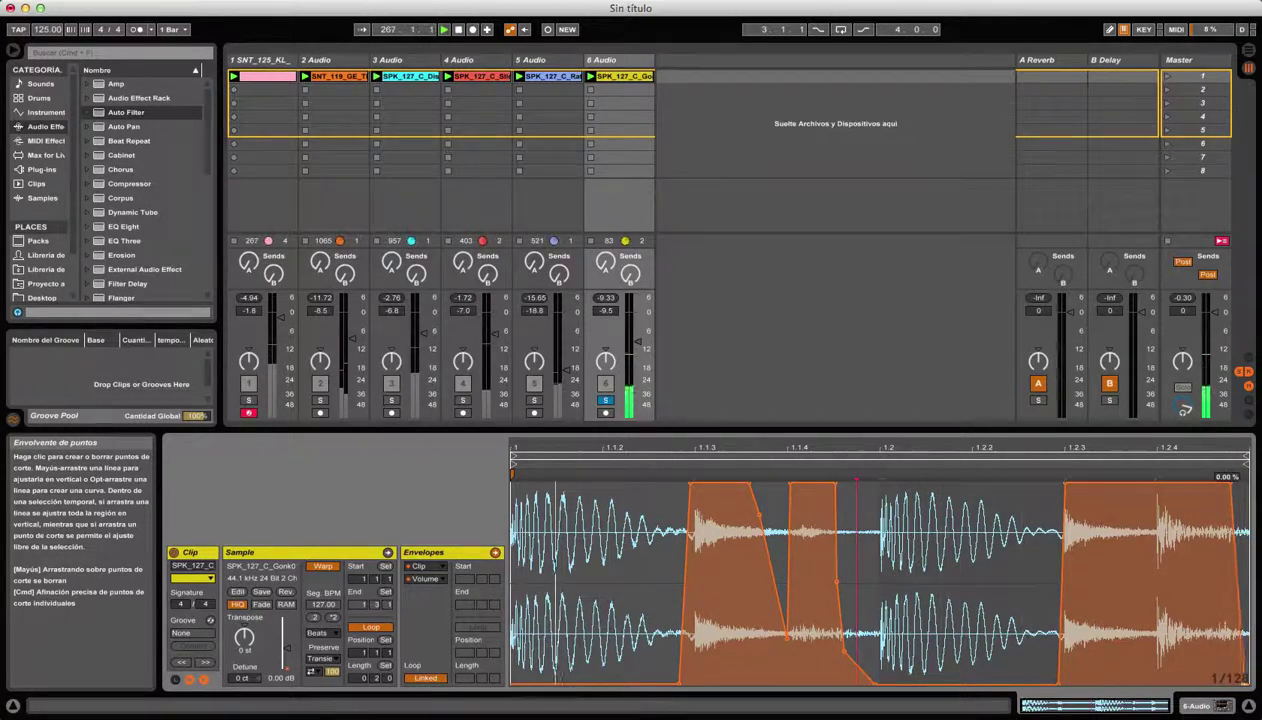
Unsolo 6 Audio and raise the low points of the envelope's dip before 1.1.4 and of its closing fade.
click(605, 400)
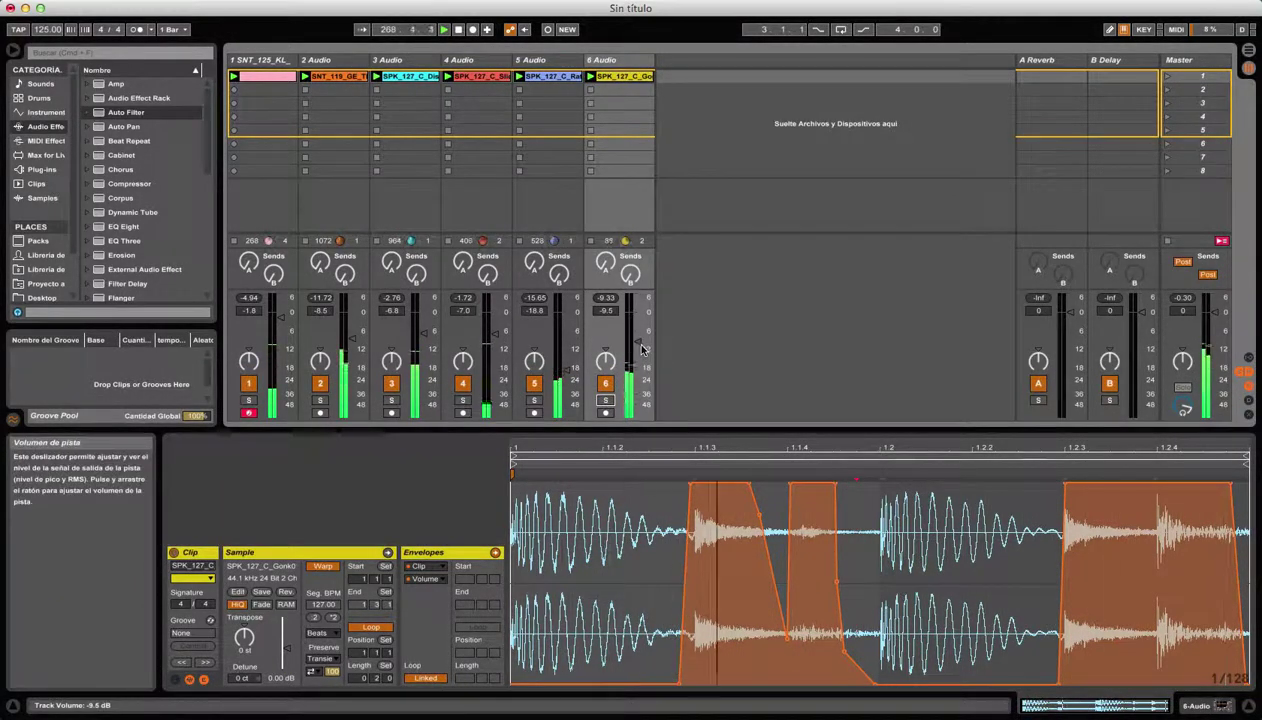
drag(787, 638, 783, 559)
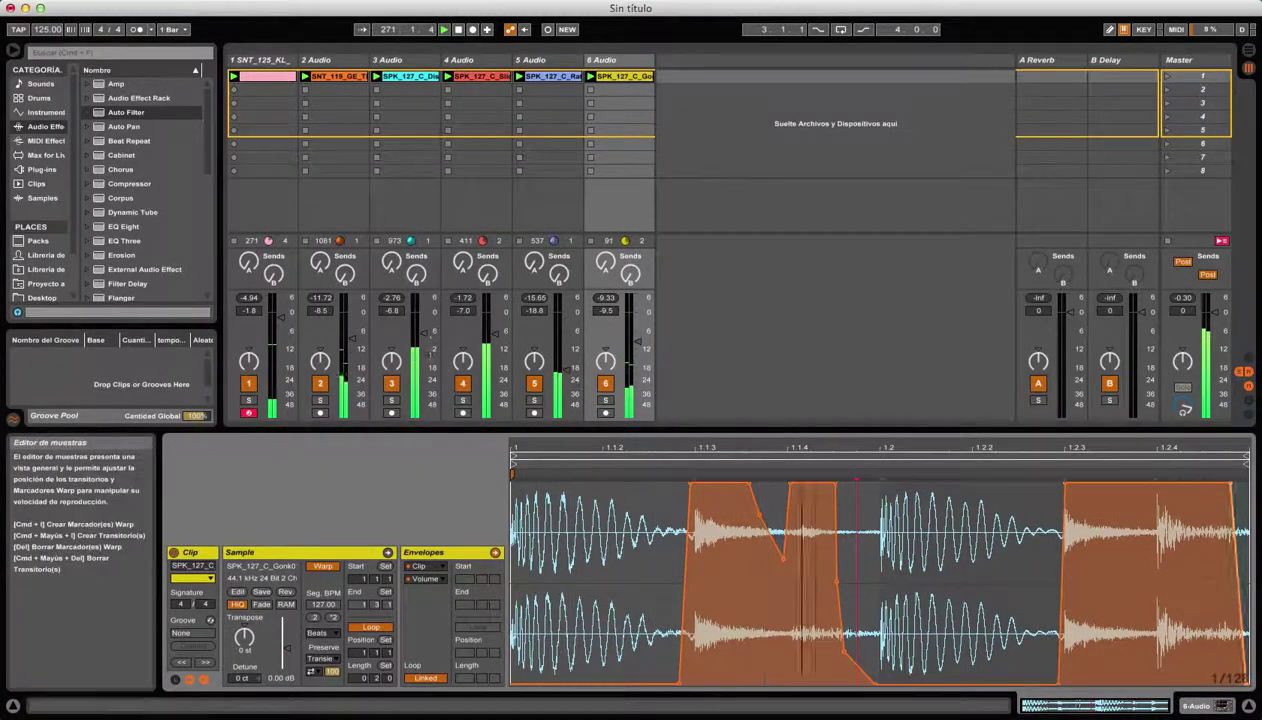
drag(1243, 612, 1240, 529)
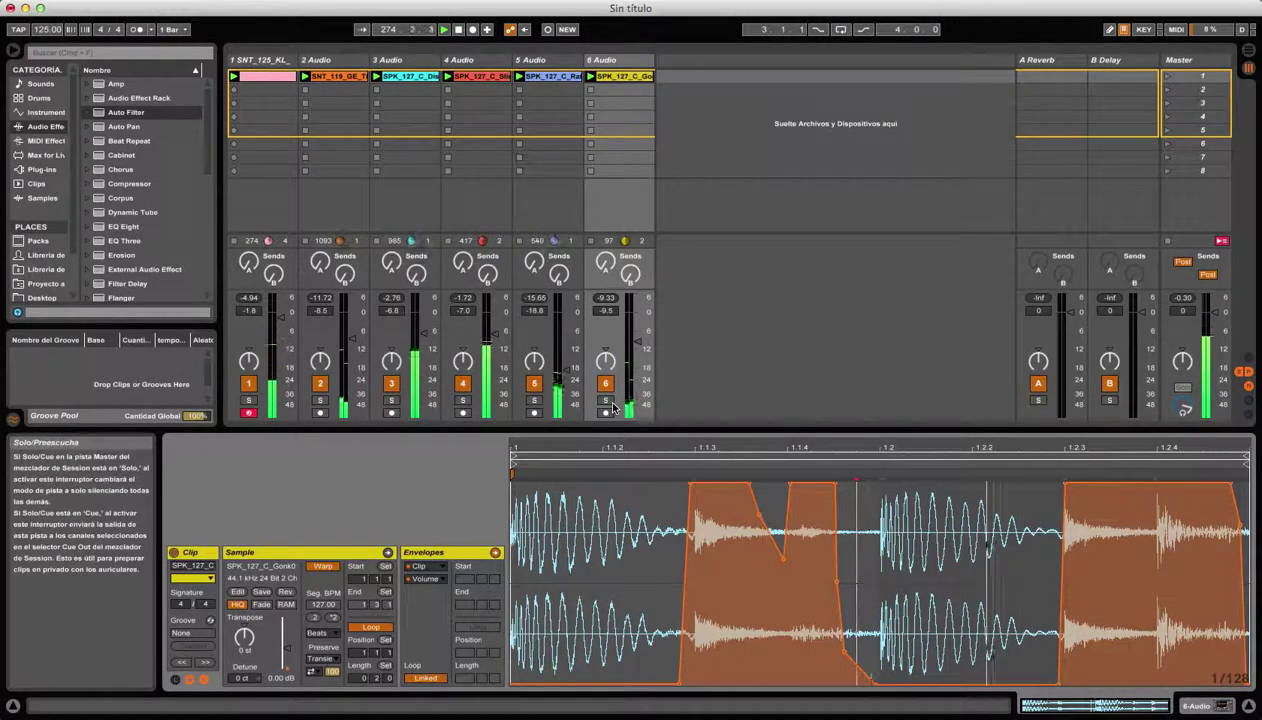
Remove the Reverb device from return track A.
click(1027, 61)
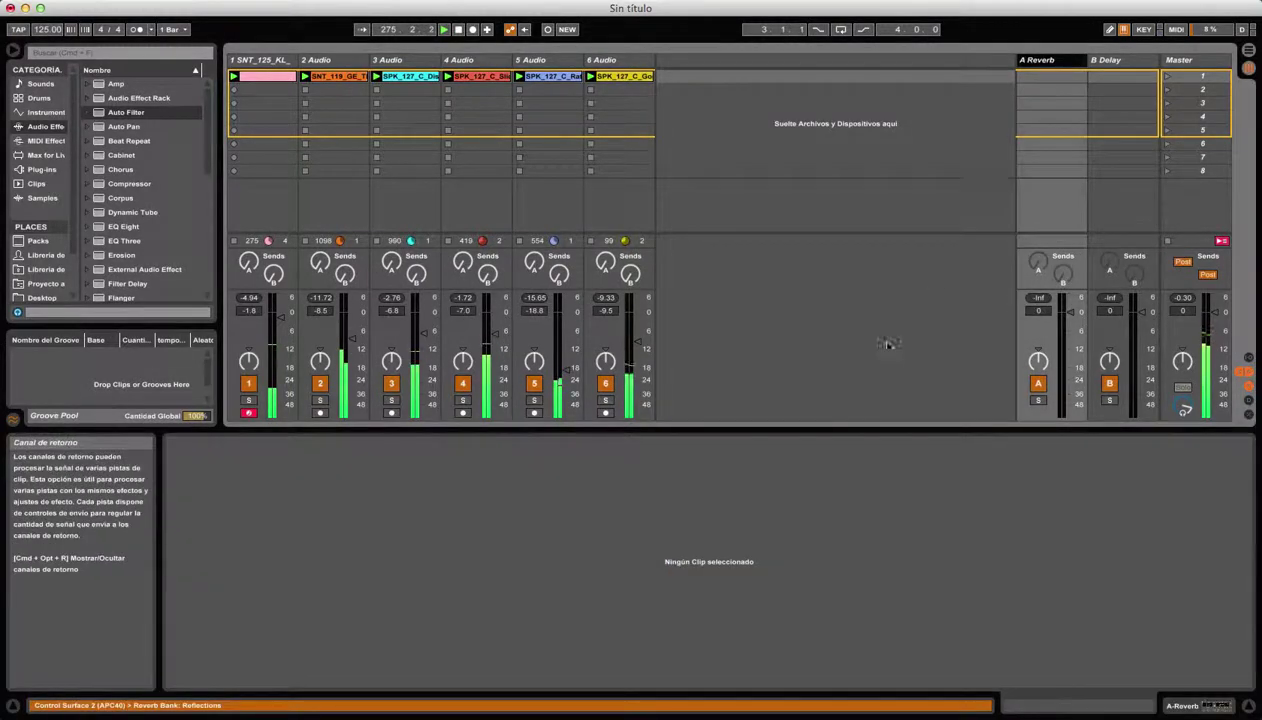
click(1188, 706)
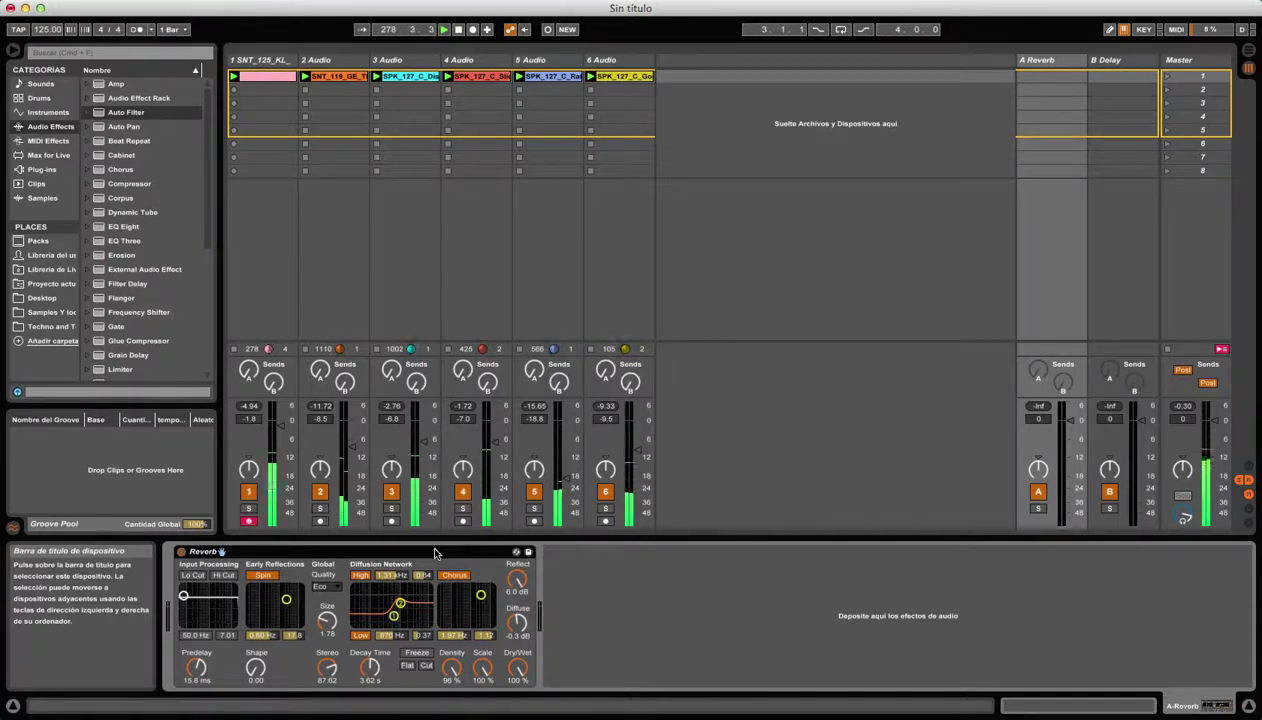
click(435, 553)
key(Delete)
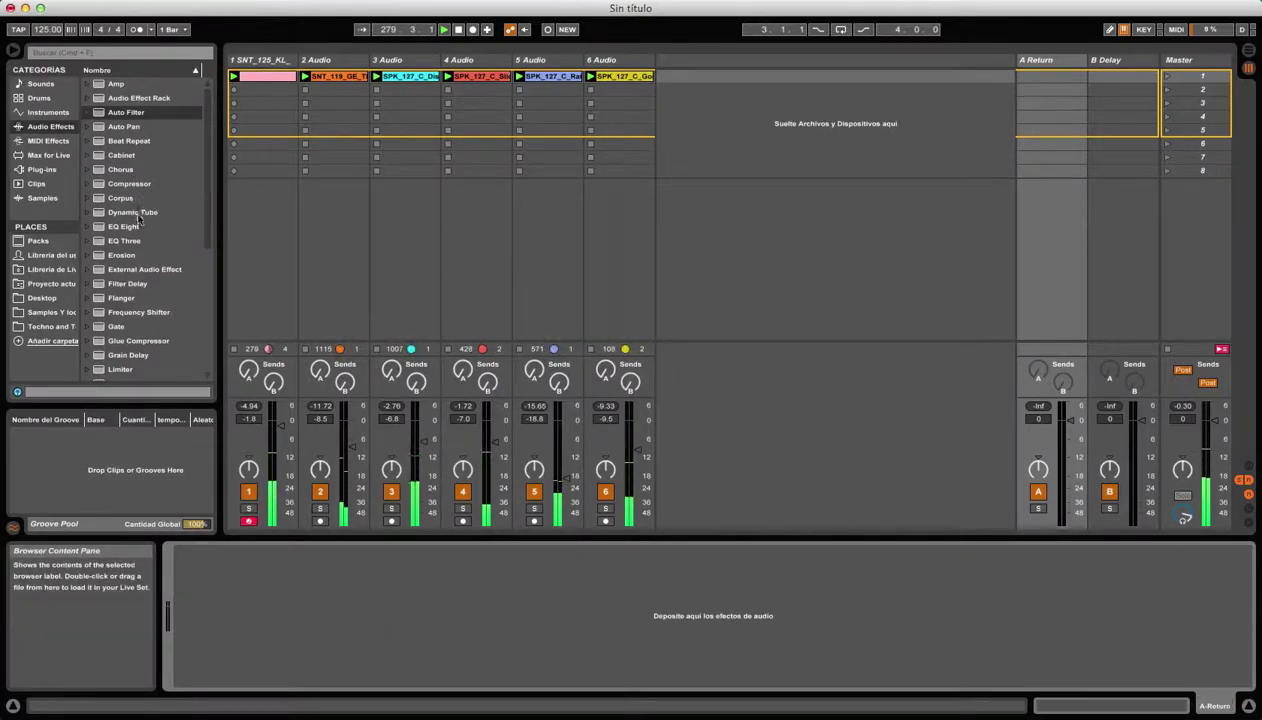
Load a Ping Pong Delay on return track A with Dry/Wet at 100%.
scroll(140, 272, down, 5)
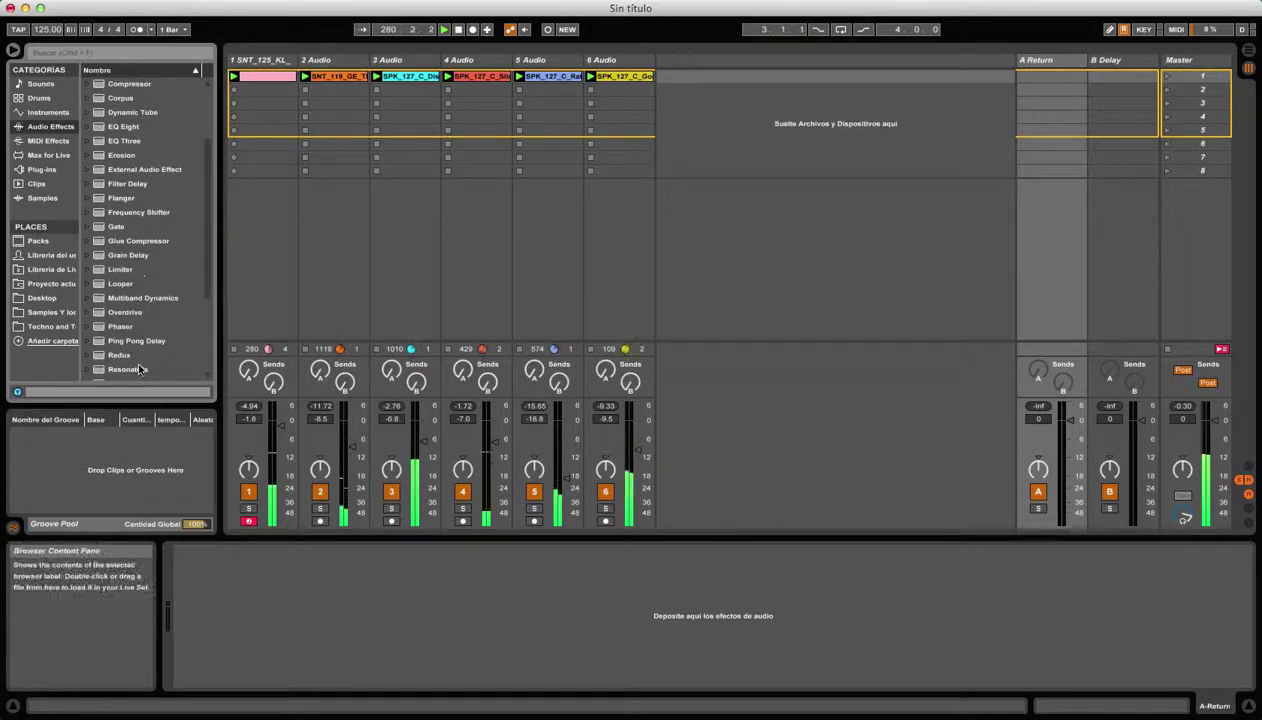
double_click(139, 343)
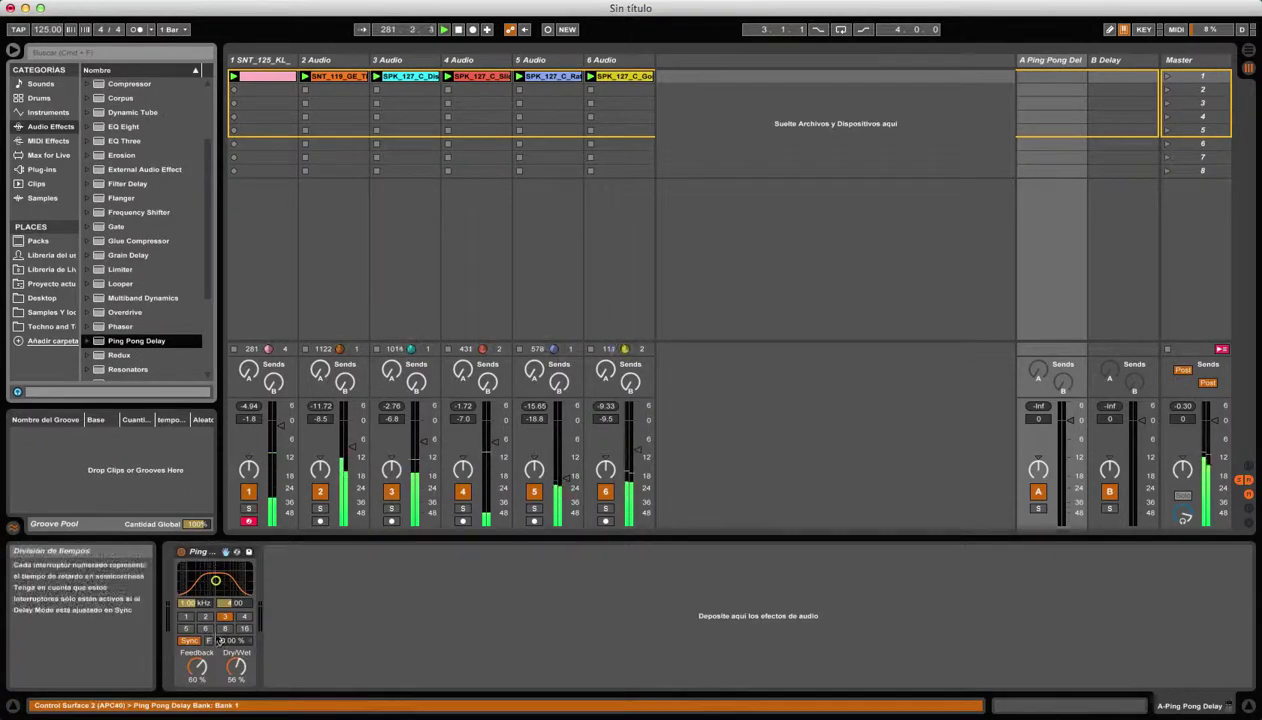
drag(236, 676, 238, 630)
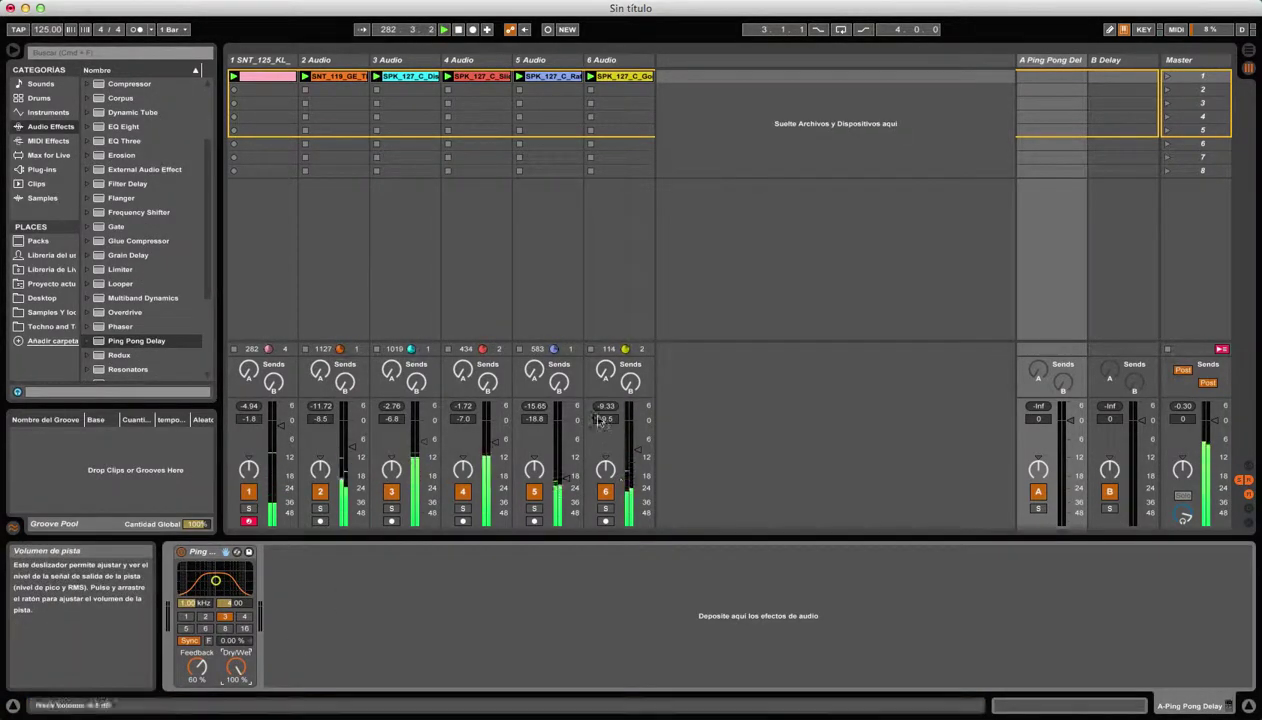
Set the delay to 40% feedback, a time division of 3 and a filter just below 1 kHz, and send 6 Audio to it at -20.3 dB.
drag(606, 372, 606, 366)
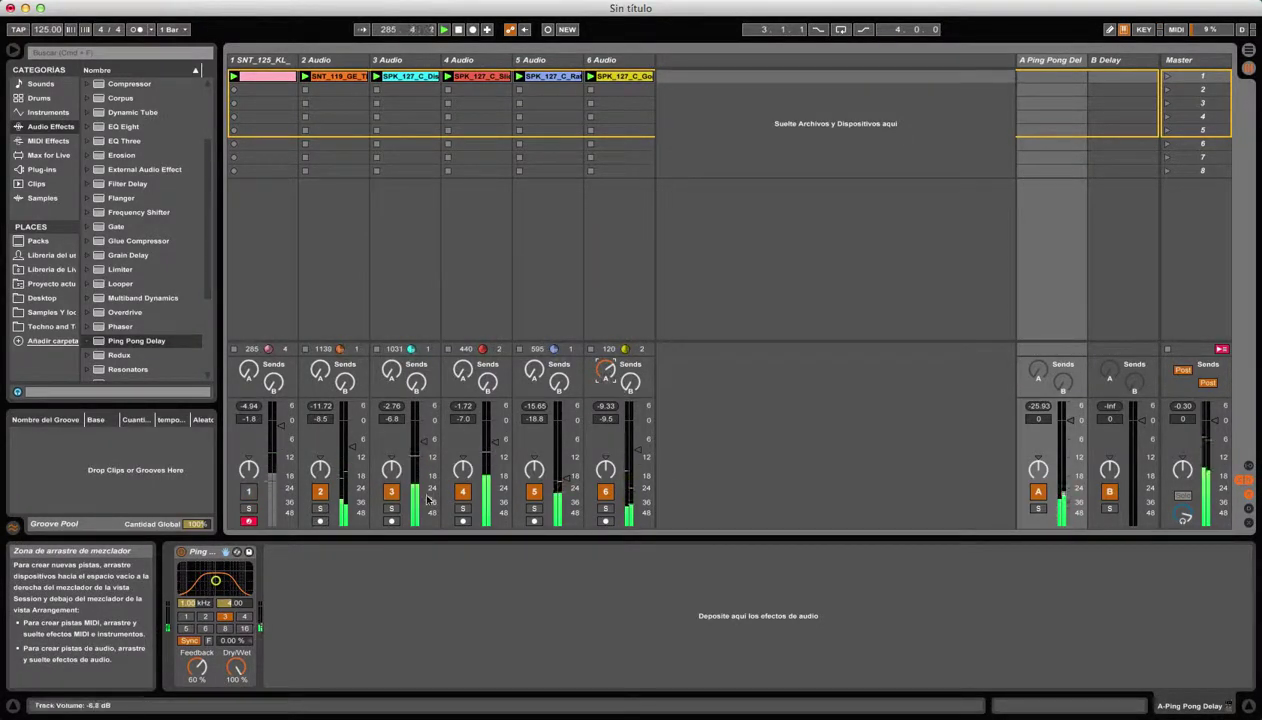
drag(216, 580, 227, 576)
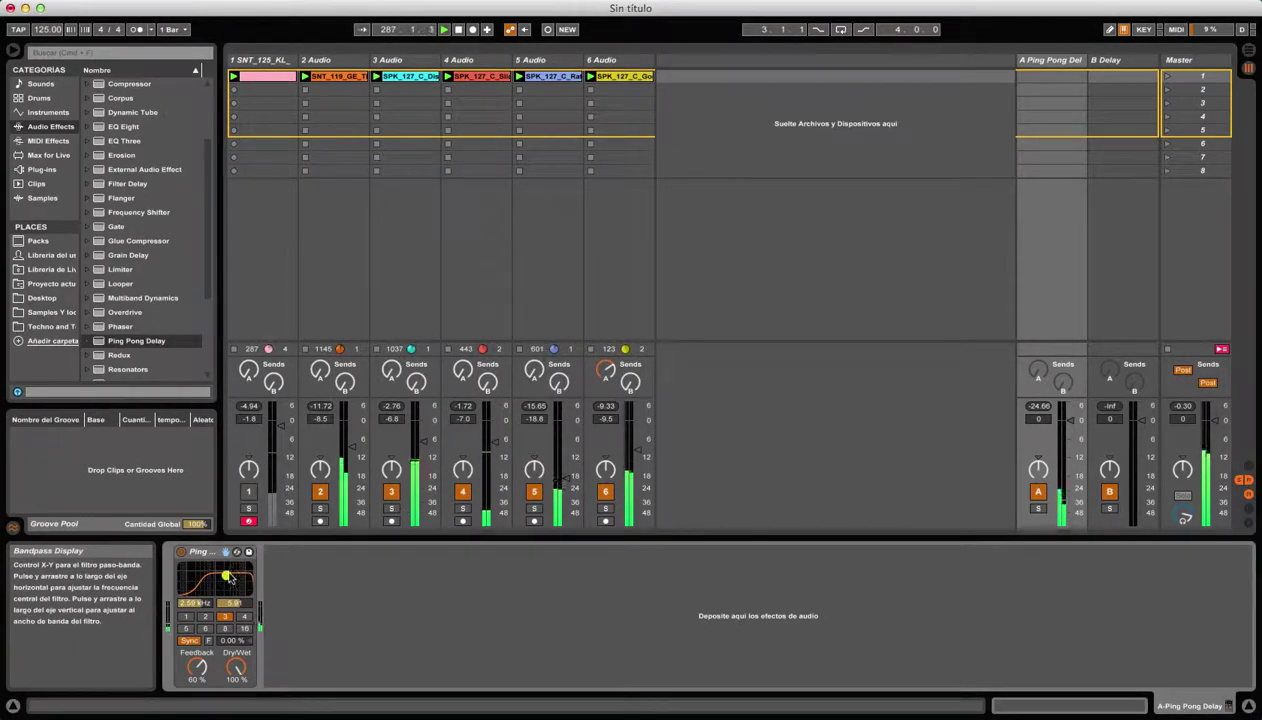
click(606, 371)
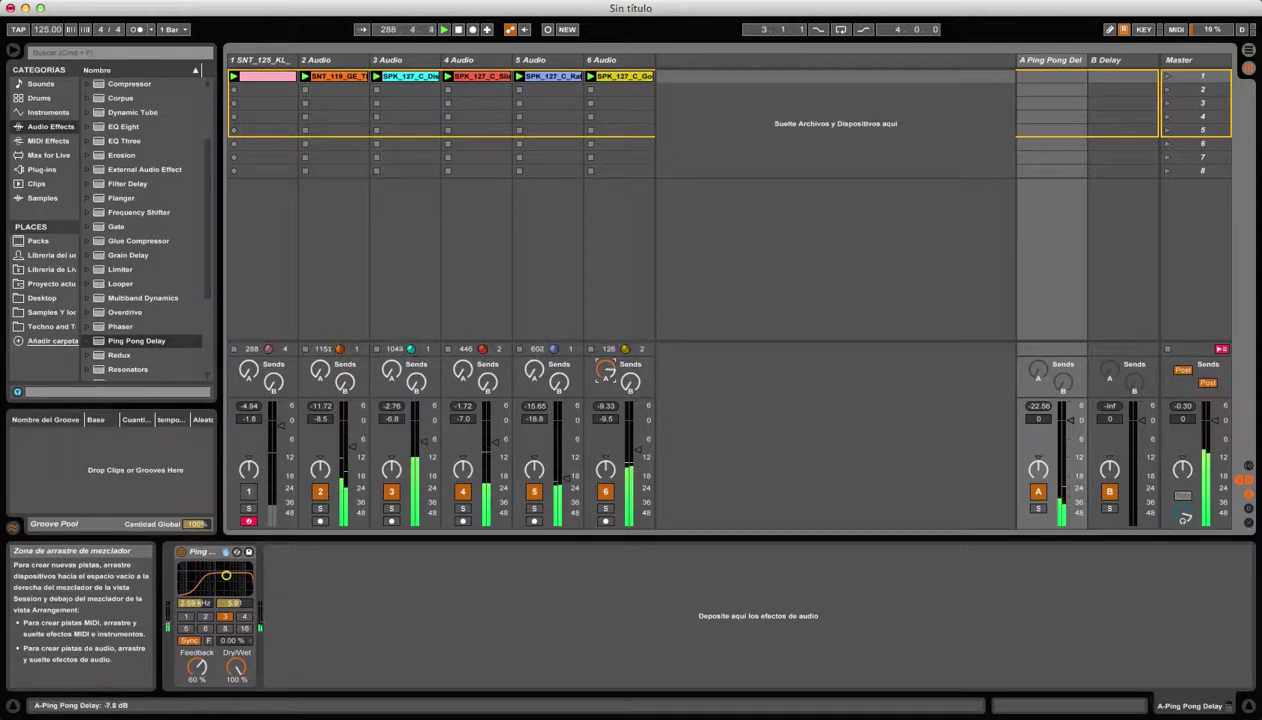
click(199, 667)
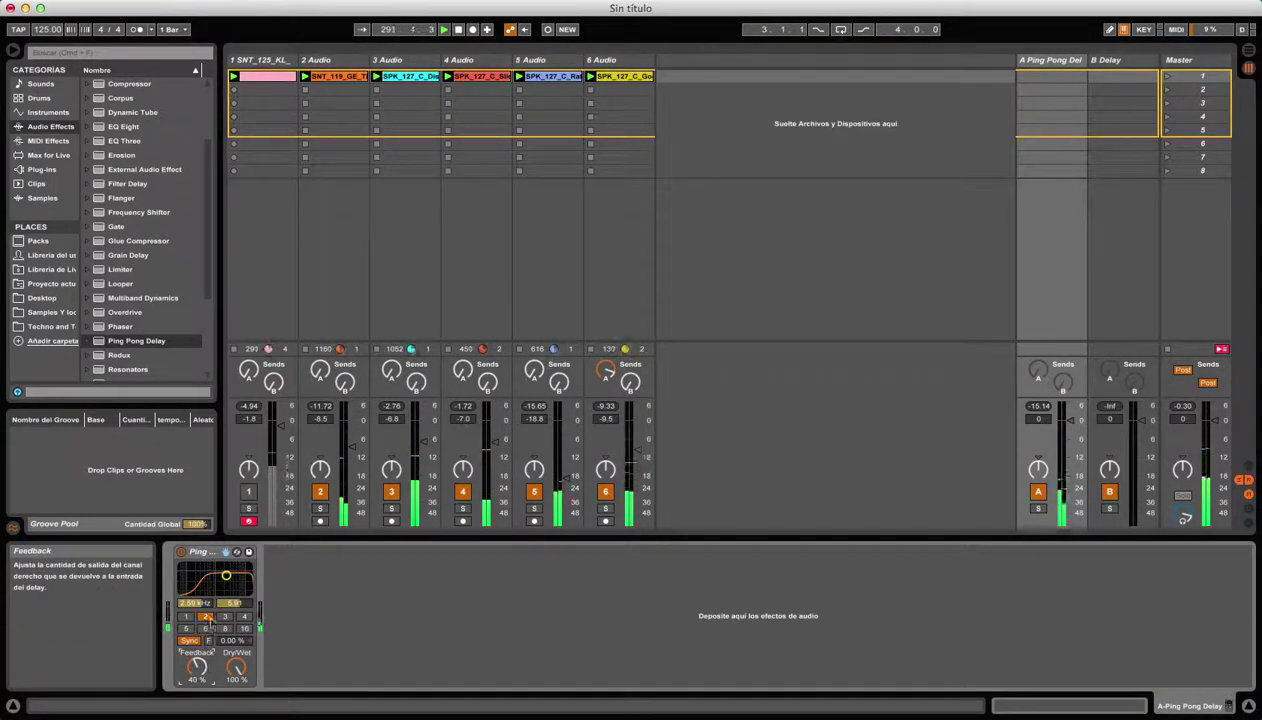
click(224, 616)
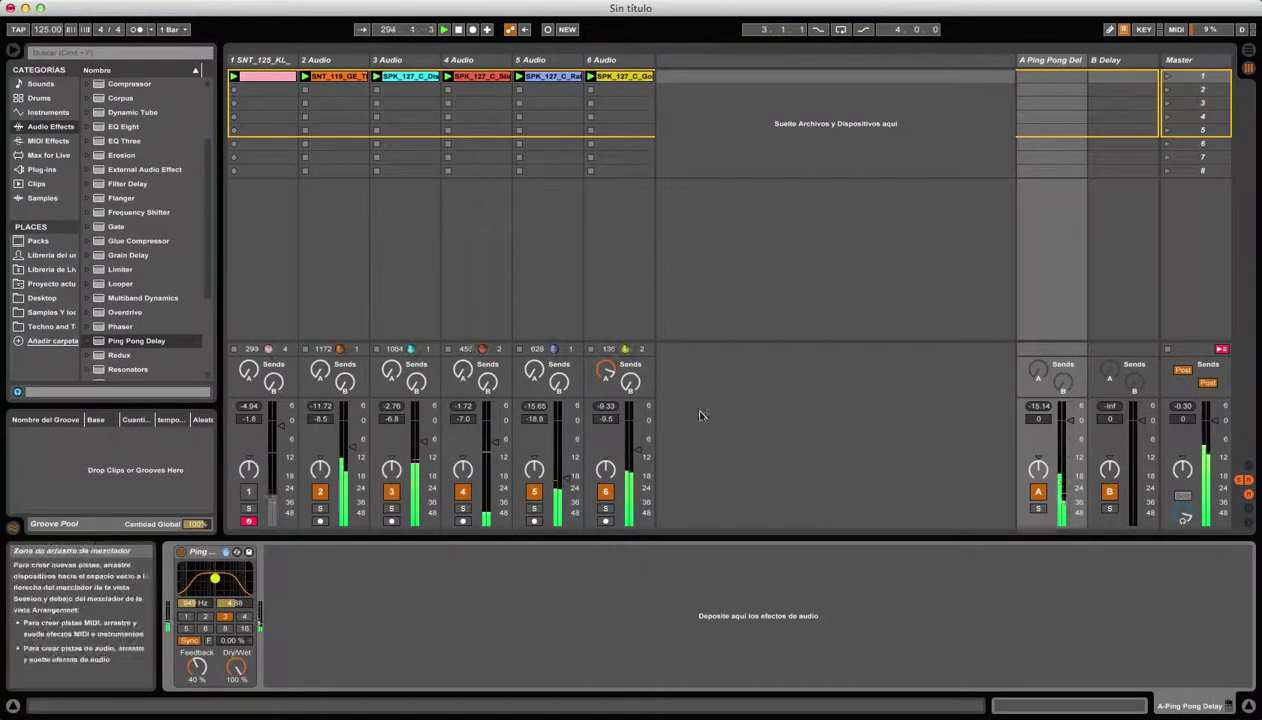
drag(605, 371, 605, 445)
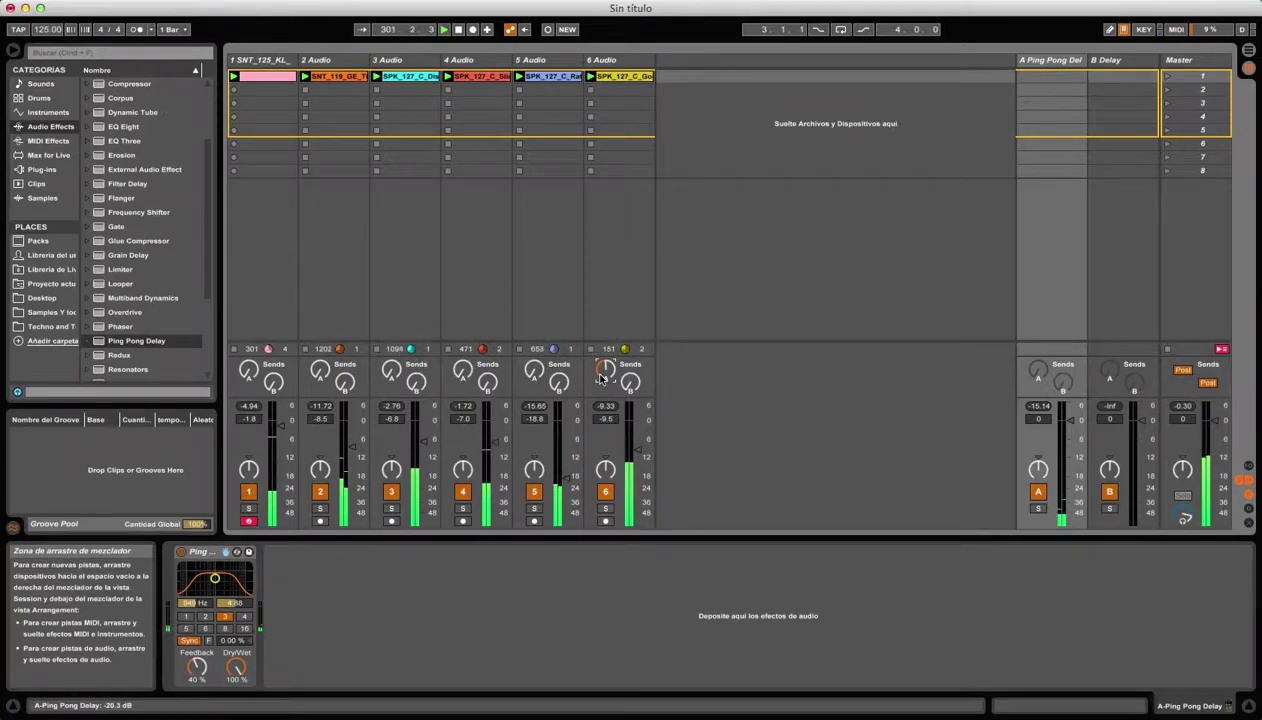
Set the 5 Audio track's volume to -19.8 dB and preview further drum loops in the sample pack's SPK WAV loops folder.
click(60, 313)
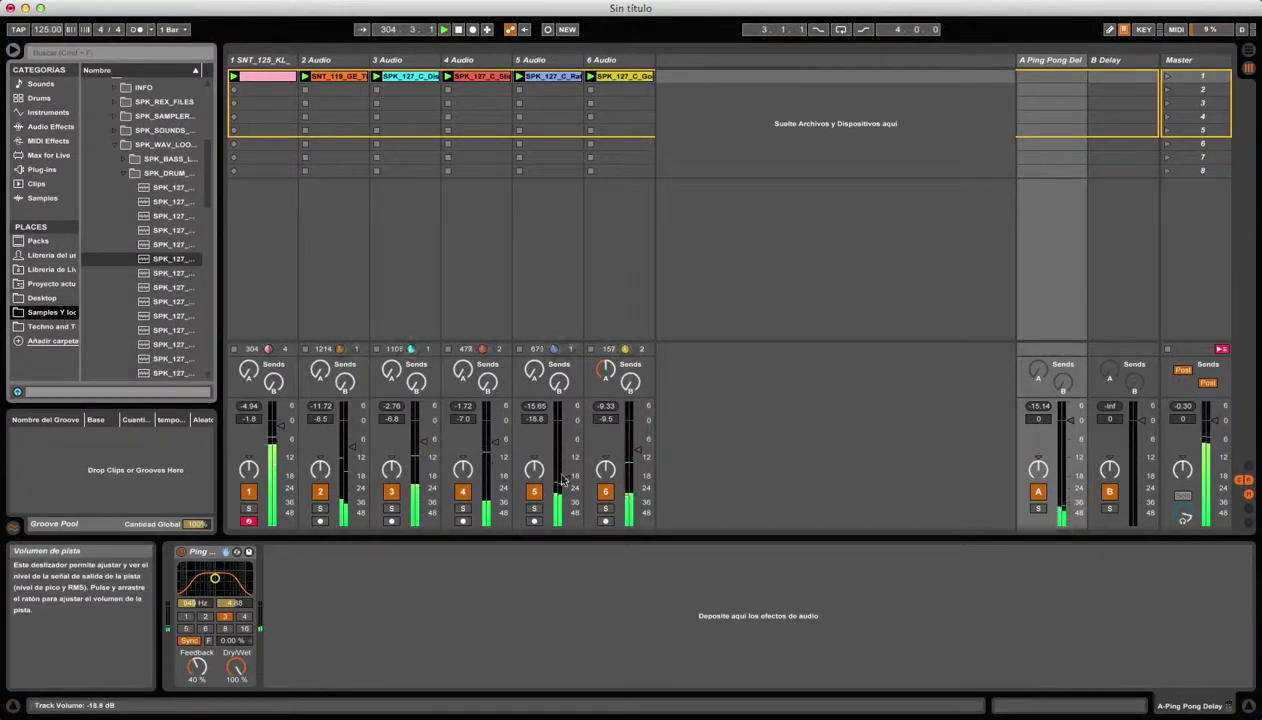
drag(562, 481, 566, 482)
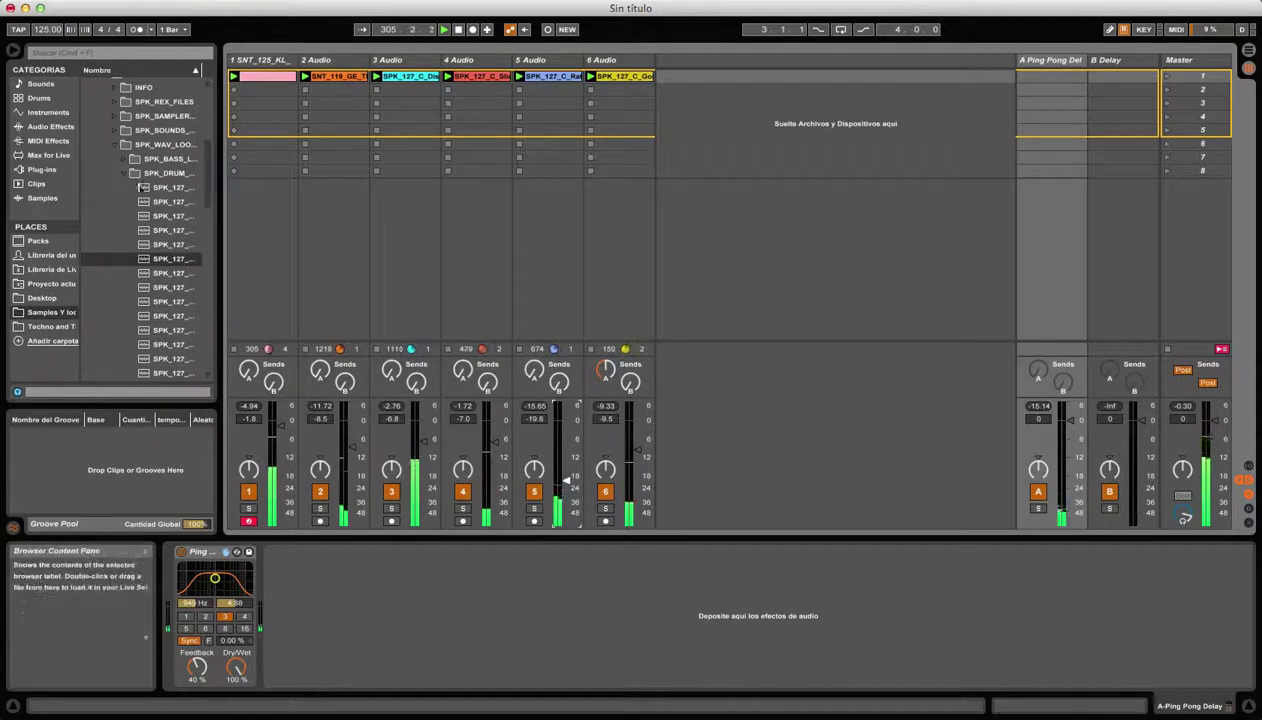
scroll(161, 339, down, 3)
click(165, 344)
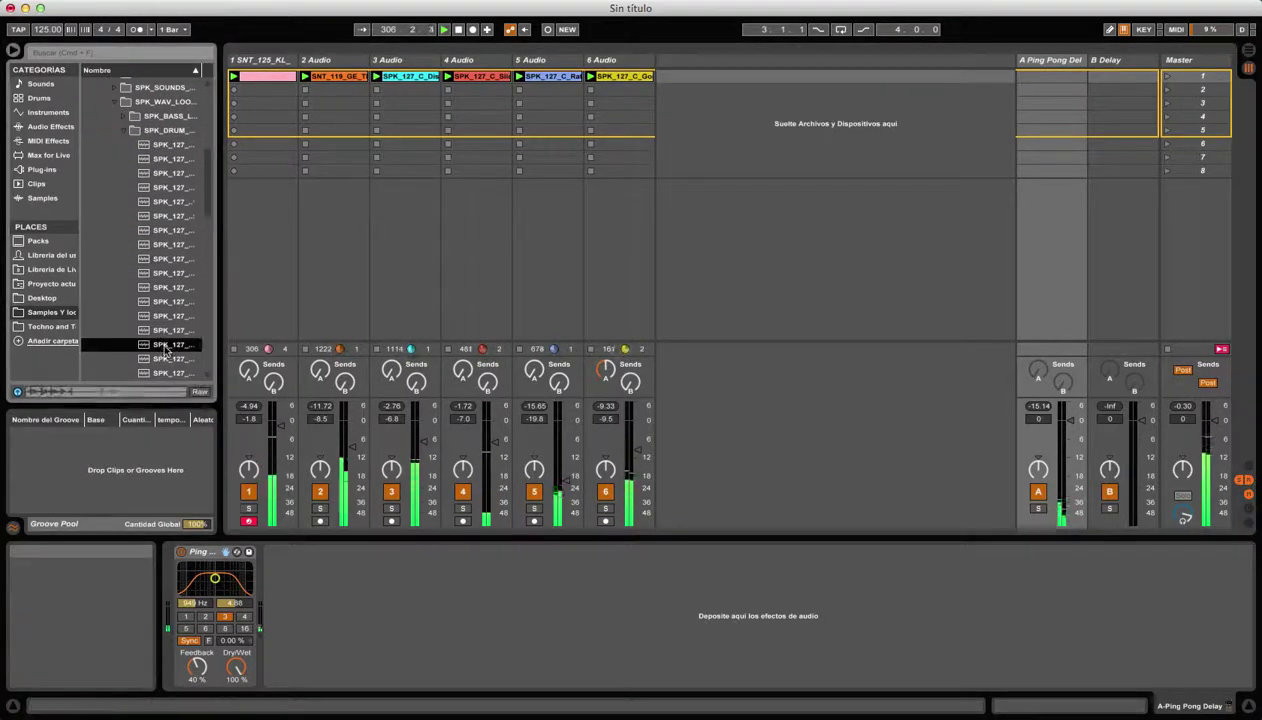
scroll(166, 346, down, 2)
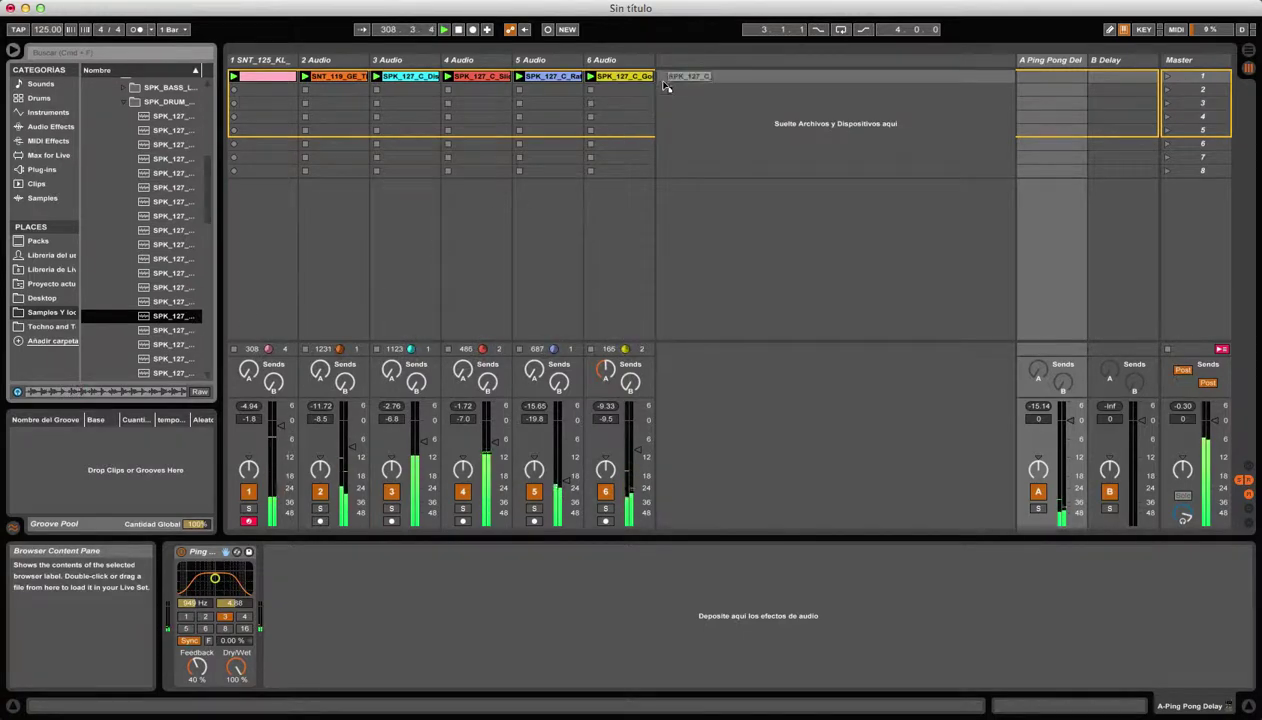
Add the SPK_127_C shaker loop to a new audio track and play it with the track volume at -8.8 dB.
drag(671, 80, 680, 80)
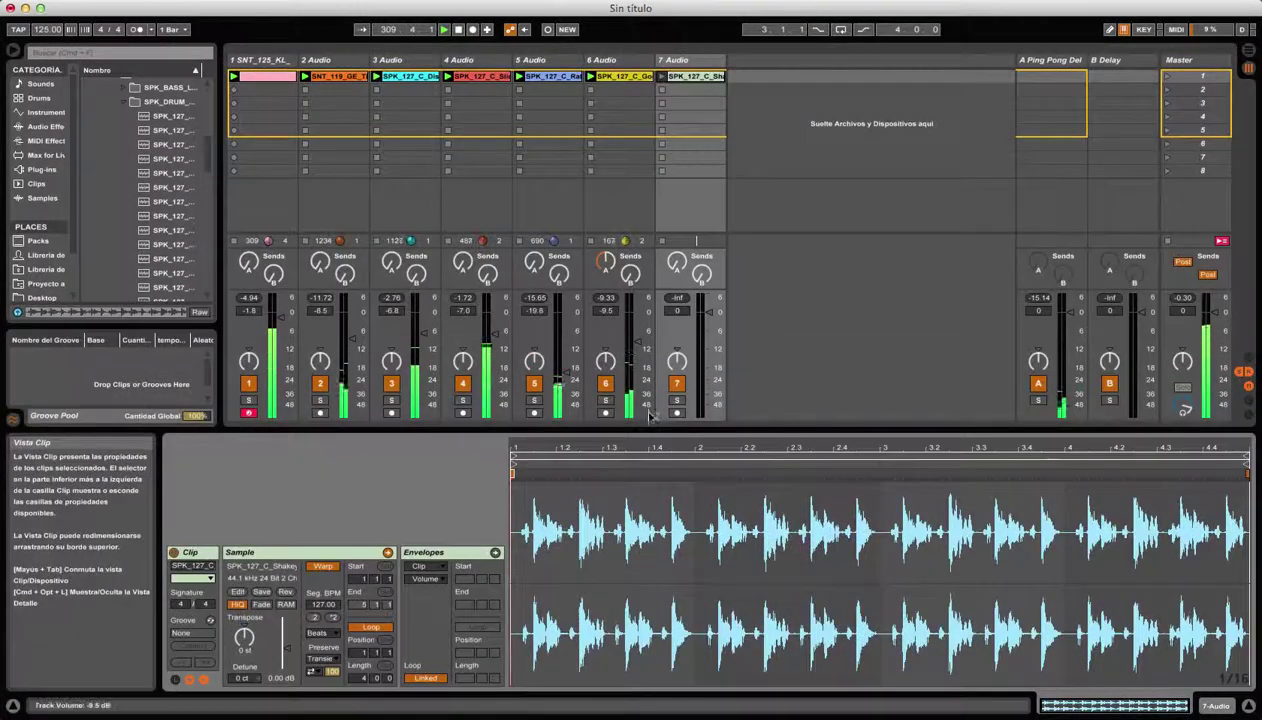
click(662, 77)
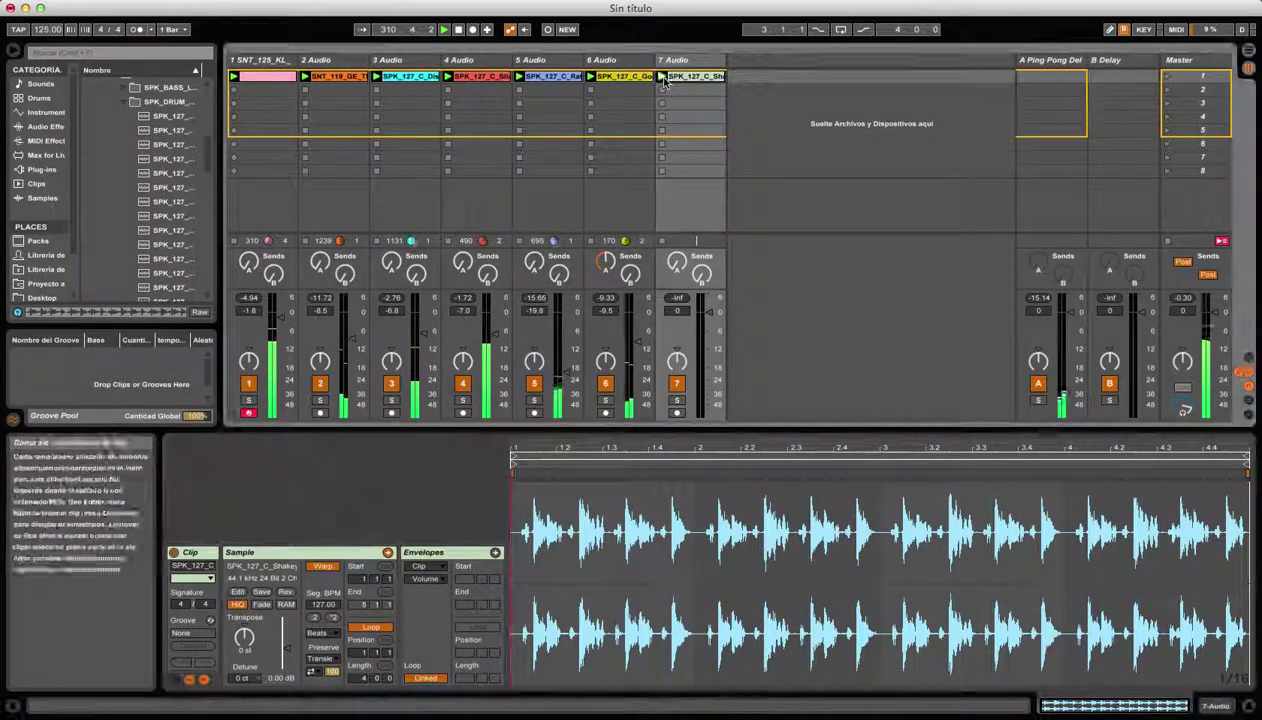
drag(709, 313, 710, 340)
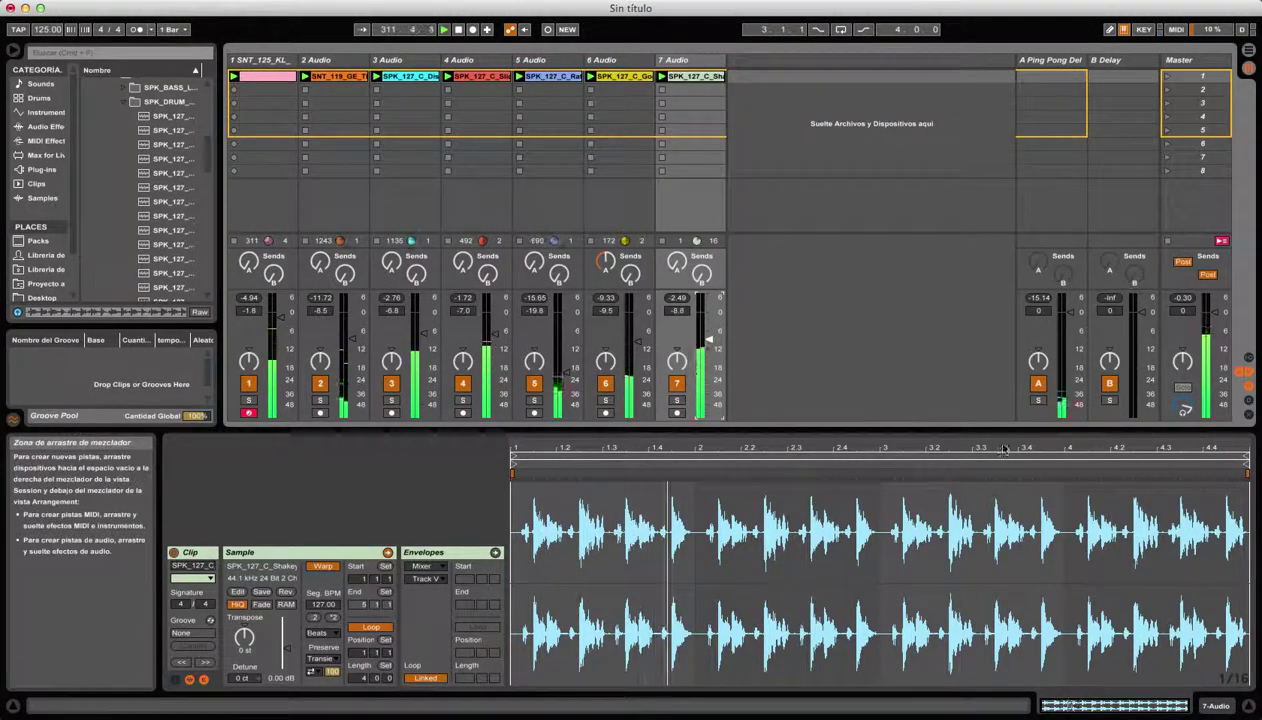
Shorten the shaker clip's loop to half a bar, ending at 1.3, and crop the sample to it.
mouse_move(1247, 456)
mouse_down()
mouse_move(614, 460)
mouse_move(602, 471)
mouse_up()
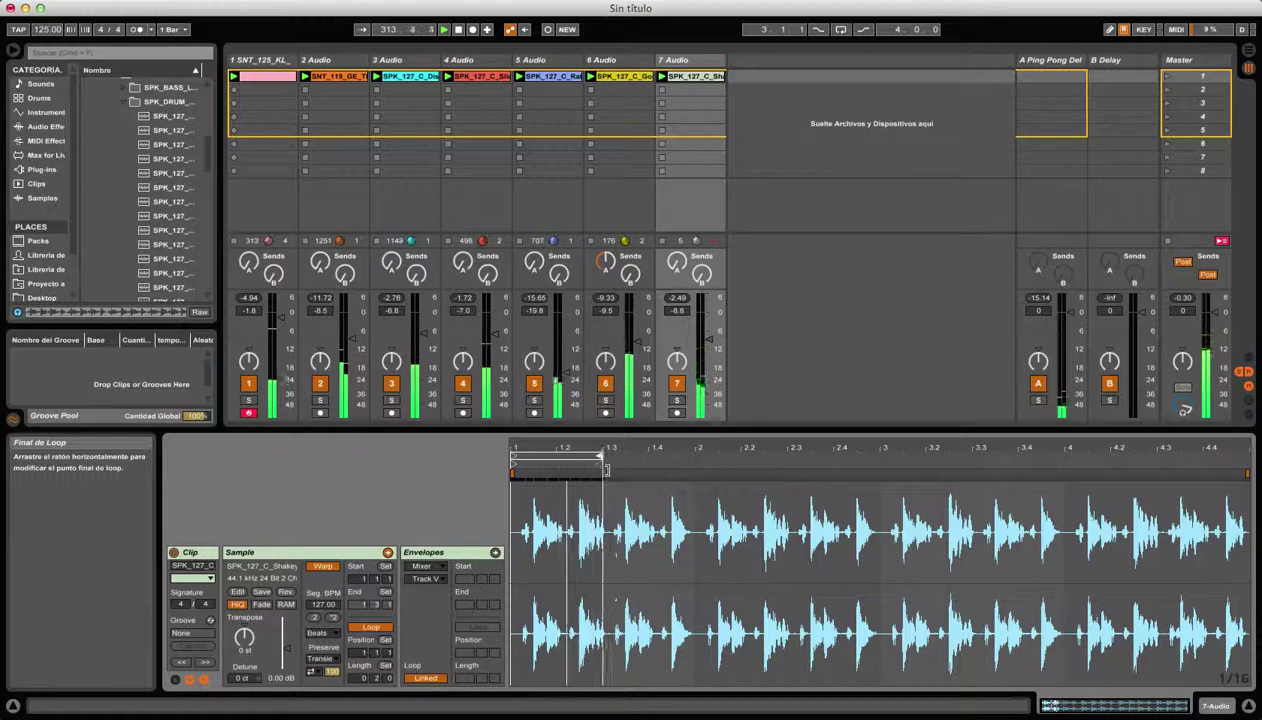
right_click(567, 472)
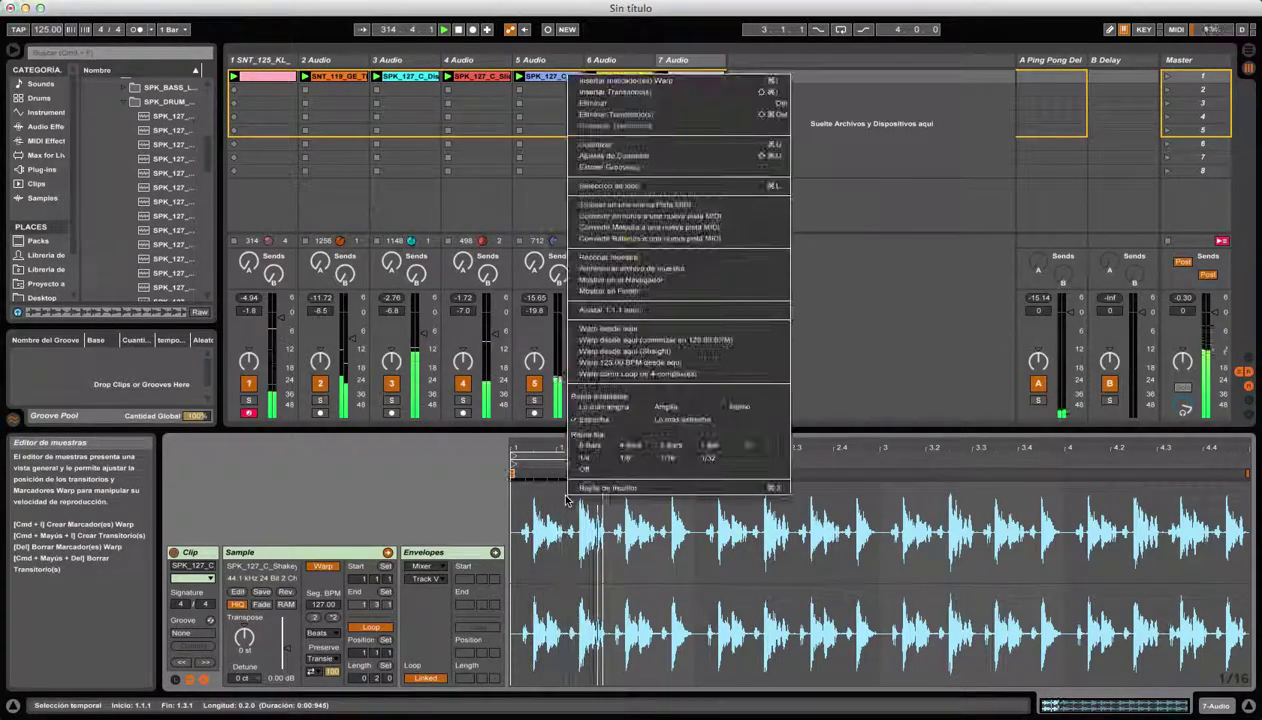
click(627, 258)
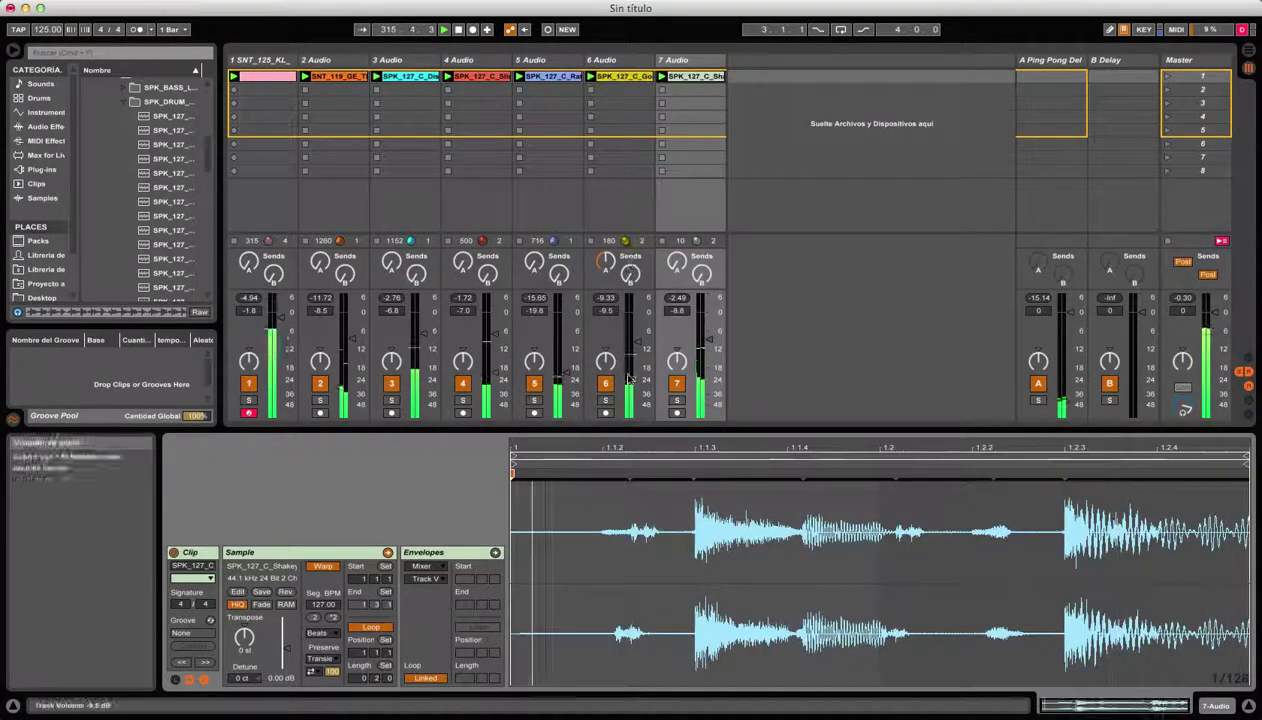
Solo 7 Audio and draw a clip volume envelope that silences the shaker's start and rises to 100% just before 1.1.3.
click(679, 402)
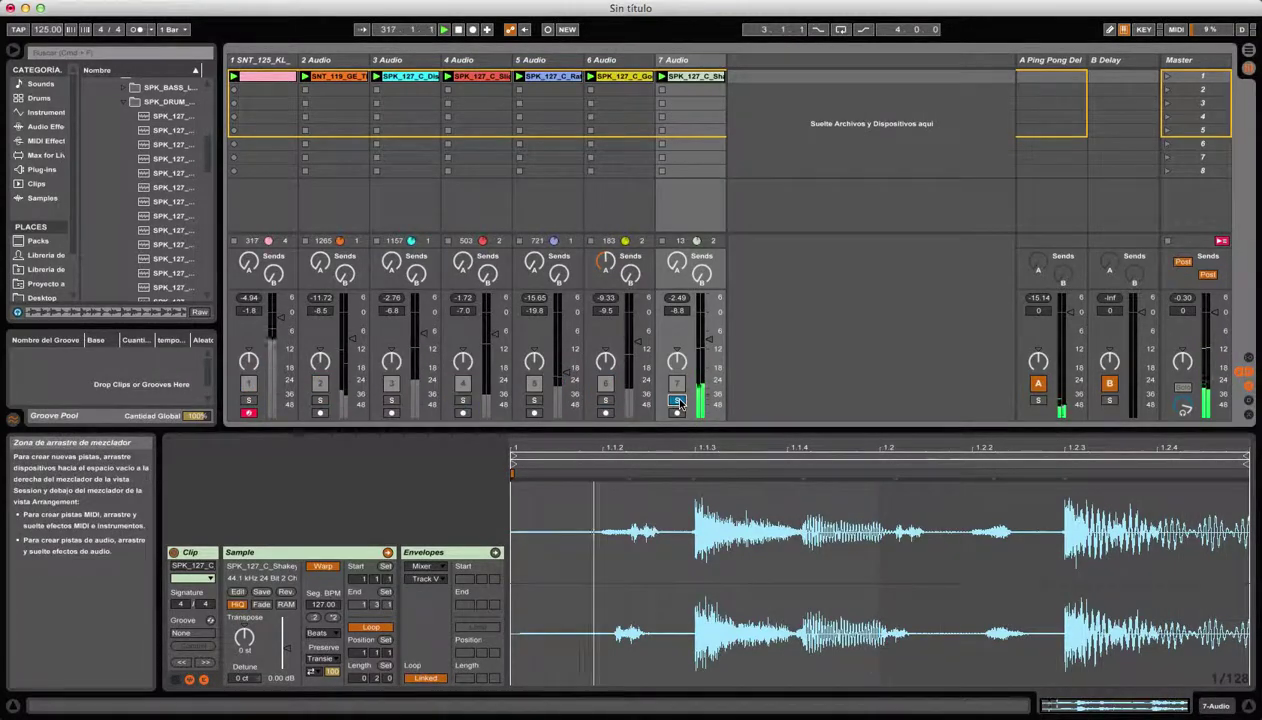
click(427, 566)
click(436, 578)
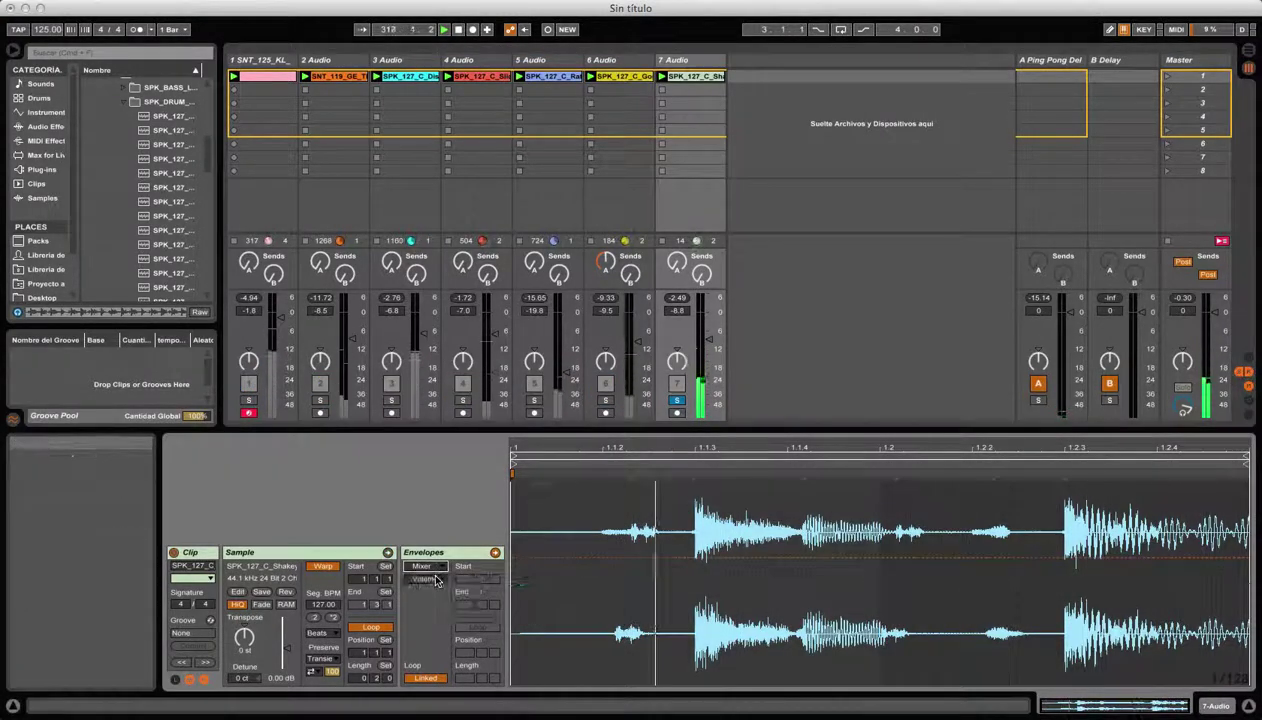
click(689, 484)
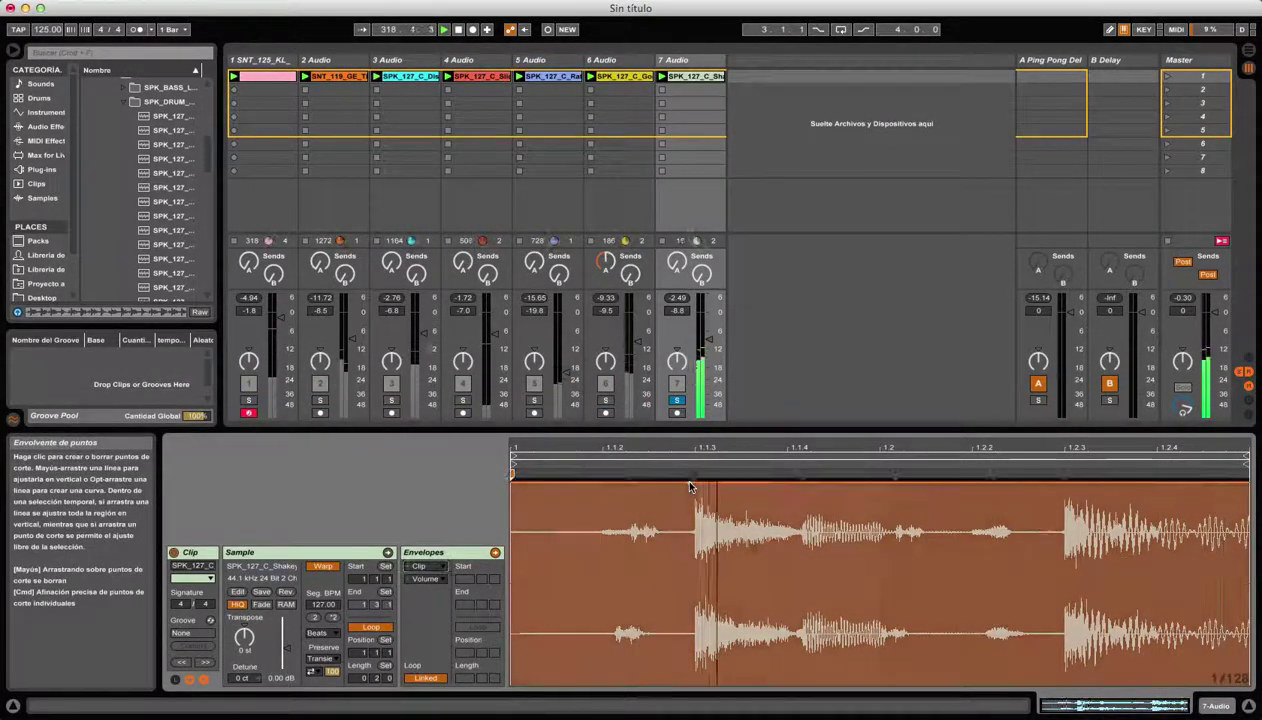
drag(681, 484, 680, 684)
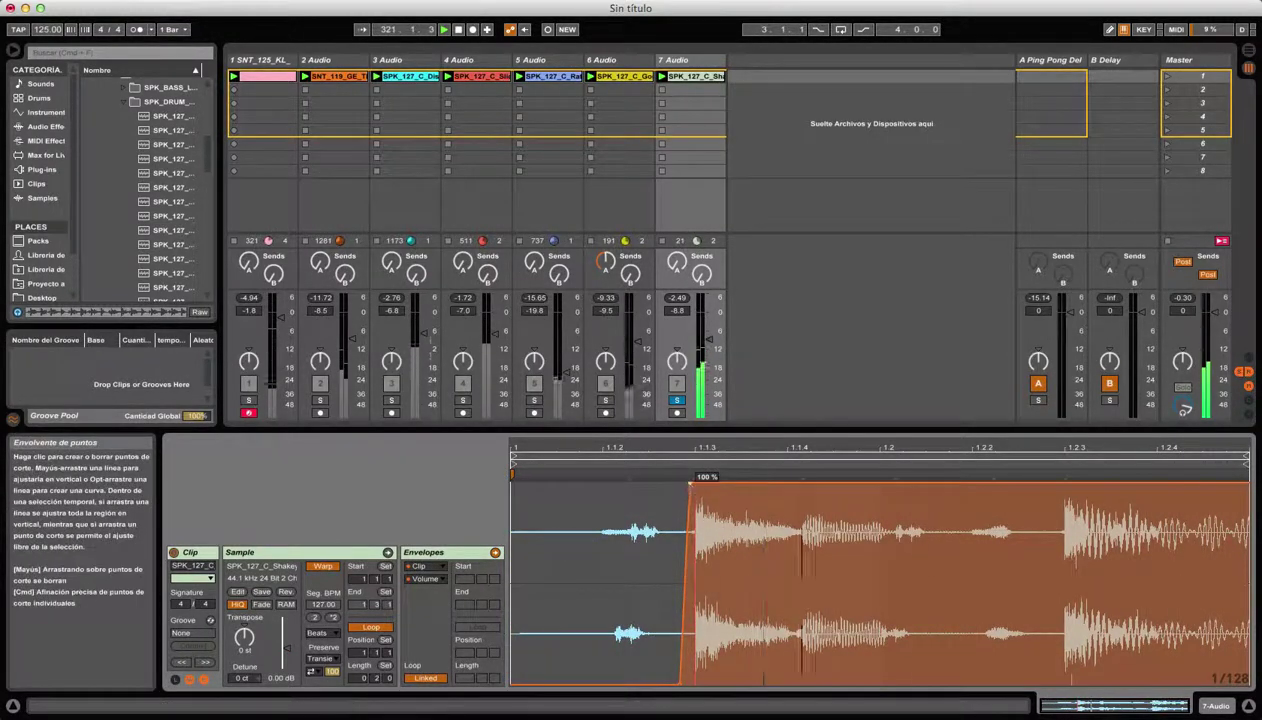
Stretch the shaker envelope's rise so it peaks at about 1.1.4, and drop the envelope to silence from just after 1.2.4.
drag(689, 484, 801, 484)
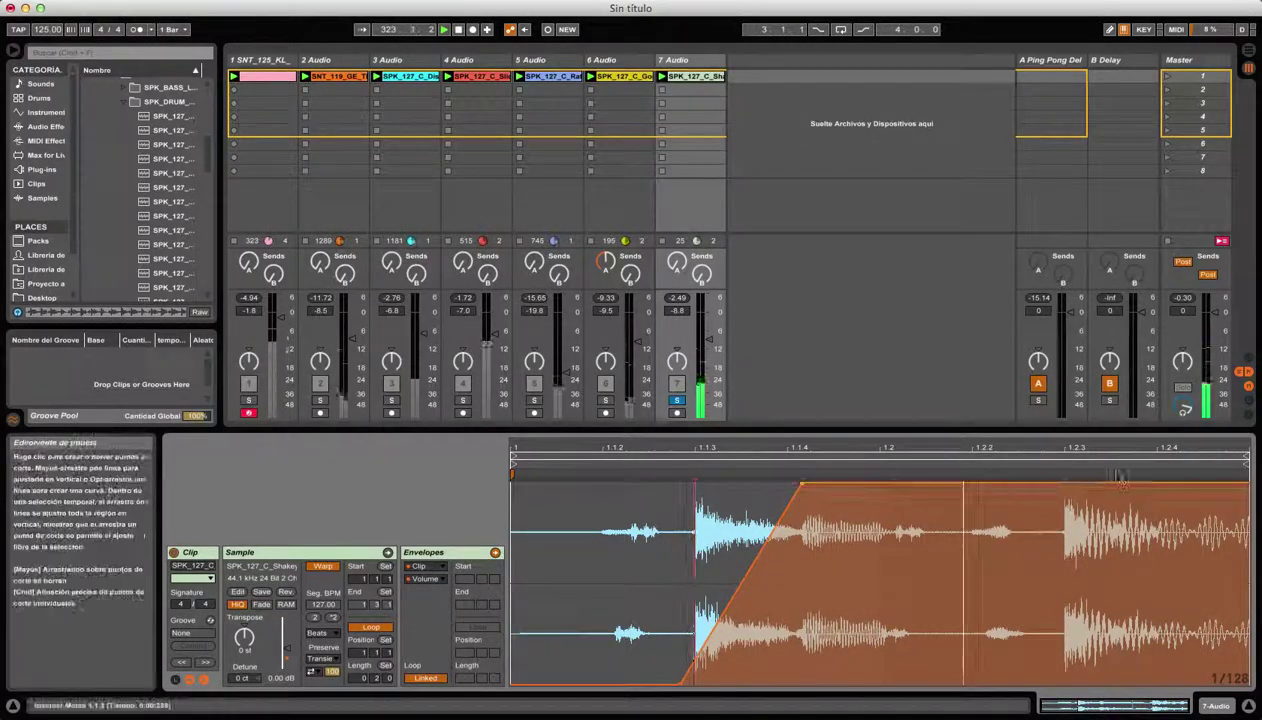
drag(1172, 497, 1175, 684)
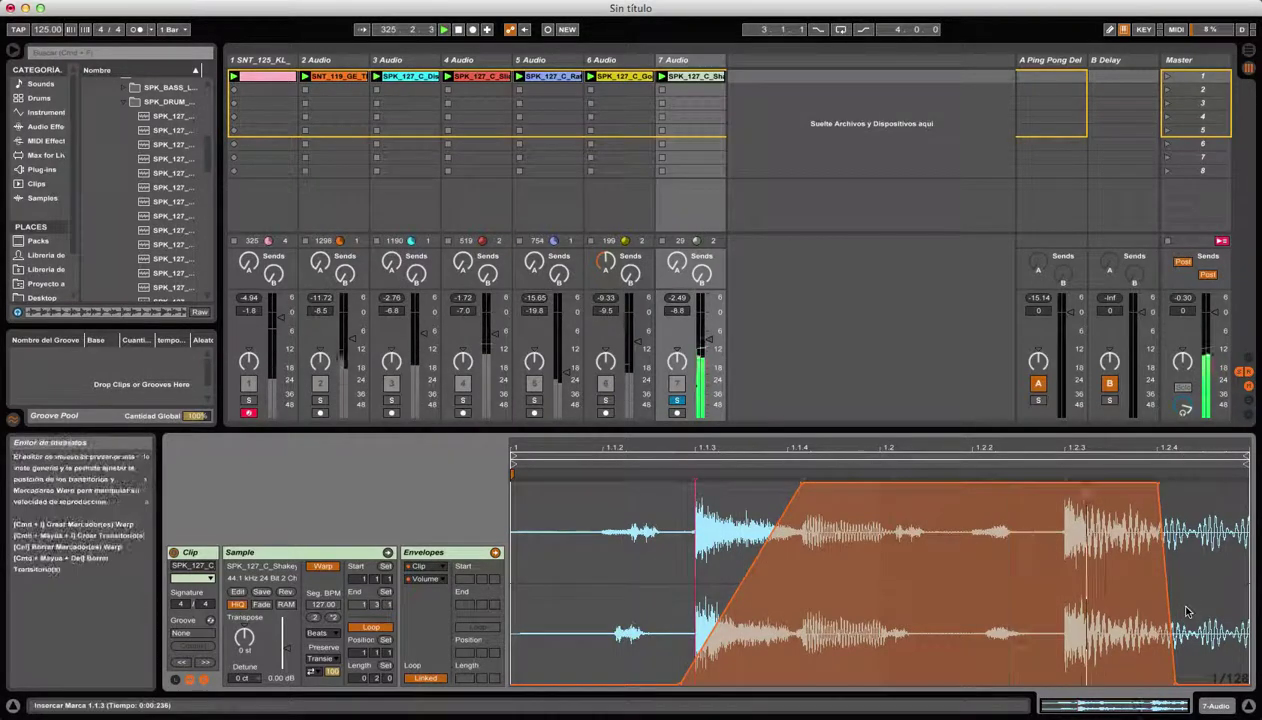
Lengthen the shaker envelope's closing fade past 1.2.4, and cut a silent gap from midway between 1.2 and 1.2.2 that rises to 100% at 1.2.3.
drag(1176, 685, 1222, 685)
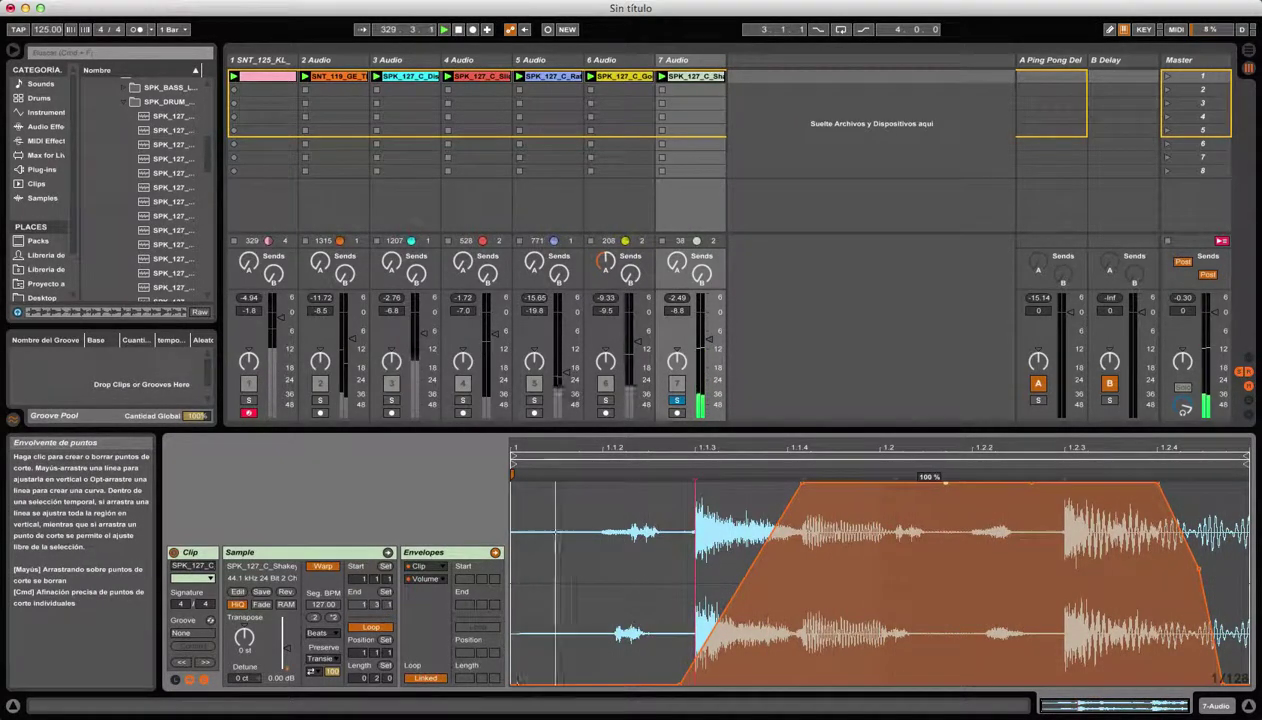
drag(938, 486, 932, 683)
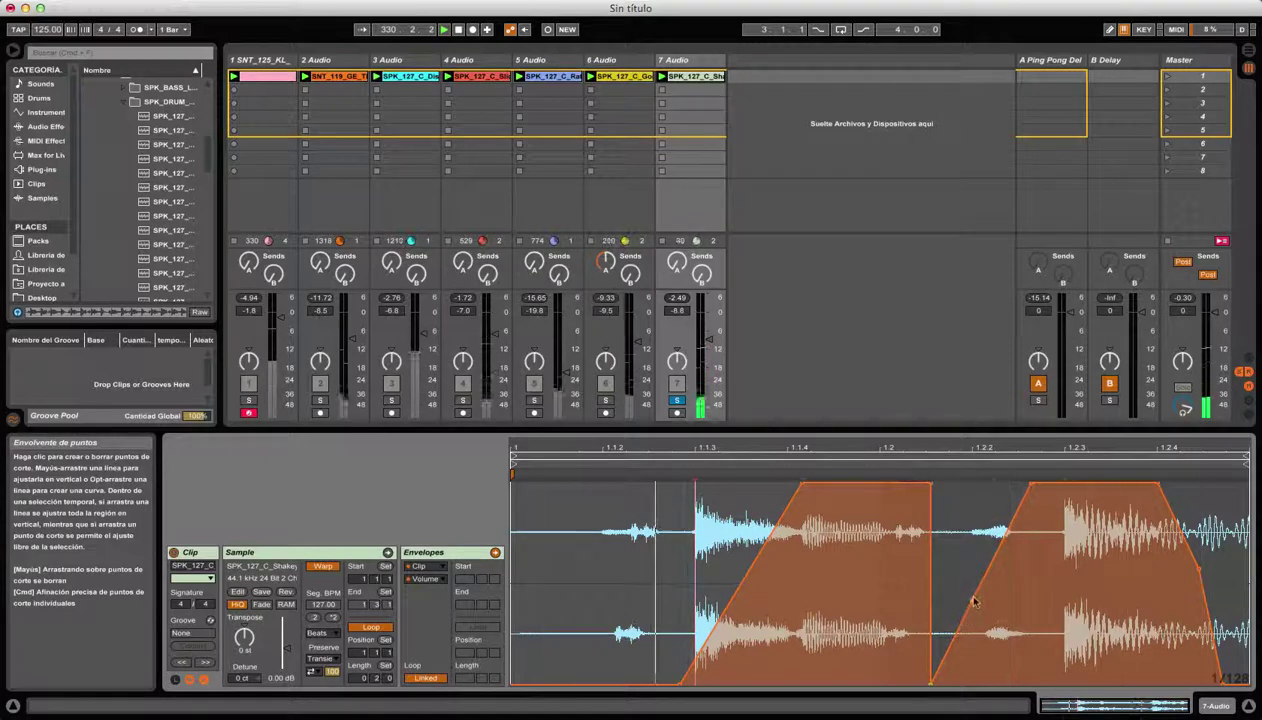
drag(975, 597, 1030, 682)
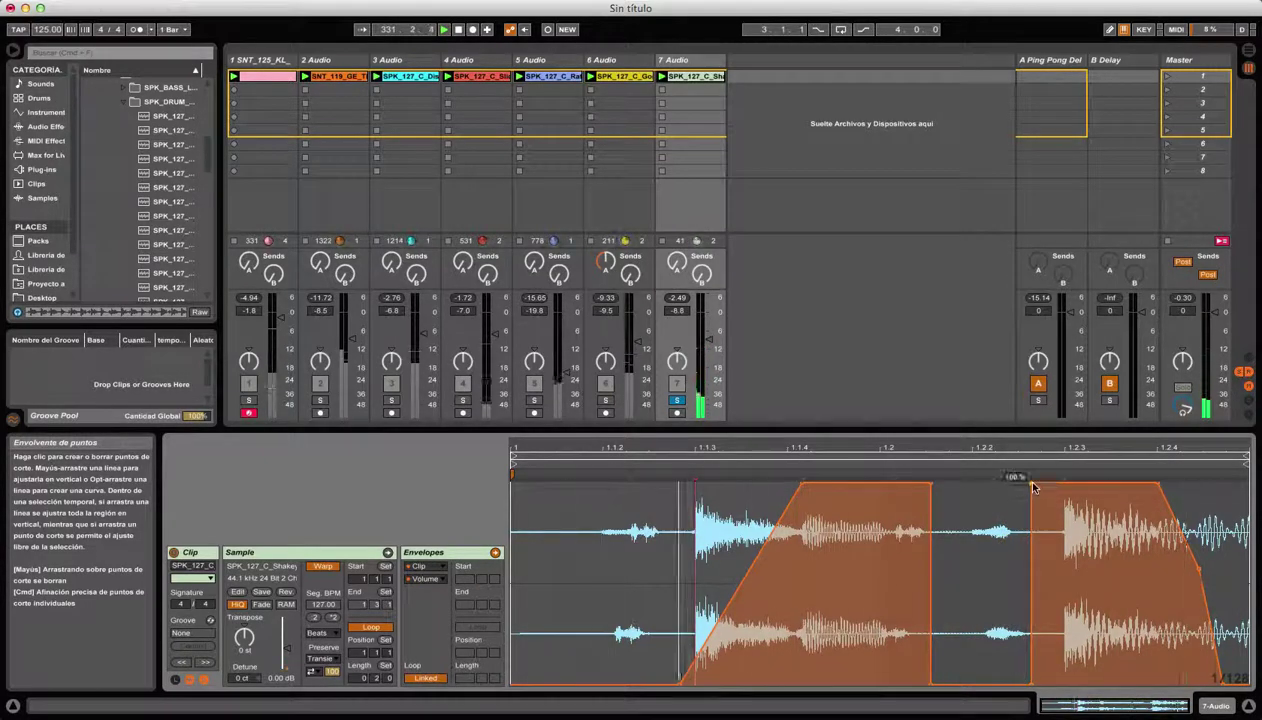
drag(1034, 488, 1064, 484)
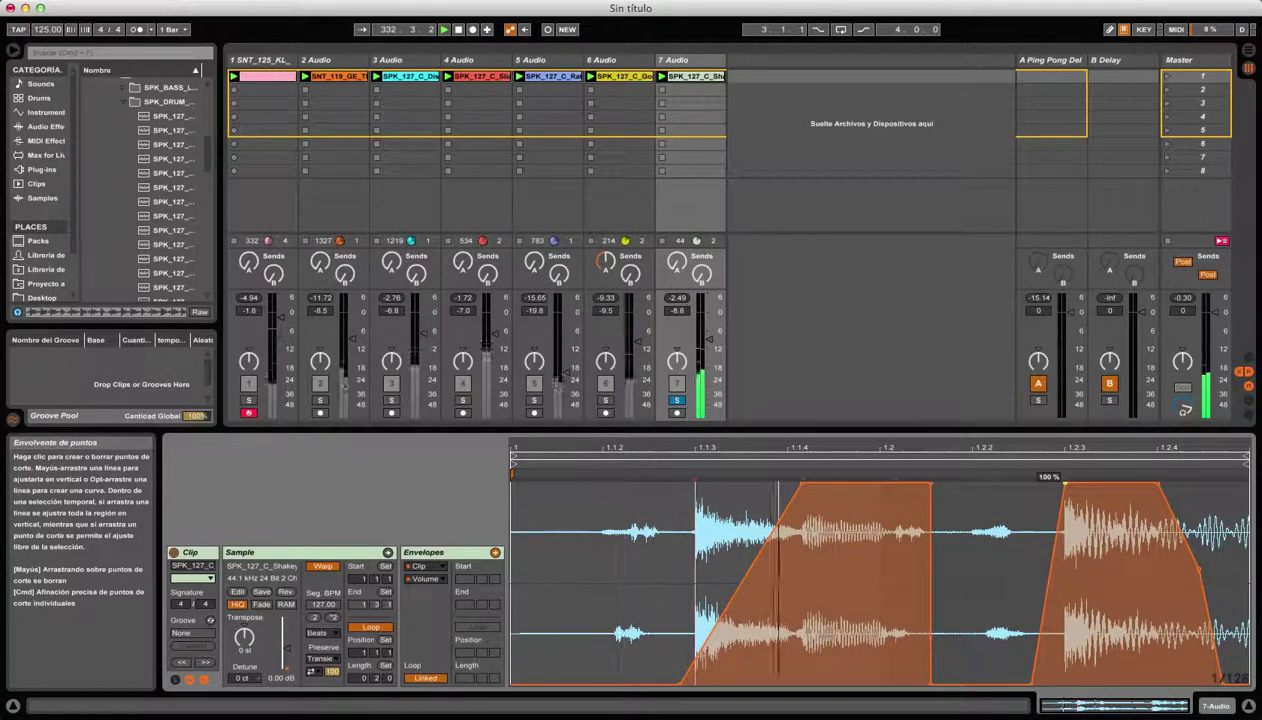
Unsolo 7 Audio and set its track volume to -9.0 dB.
click(677, 400)
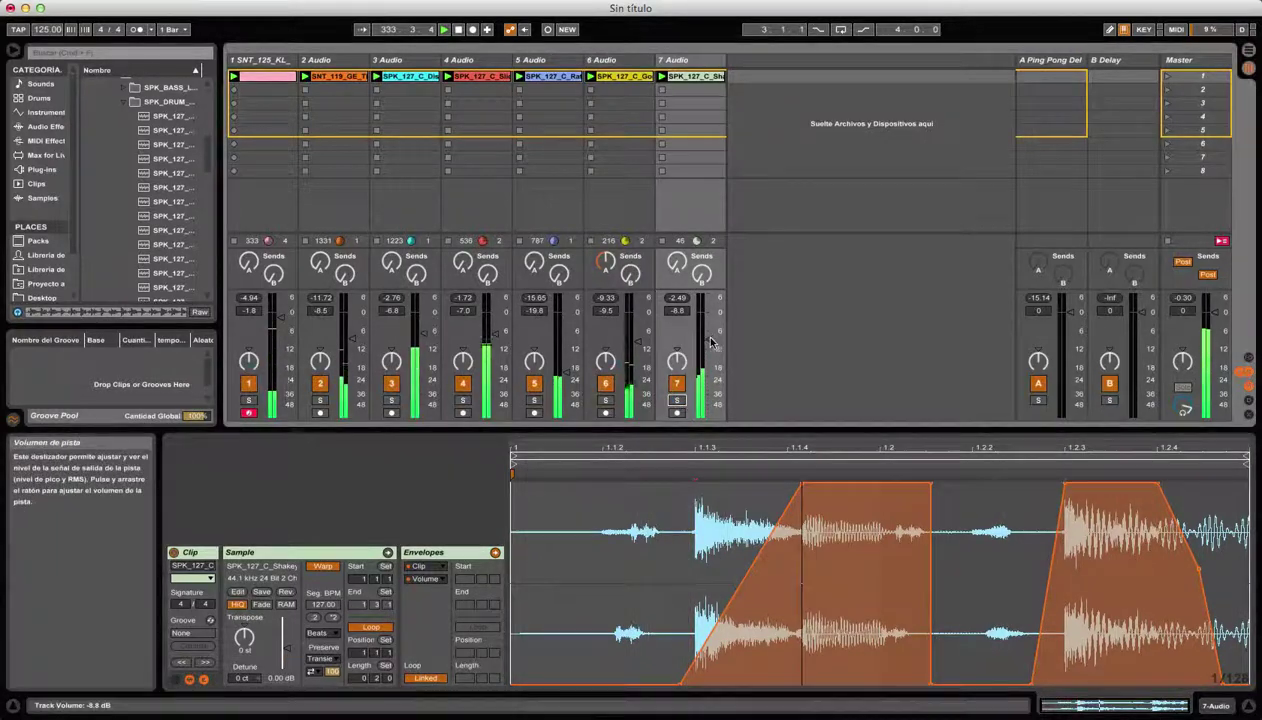
click(711, 343)
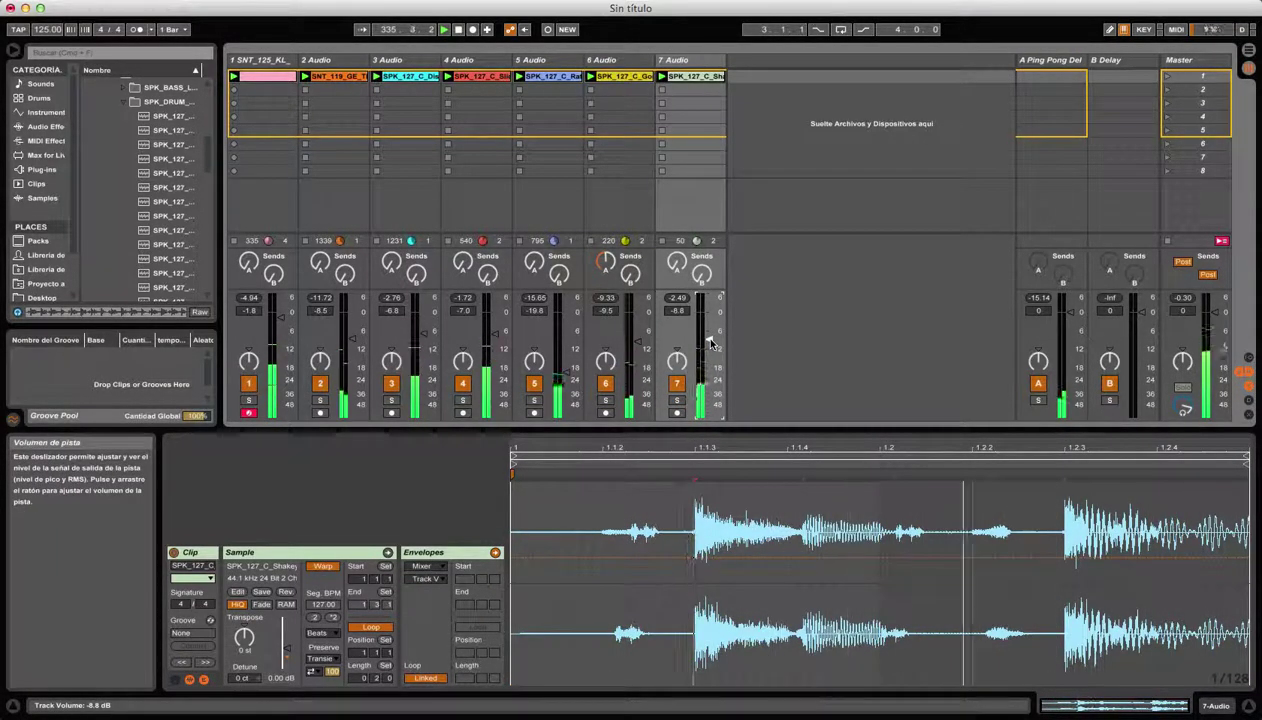
drag(711, 342, 709, 343)
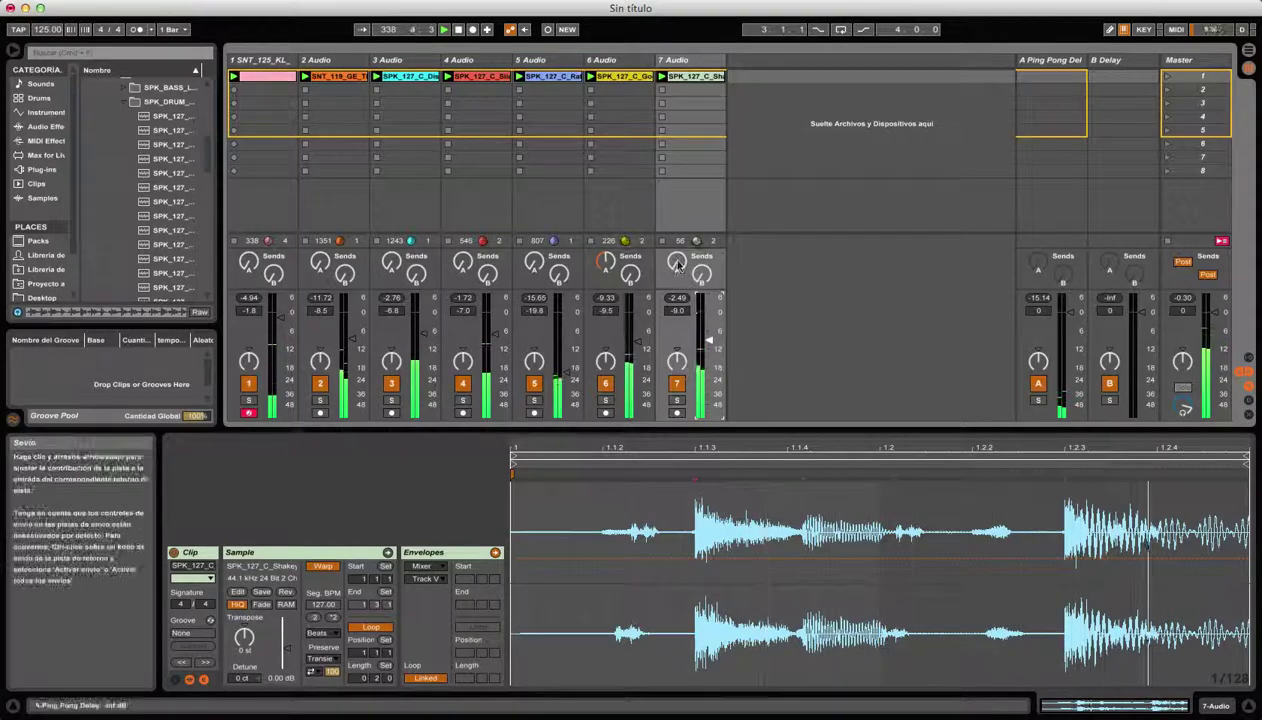
Try the Ping Pong Delay send on 7 Audio, and compare the mix with 2 Audio muted and unmuted.
drag(677, 265, 677, 238)
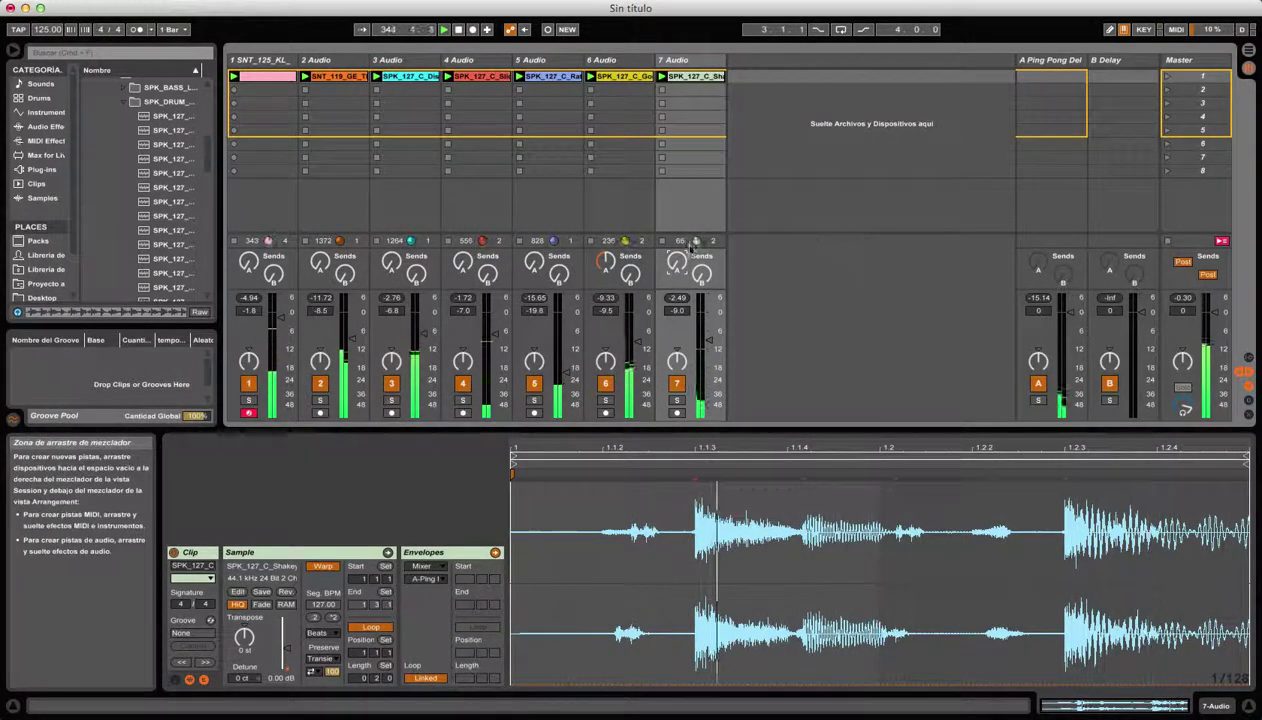
click(318, 383)
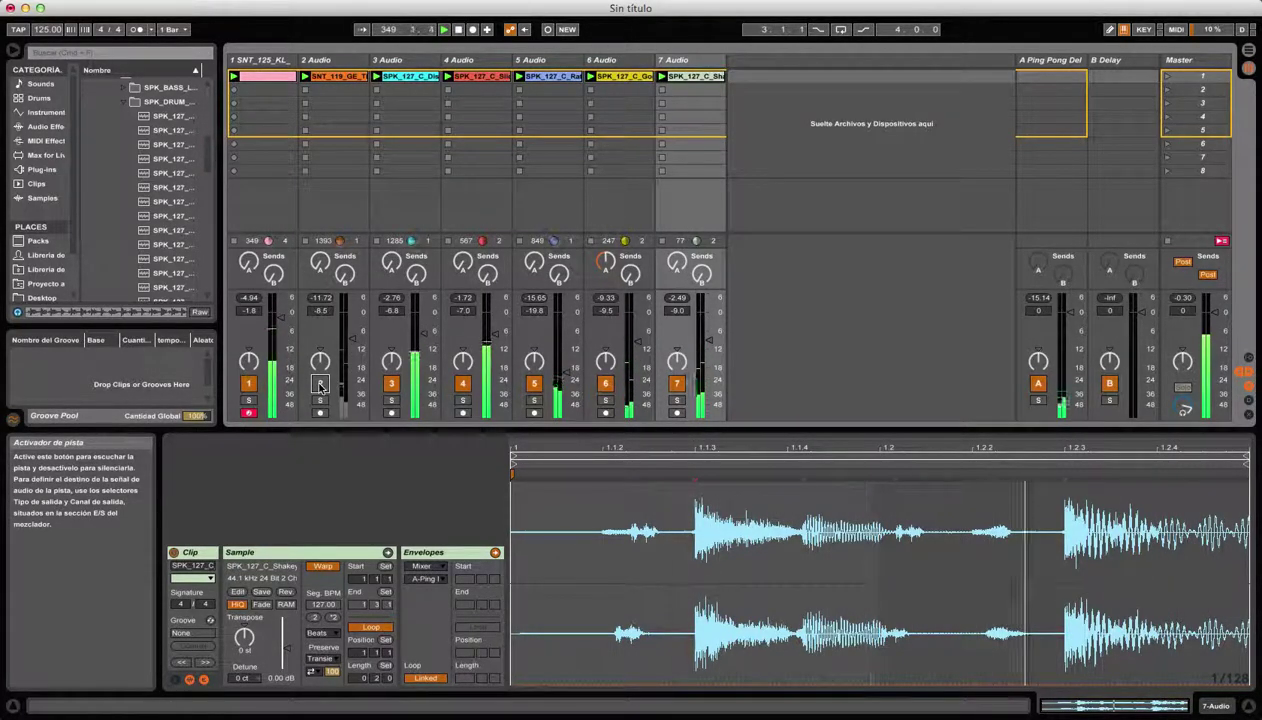
click(320, 384)
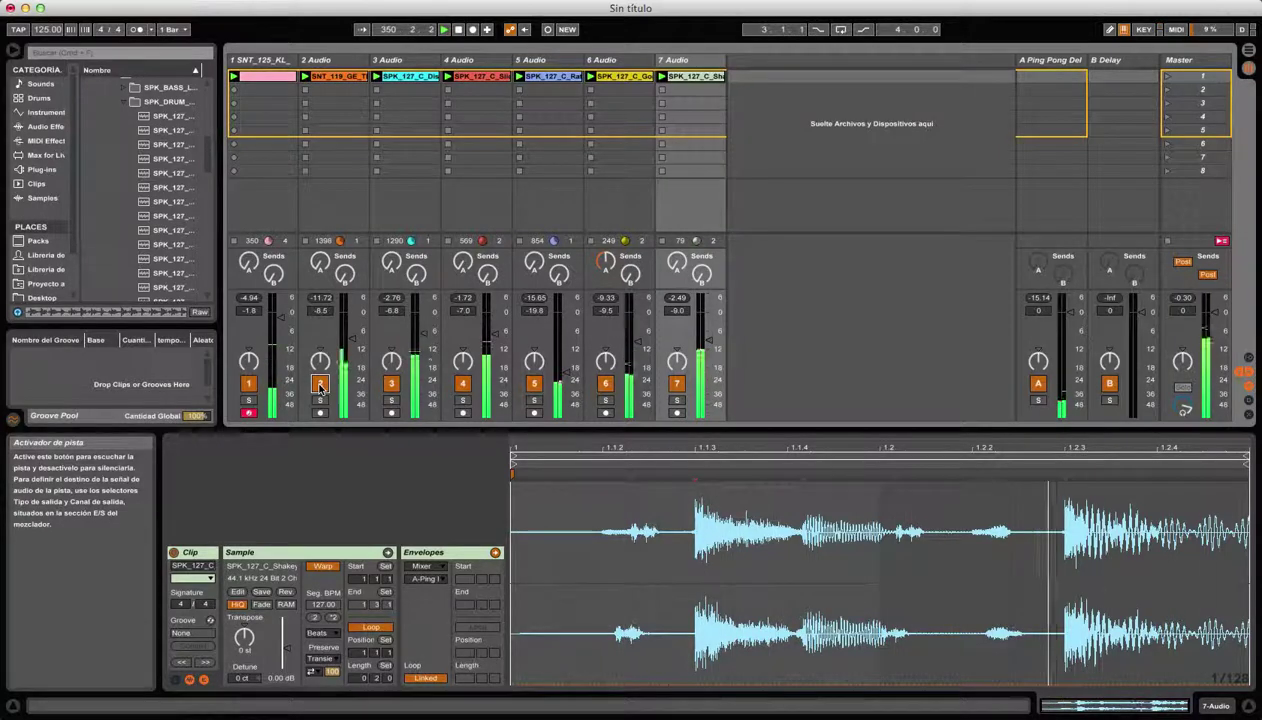
Insert a new track after 7 Audio.
right_click(769, 140)
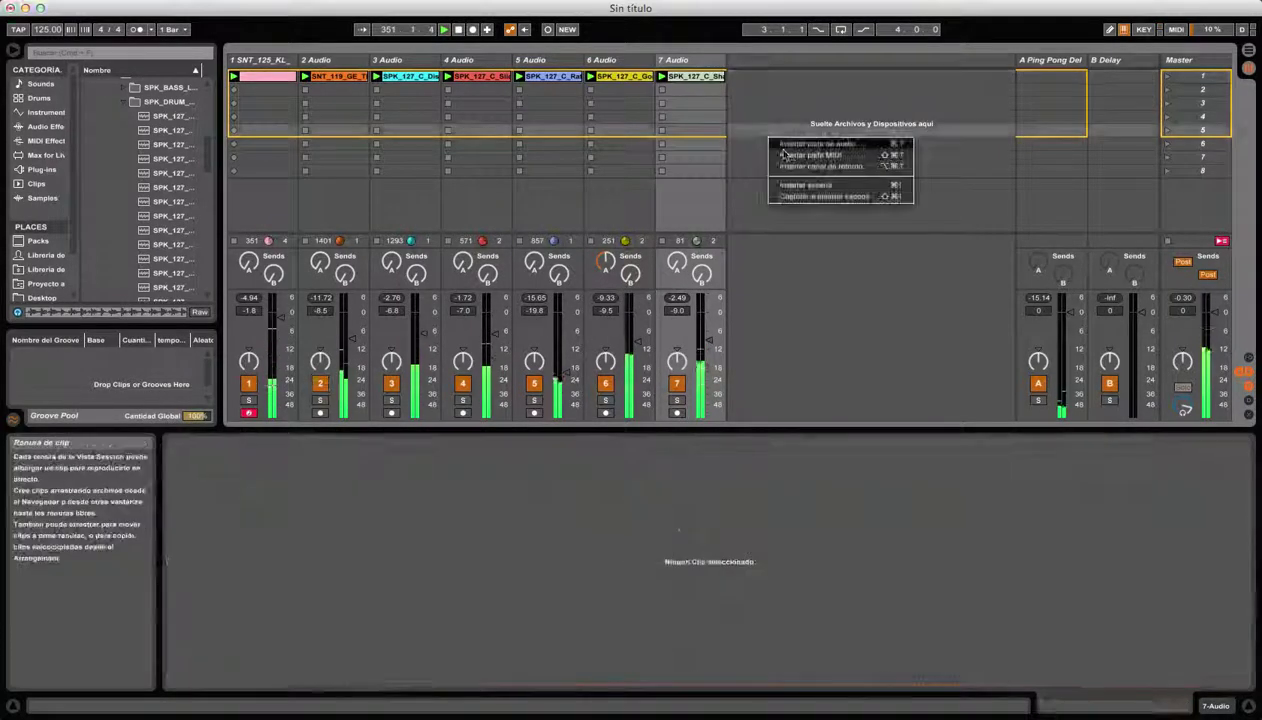